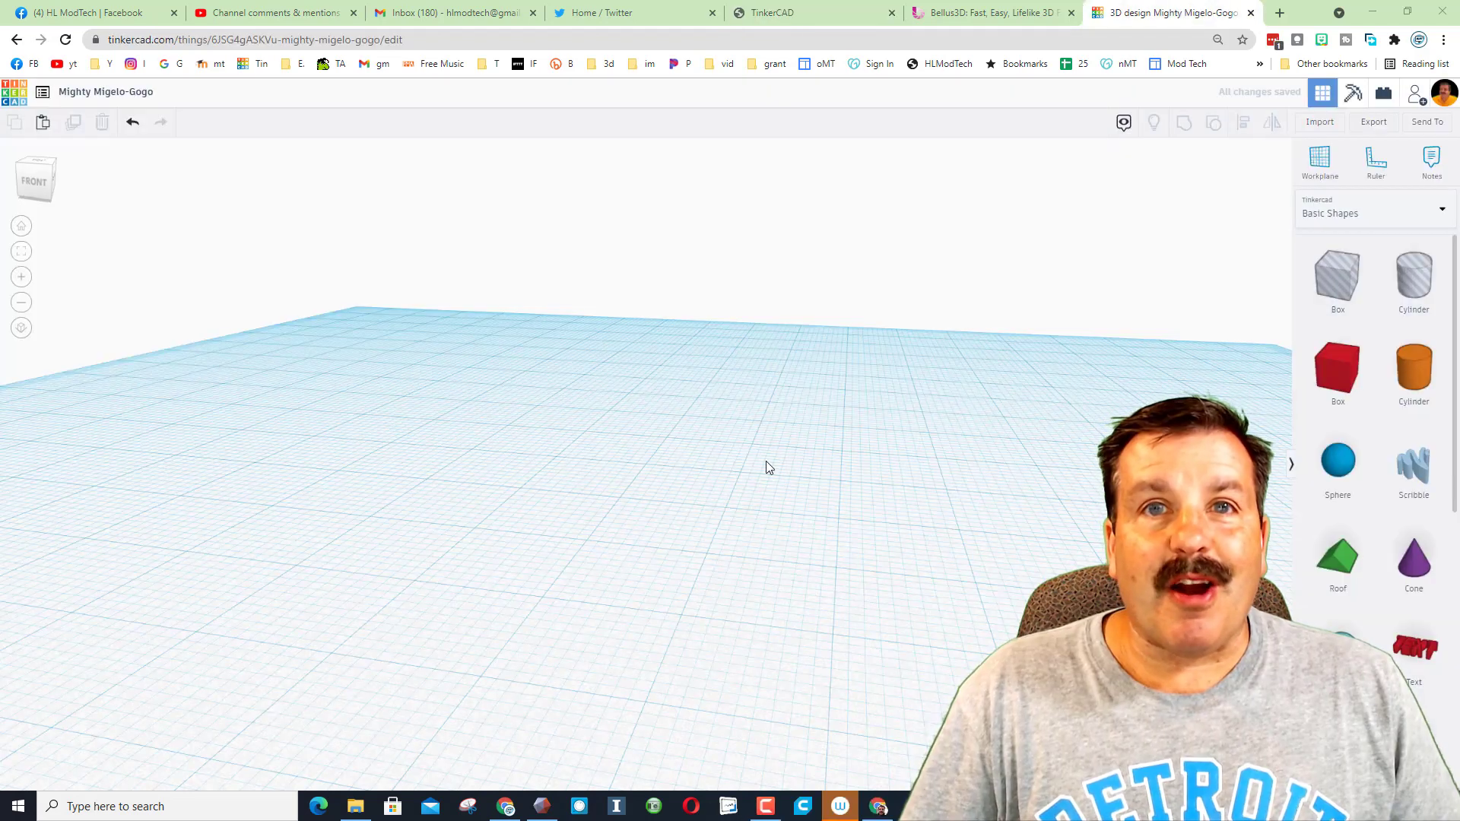
Import the head3d.obj scan onto the workplane, scaled to a 20 mm length
{"action": "left_click", "coordinate": [1323, 126]}
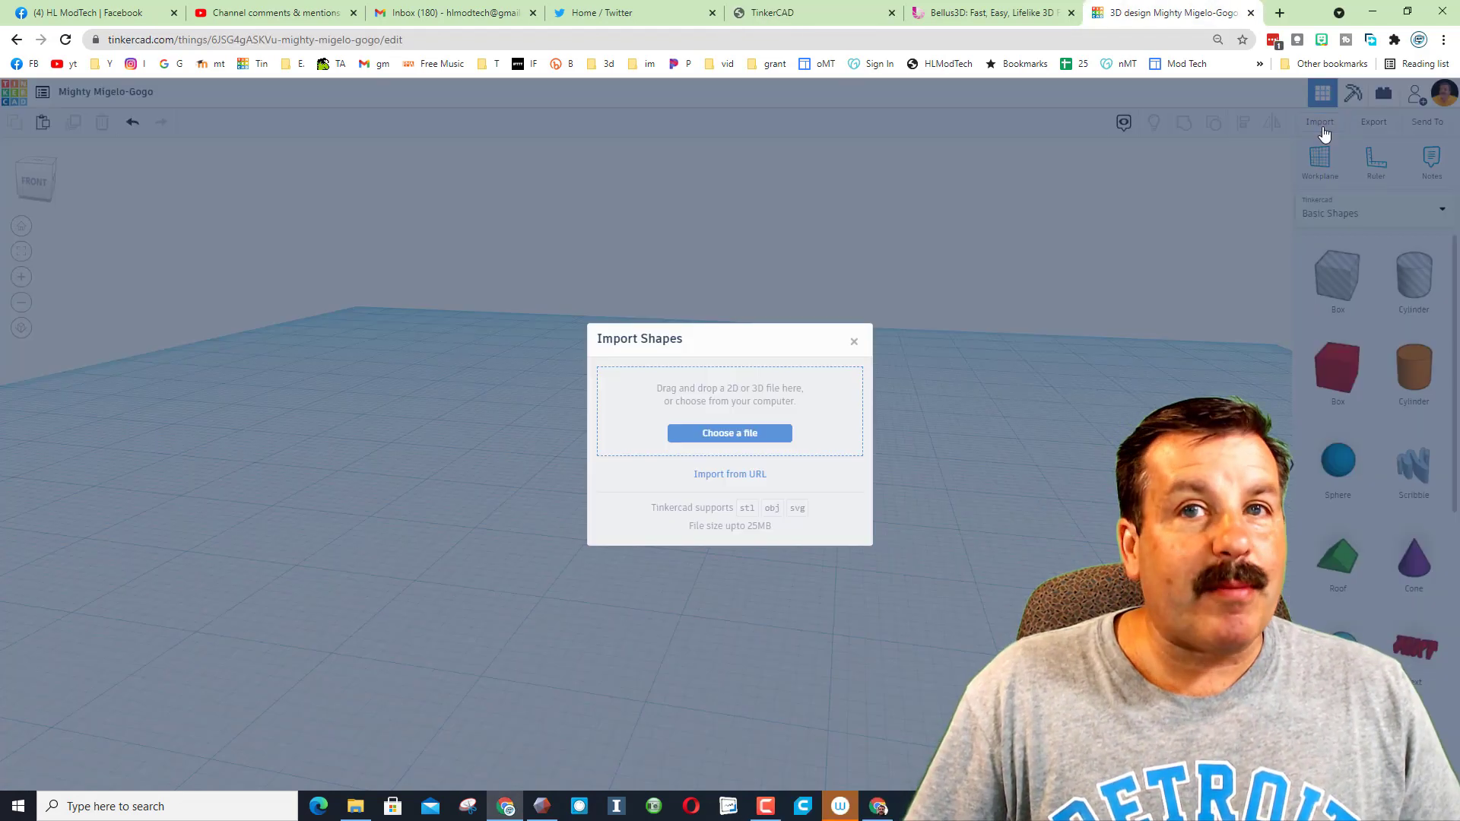
{"action": "left_click", "coordinate": [723, 433]}
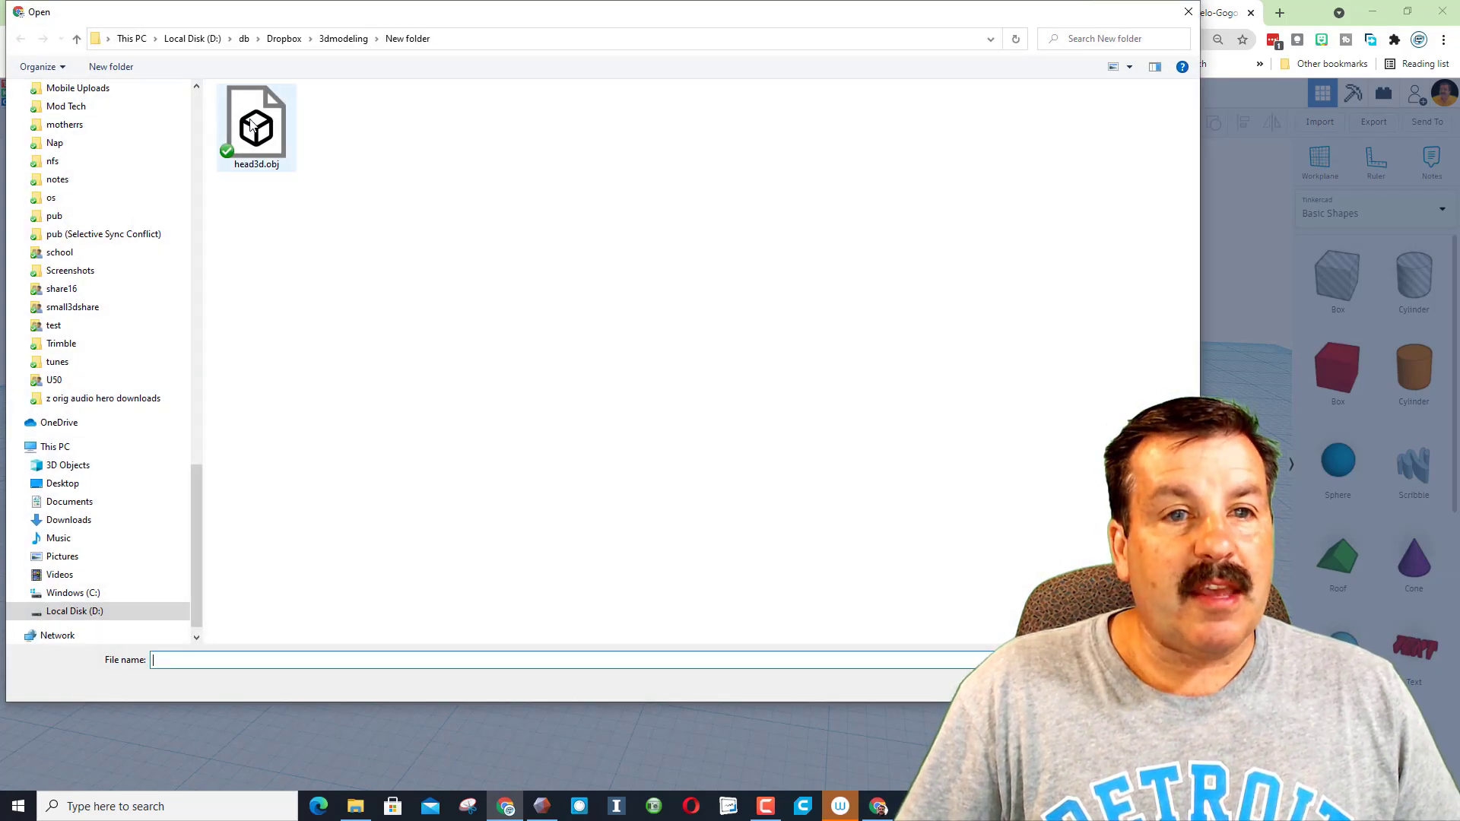
{"action": "double_click", "coordinate": [246, 126]}
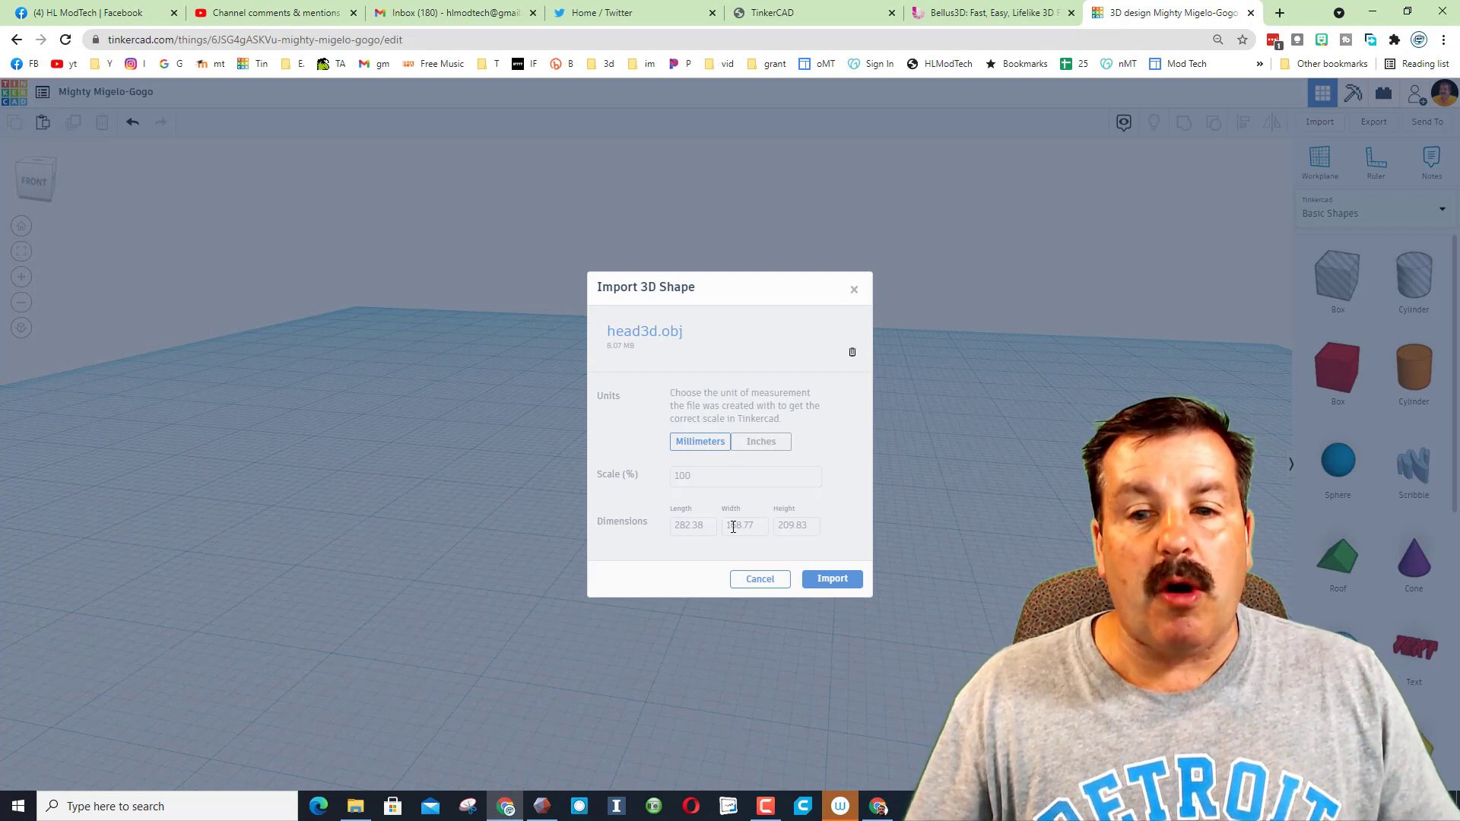
{"action": "left_click", "coordinate": [690, 526]}
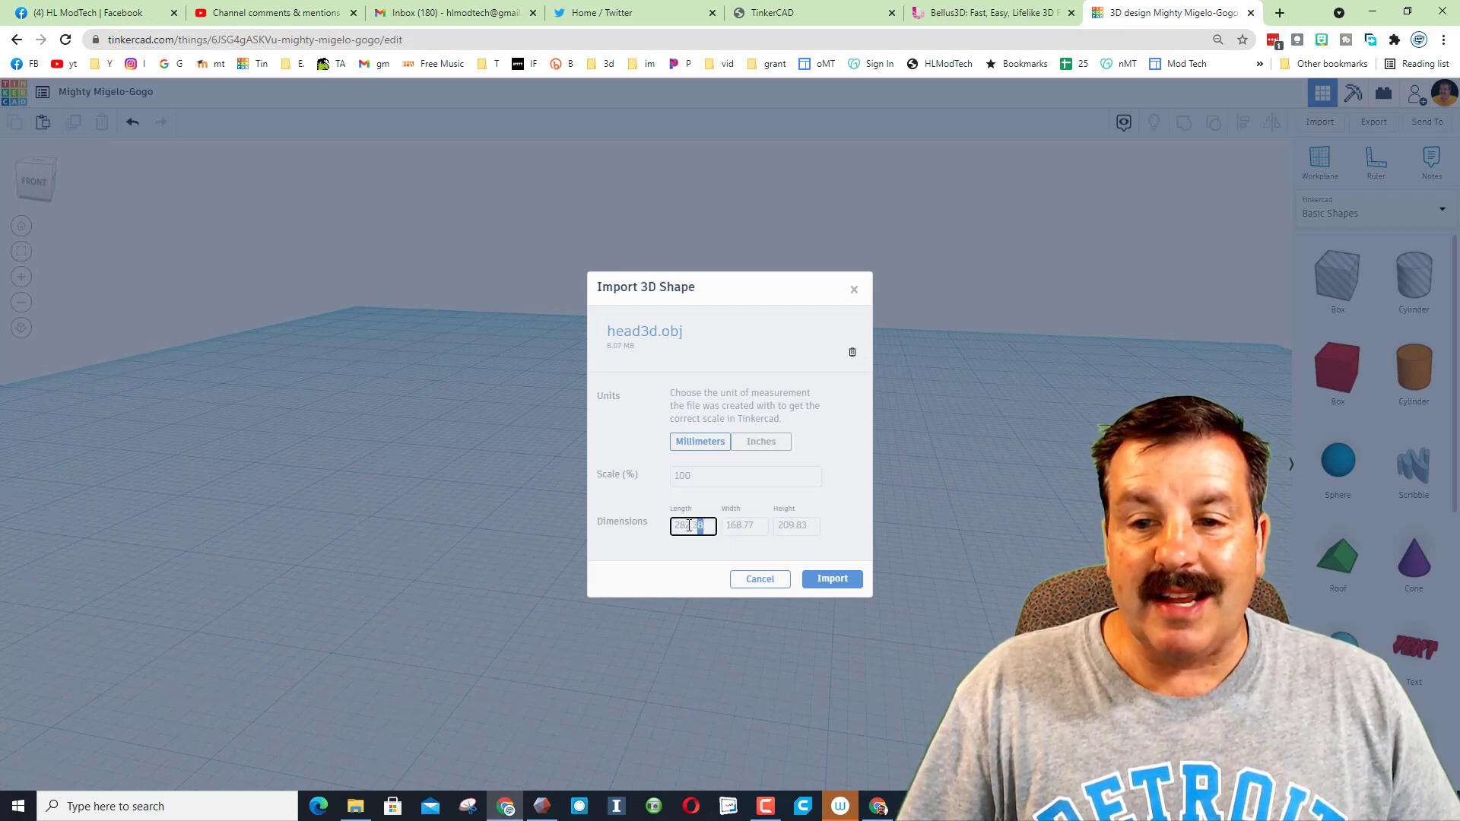
{"action": "left_click_drag", "start_coordinate": [690, 526], "coordinate": [658, 541]}
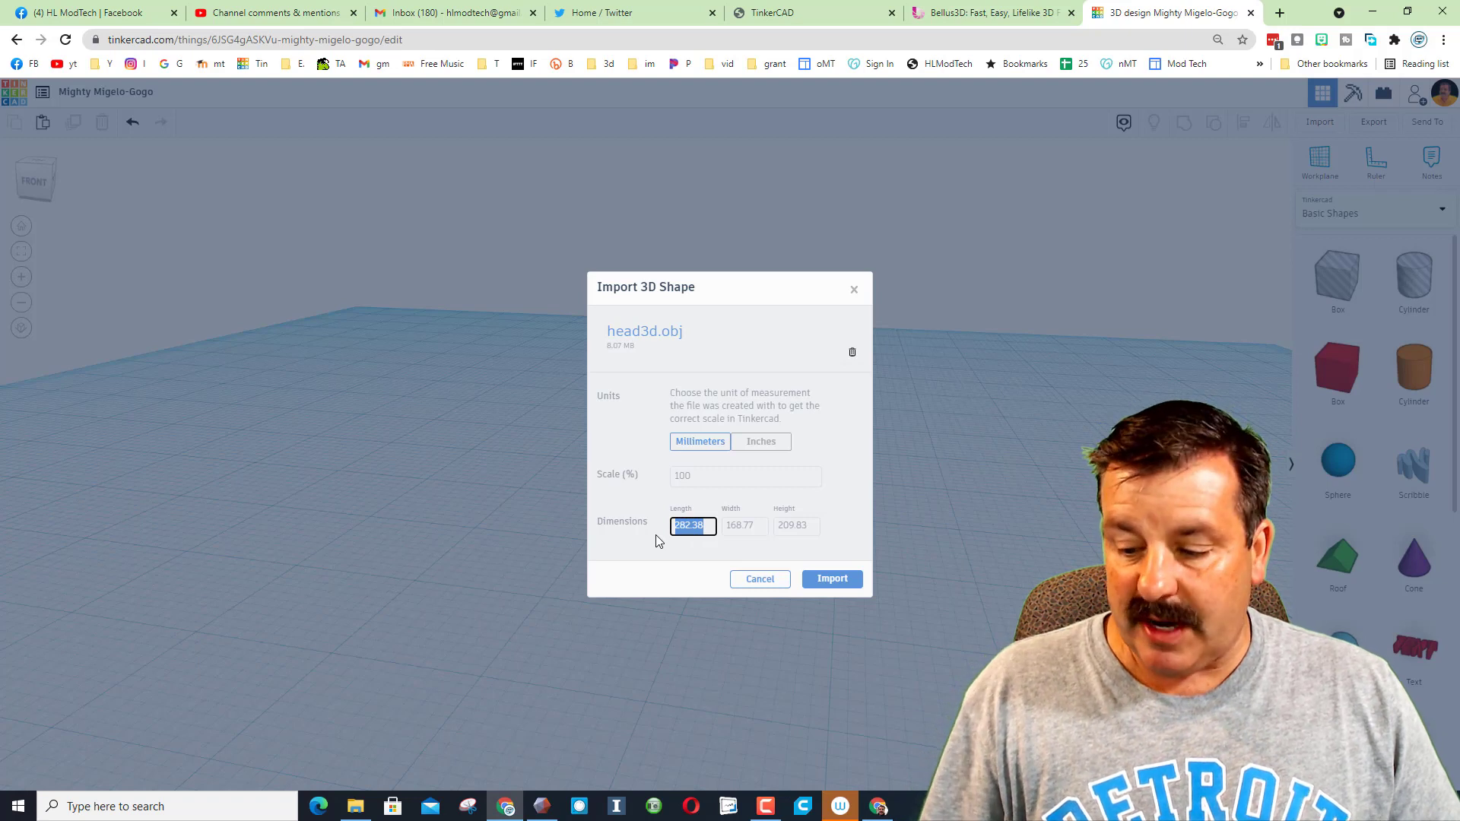
{"action": "type", "text": "20"}
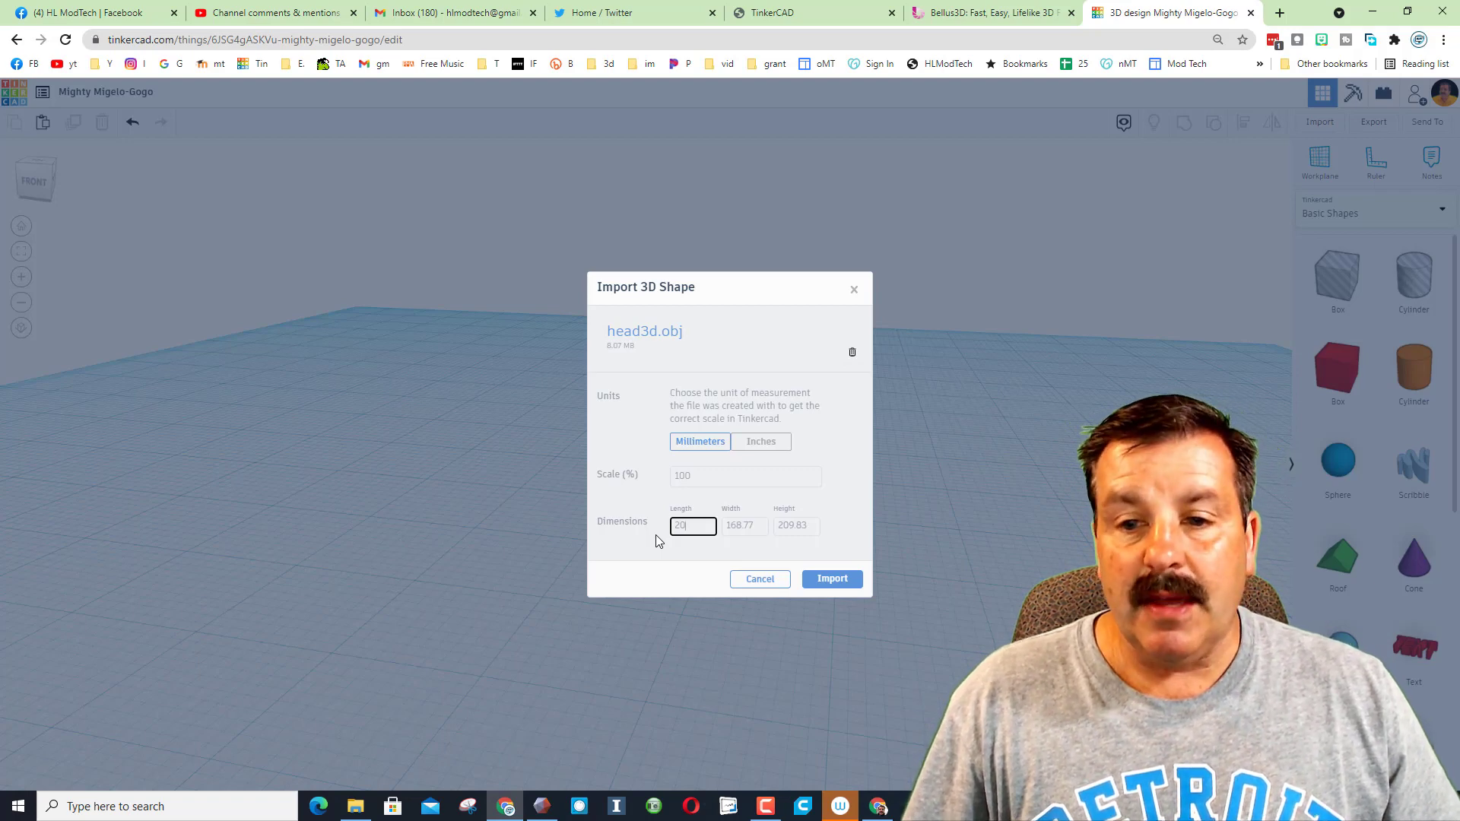
{"action": "key", "text": "Return"}
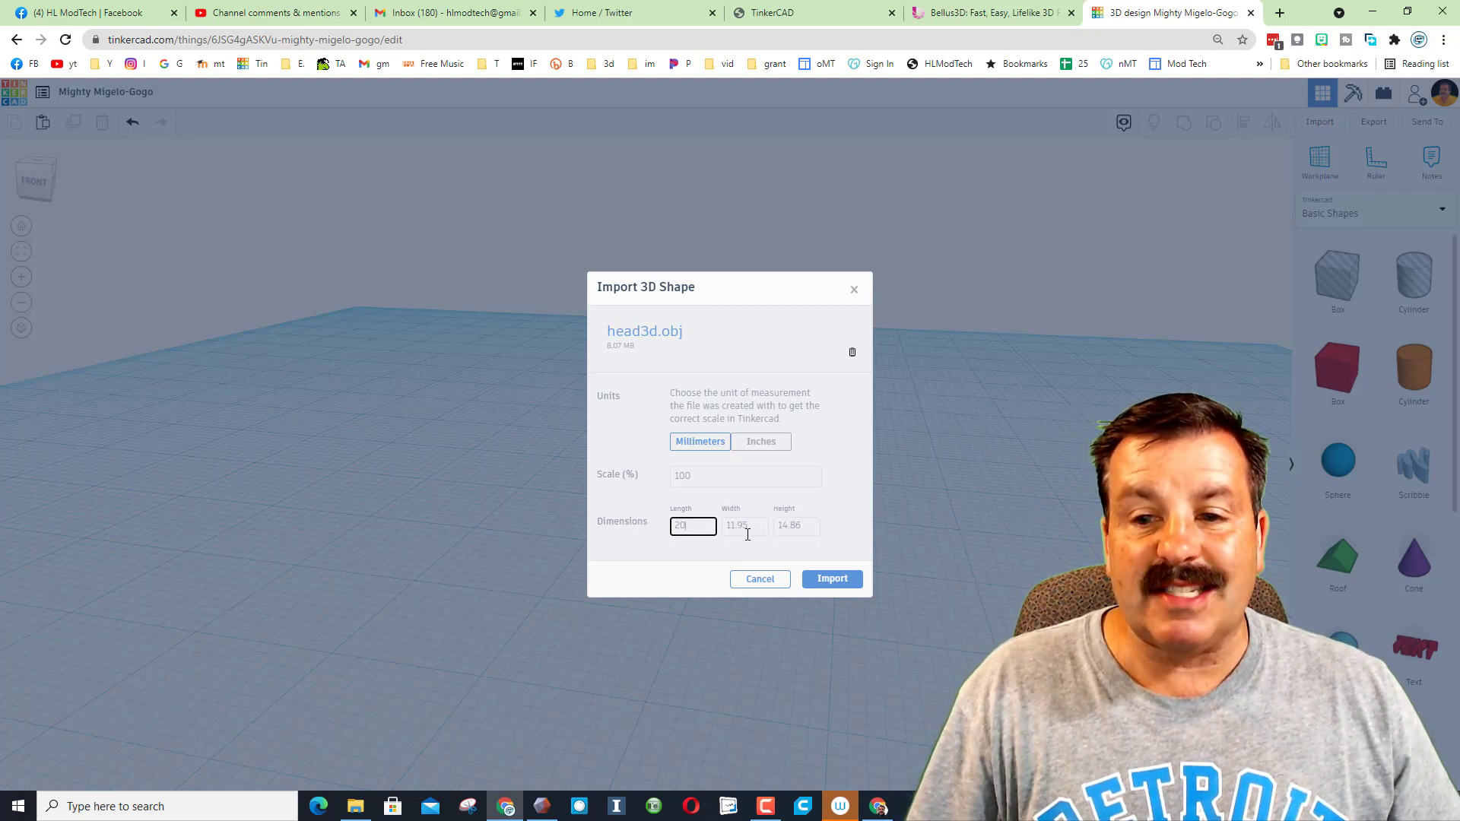
{"action": "left_click", "coordinate": [834, 580]}
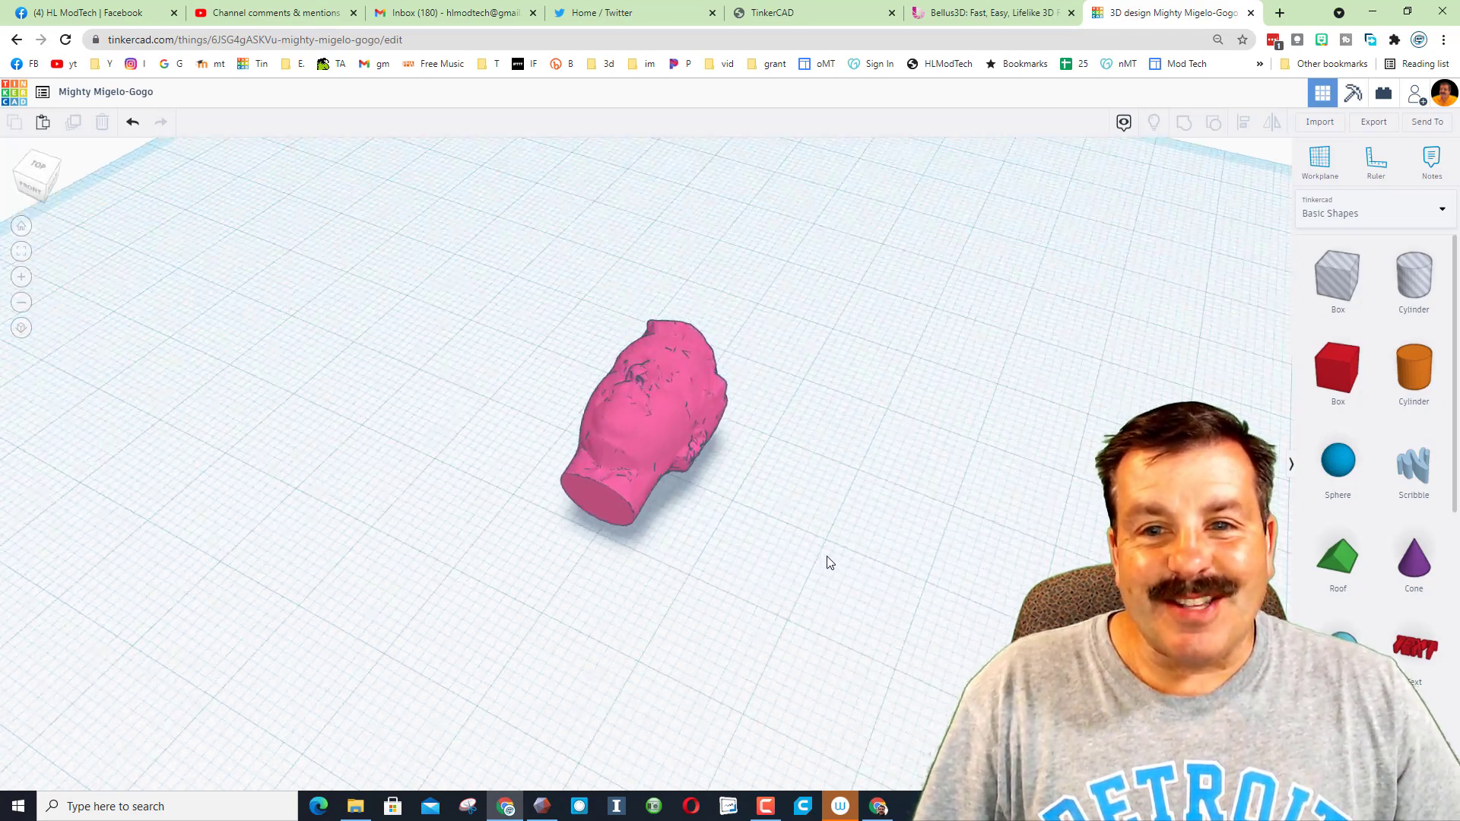
Rotate the scanned head so it stands upright on the workplane
{"action": "right_click_drag", "start_coordinate": [829, 562], "coordinate": [618, 380]}
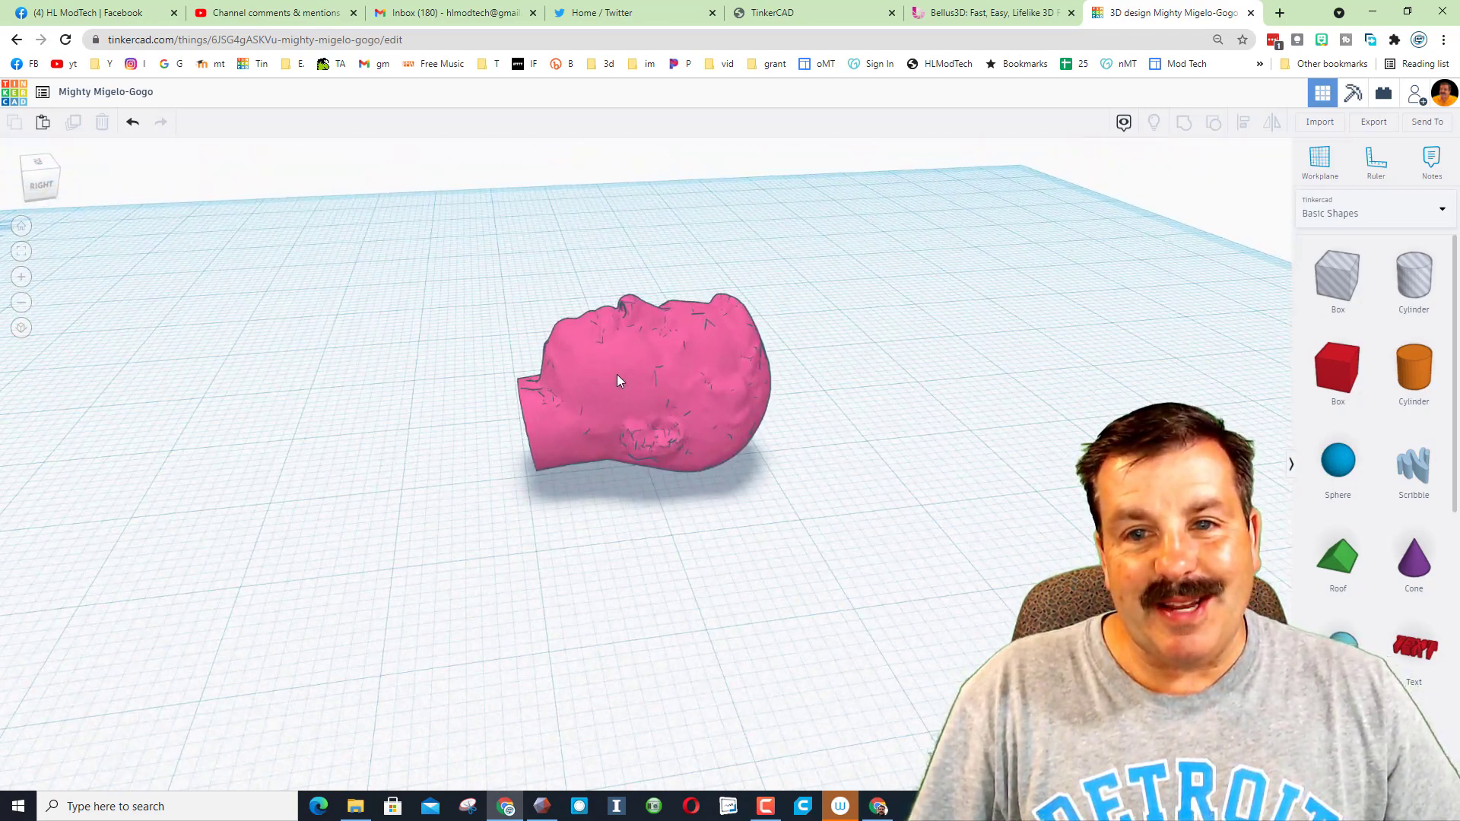
{"action": "left_click", "coordinate": [618, 381]}
{"action": "left_click_drag", "start_coordinate": [630, 255], "coordinate": [568, 357]}
{"action": "right_click_drag", "start_coordinate": [545, 495], "coordinate": [625, 453]}
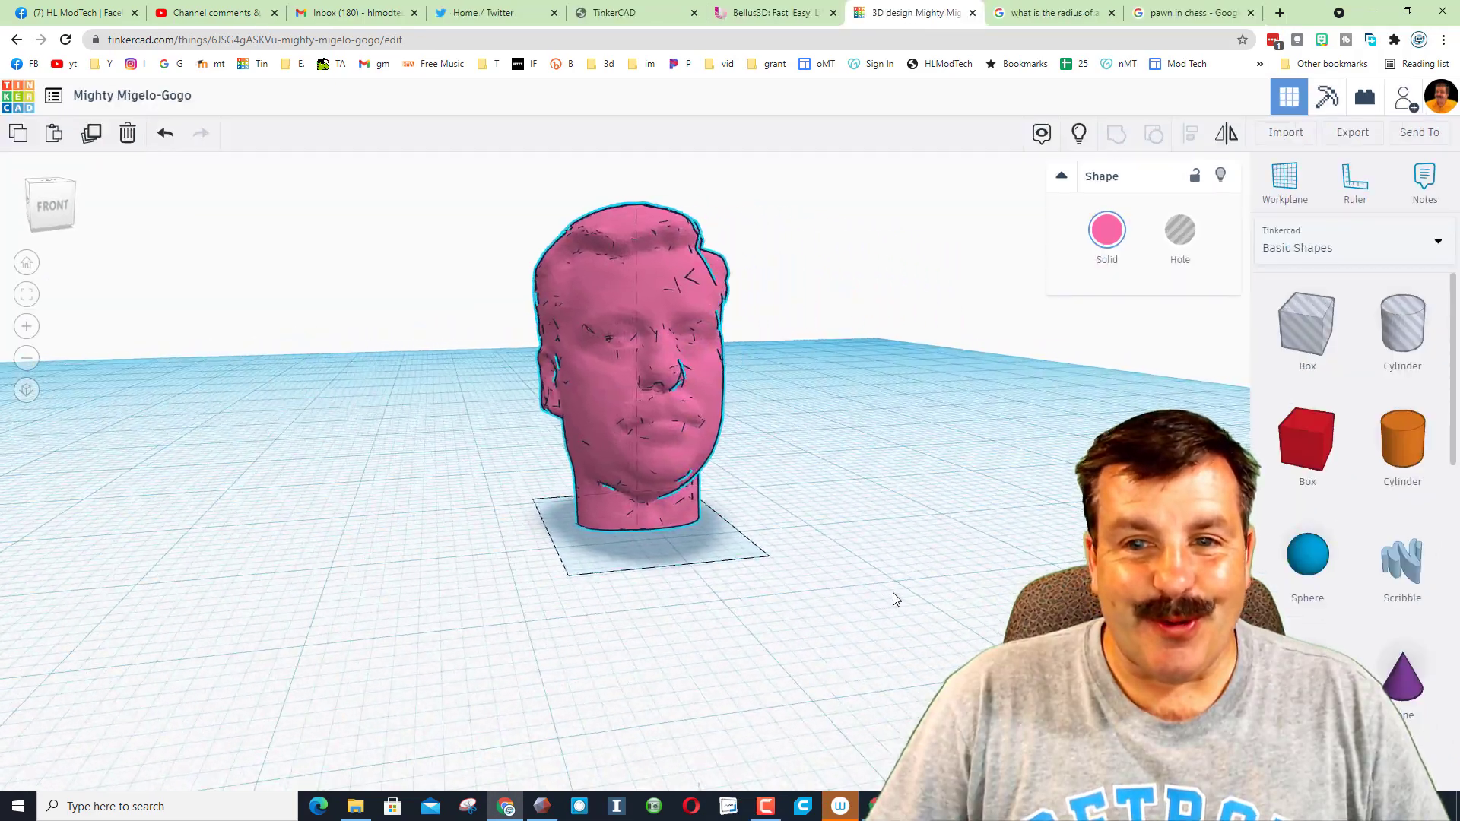
Orbit around the upright head and compare it with the pawn reference image
{"action": "mouse_move", "coordinate": [895, 599]}
{"action": "right_mouse_down"}
{"action": "mouse_move", "coordinate": [759, 596]}
{"action": "mouse_move", "coordinate": [986, 602]}
{"action": "mouse_move", "coordinate": [874, 610]}
{"action": "right_mouse_up"}
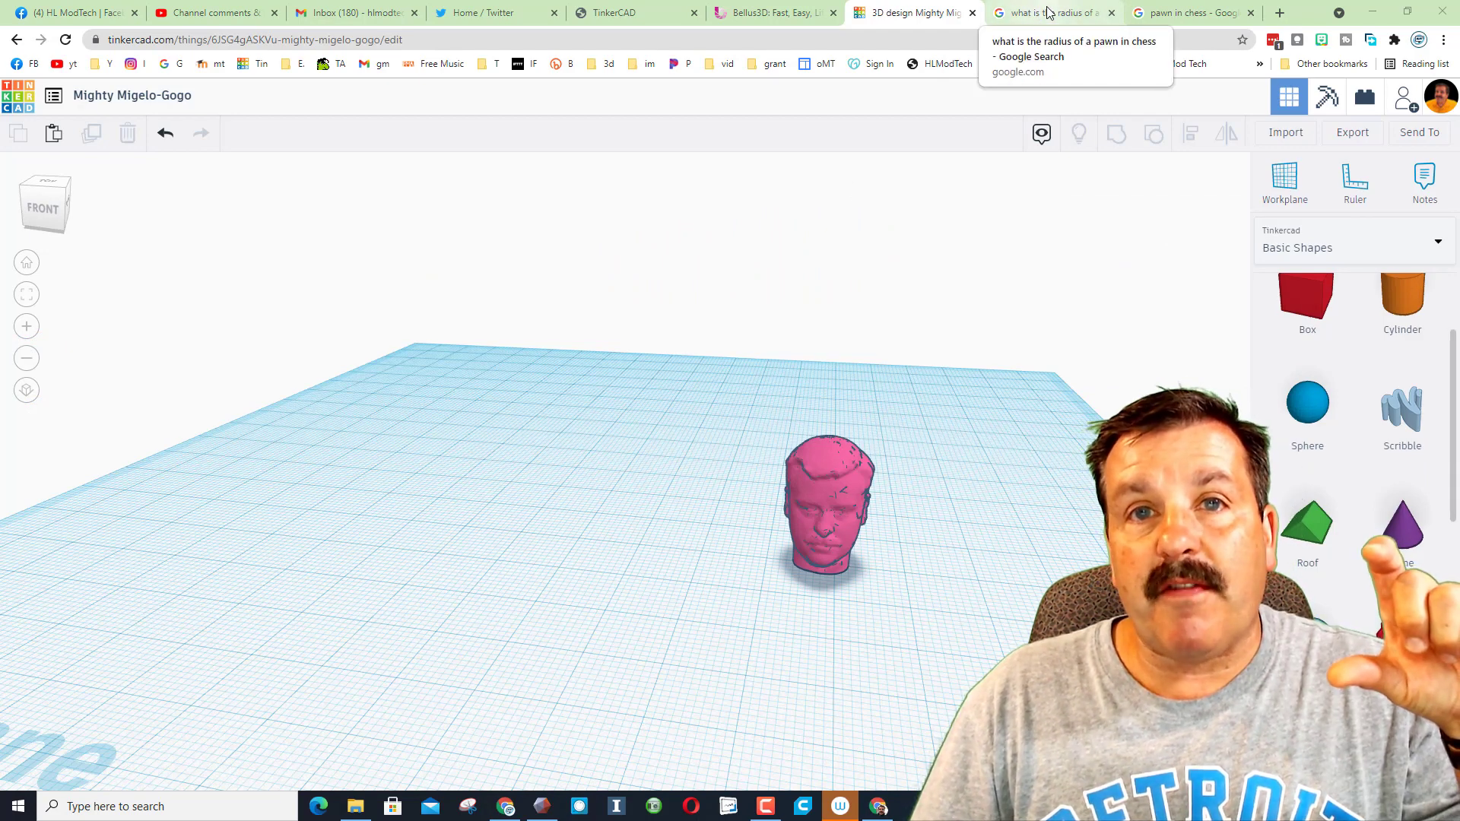
{"action": "left_click", "coordinate": [1187, 12]}
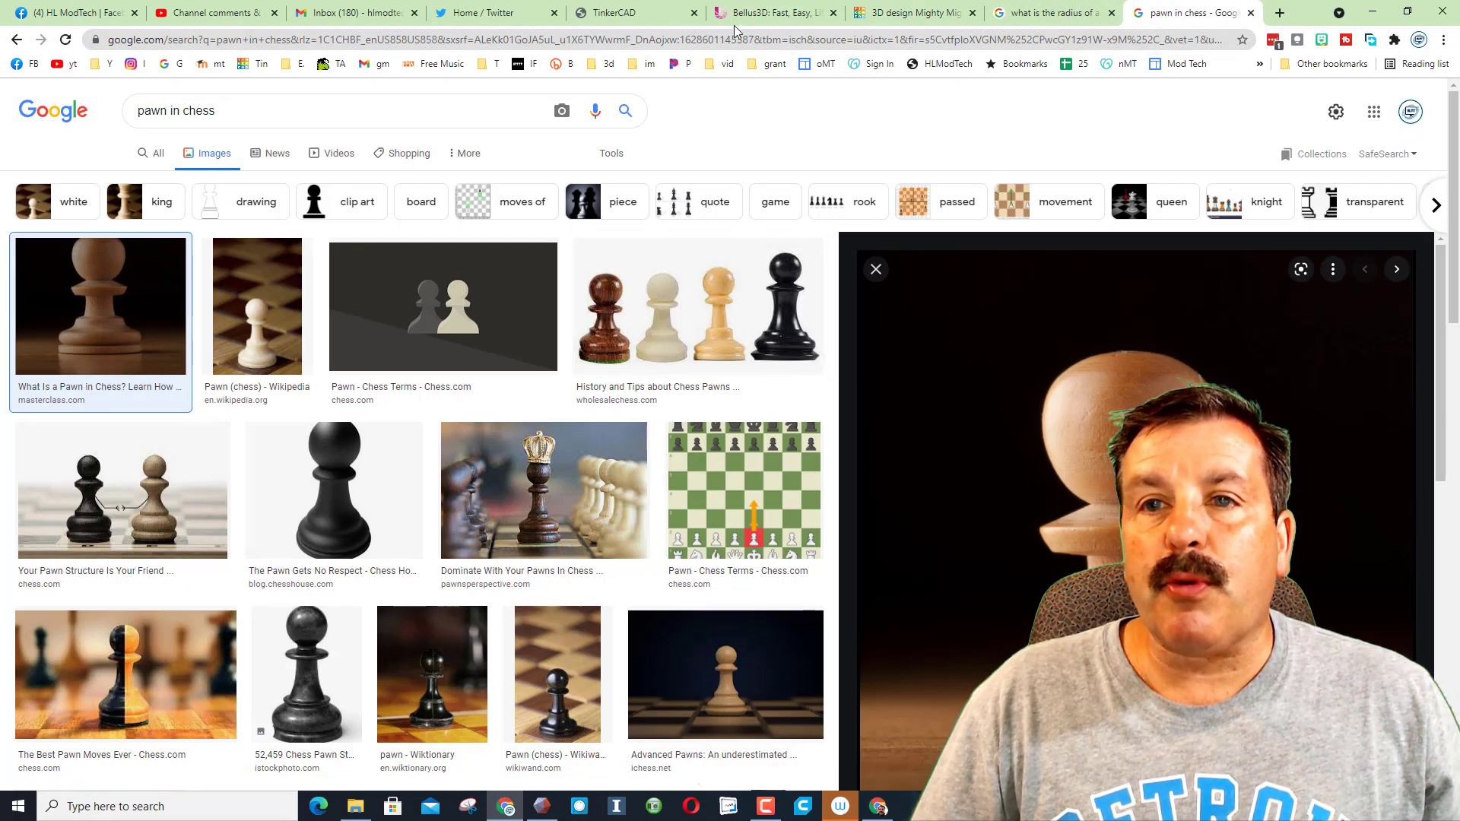
{"action": "left_click", "coordinate": [919, 13]}
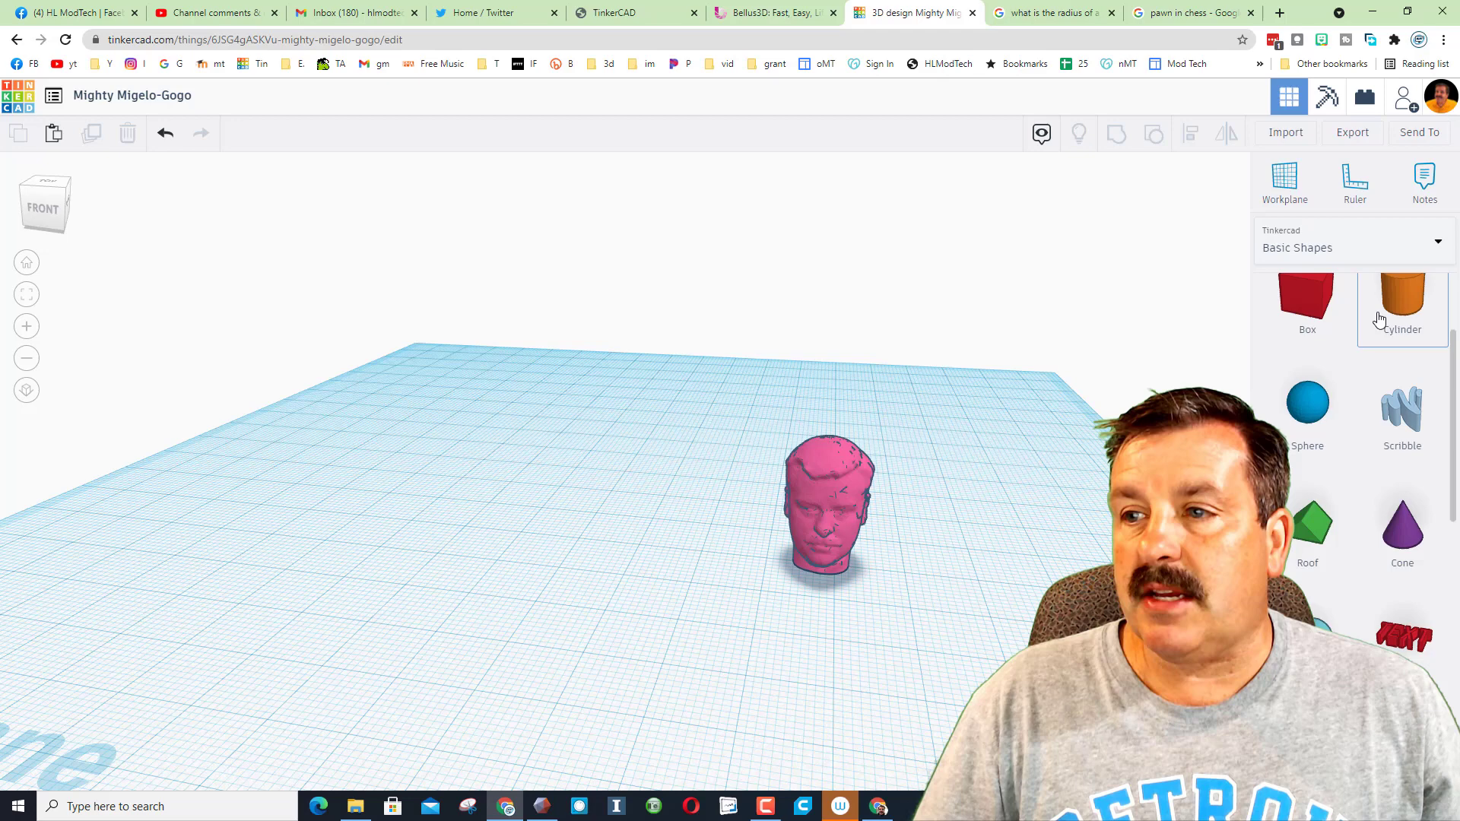
Place a cylinder beside the head with height 25 and 64 sides
{"action": "left_click_drag", "start_coordinate": [1381, 319], "coordinate": [559, 563]}
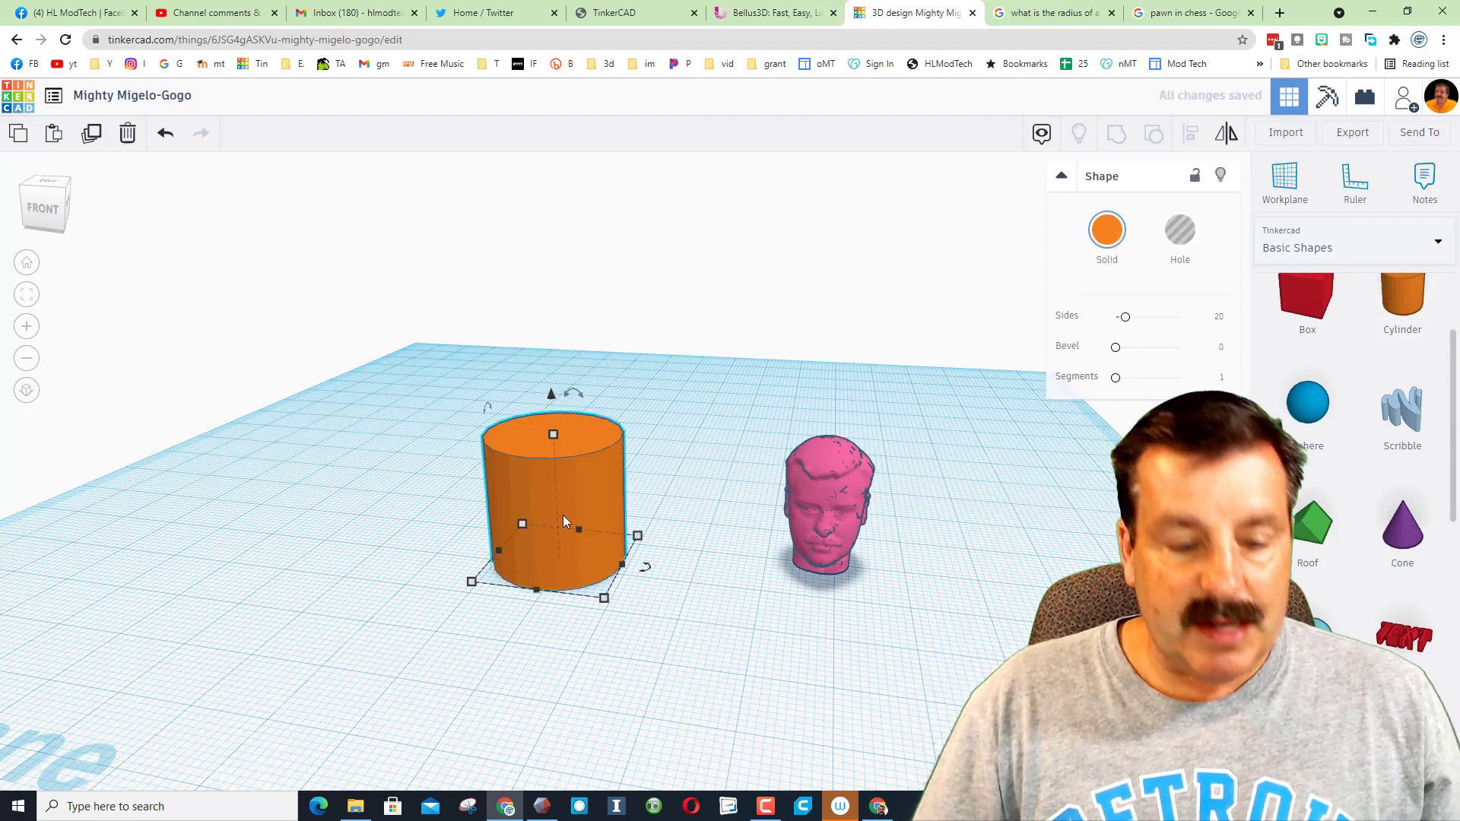
{"action": "left_click_drag", "start_coordinate": [555, 437], "coordinate": [607, 397], "text": "shift"}
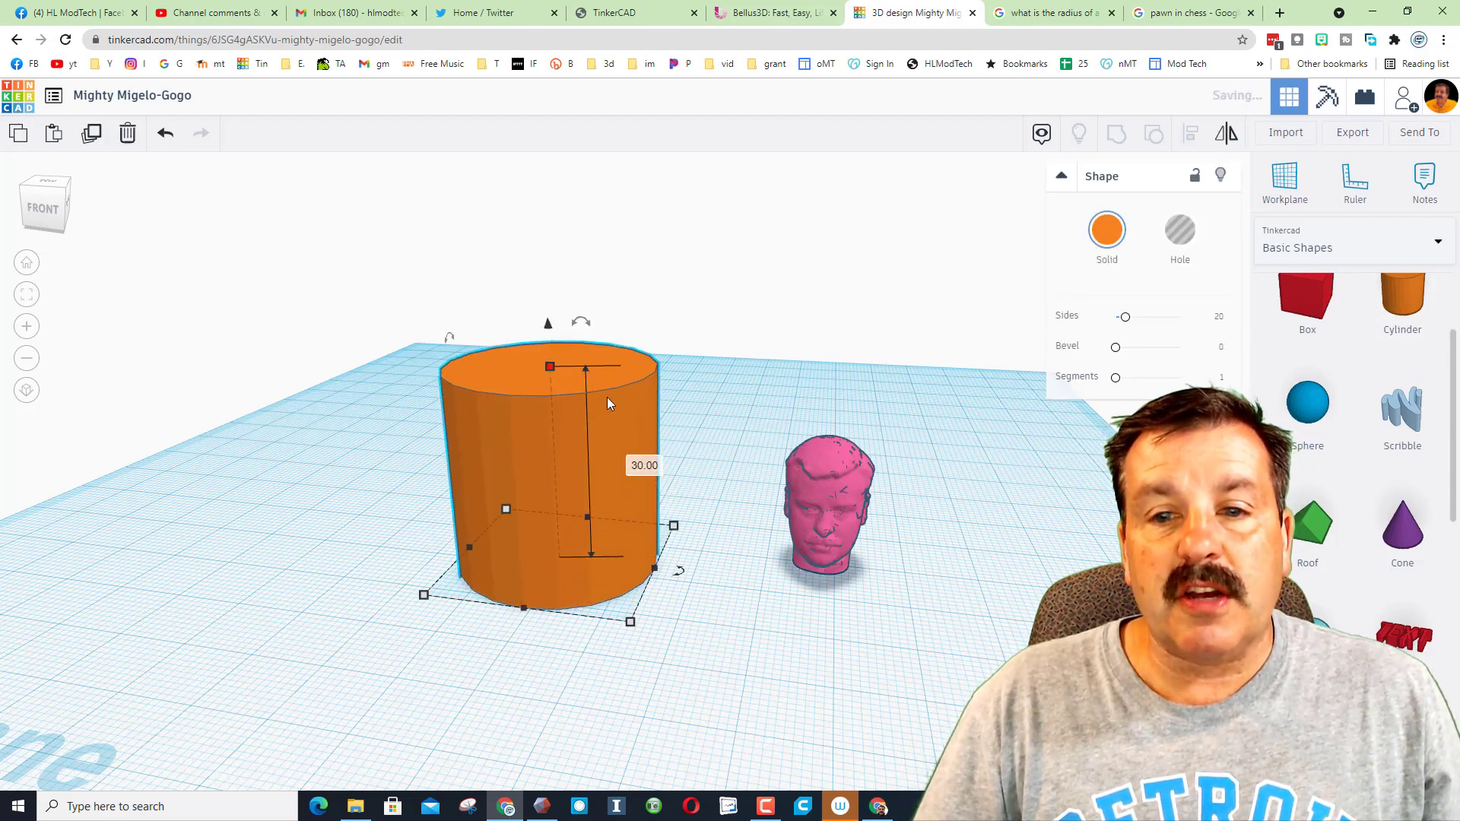
{"action": "left_click", "coordinate": [644, 468]}
{"action": "type", "text": "25"}
{"action": "key", "text": "Return"}
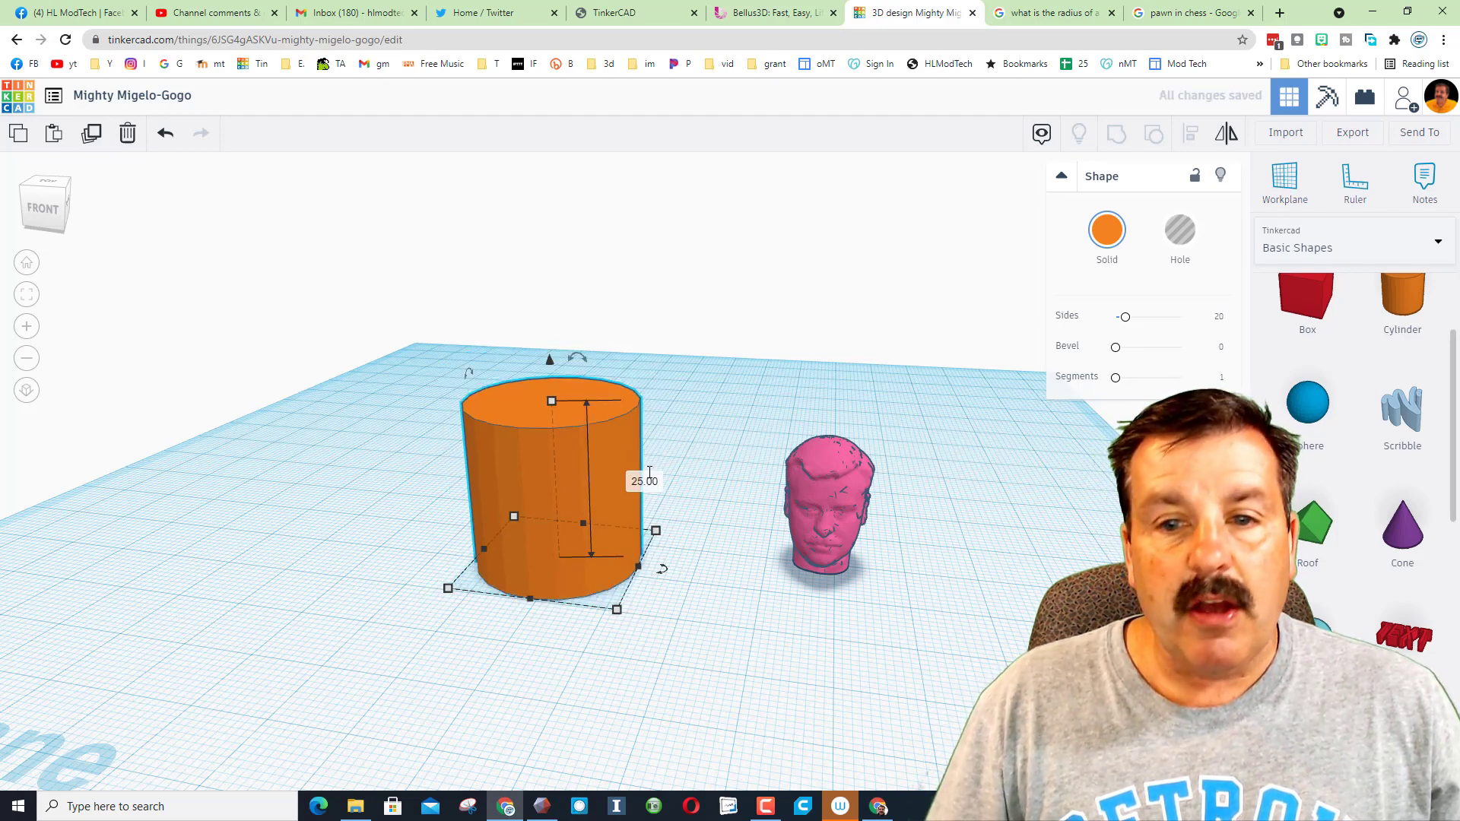
{"action": "left_click_drag", "start_coordinate": [1126, 317], "coordinate": [1182, 318]}
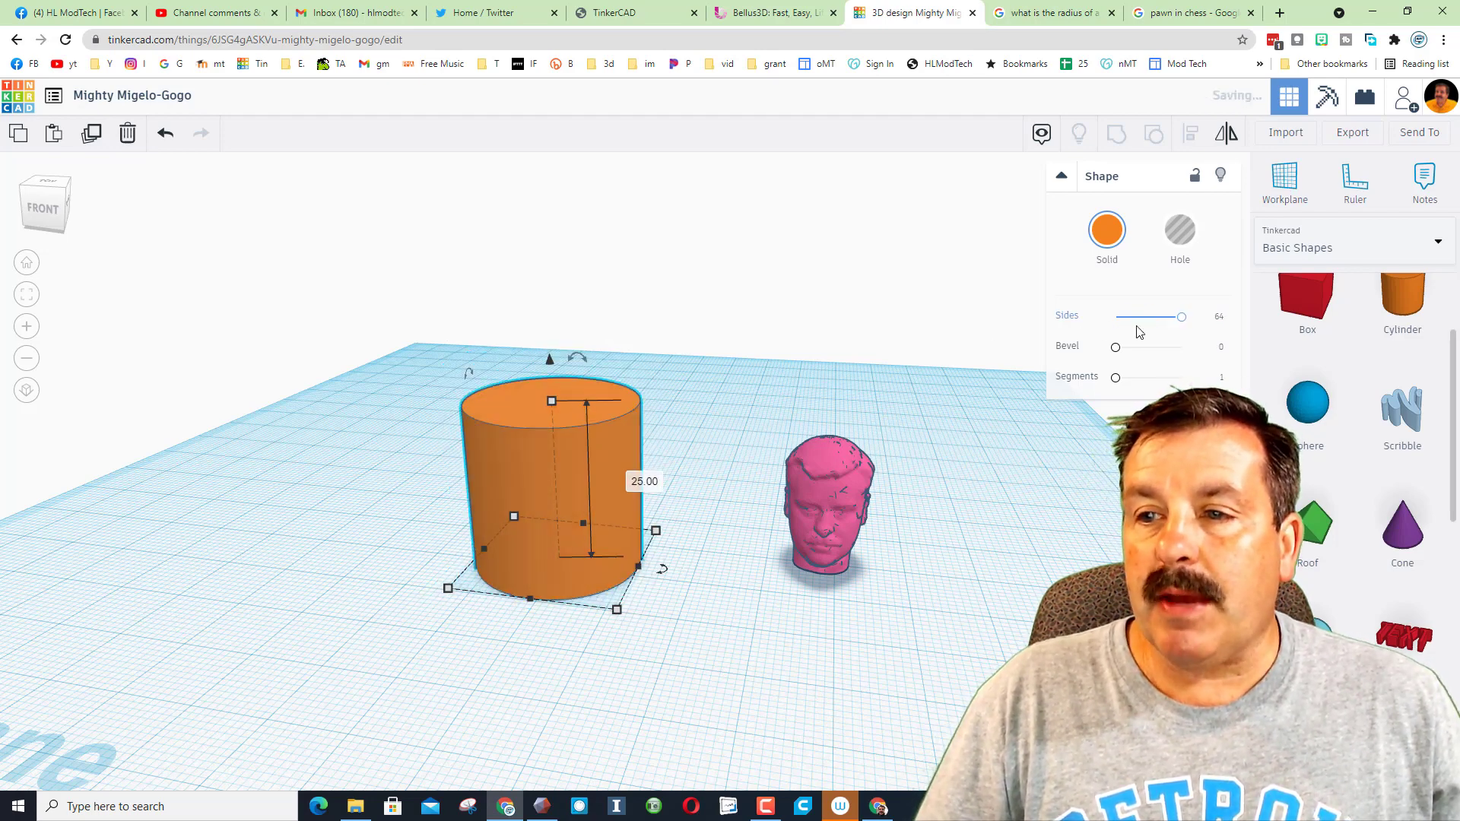
Flatten the cylinder to a 4 mm disc with bevel 2 and 10 segments
{"action": "left_click", "coordinate": [652, 481]}
{"action": "type", "text": "4"}
{"action": "key", "text": "Return"}
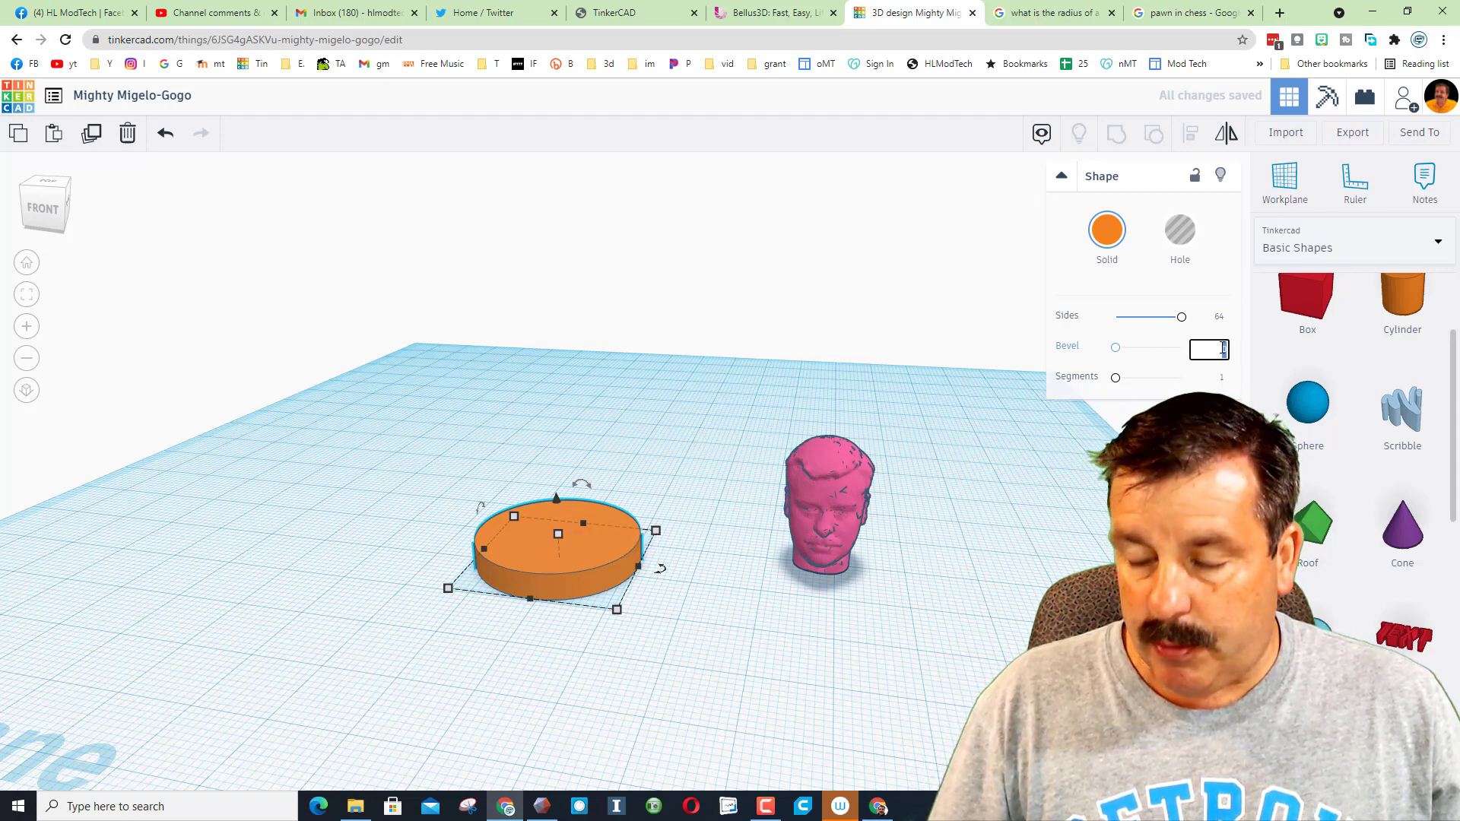
{"action": "type", "text": "2"}
{"action": "key", "text": "Return"}
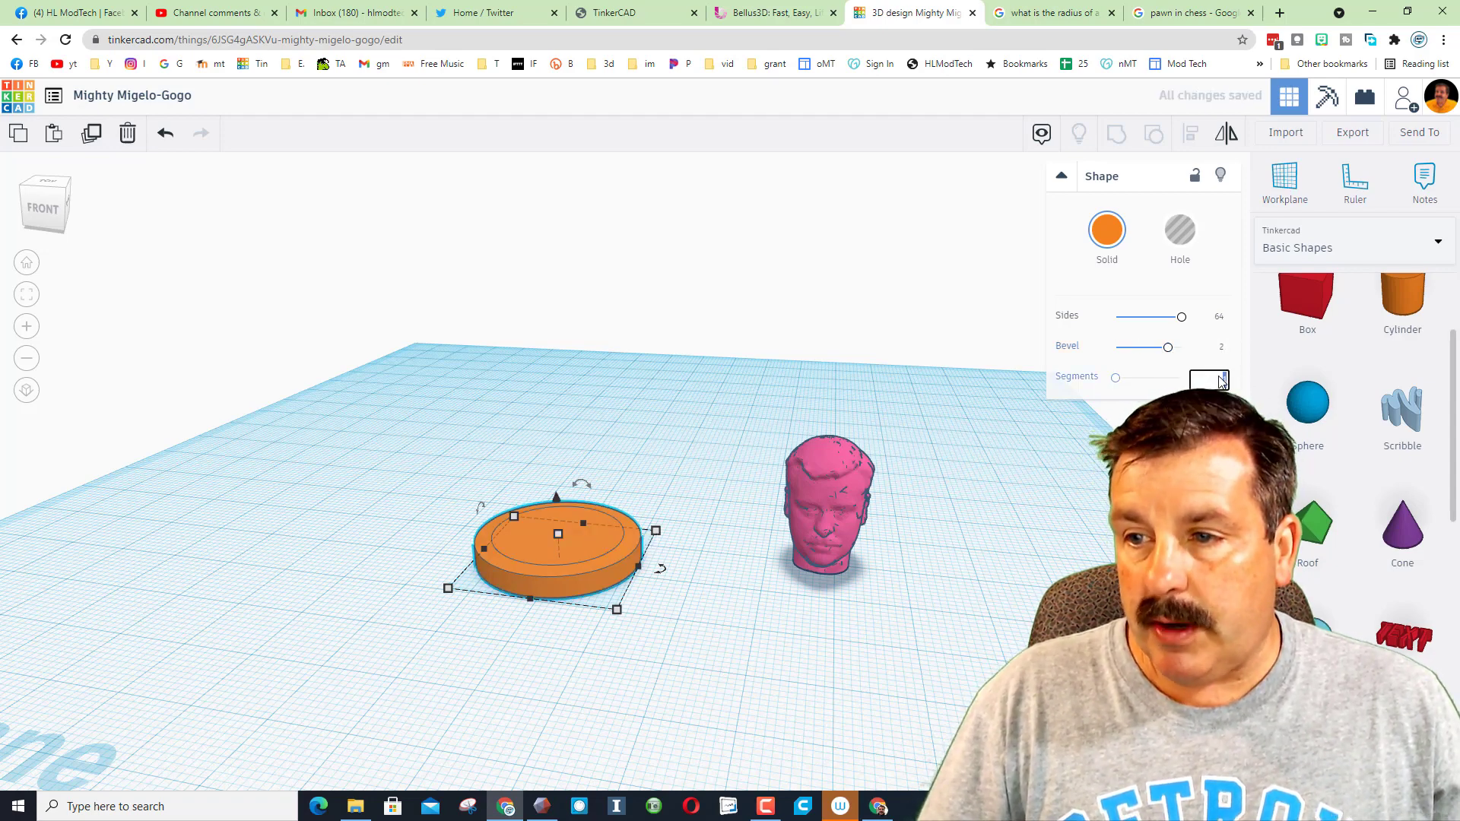
{"action": "key", "text": "Return"}
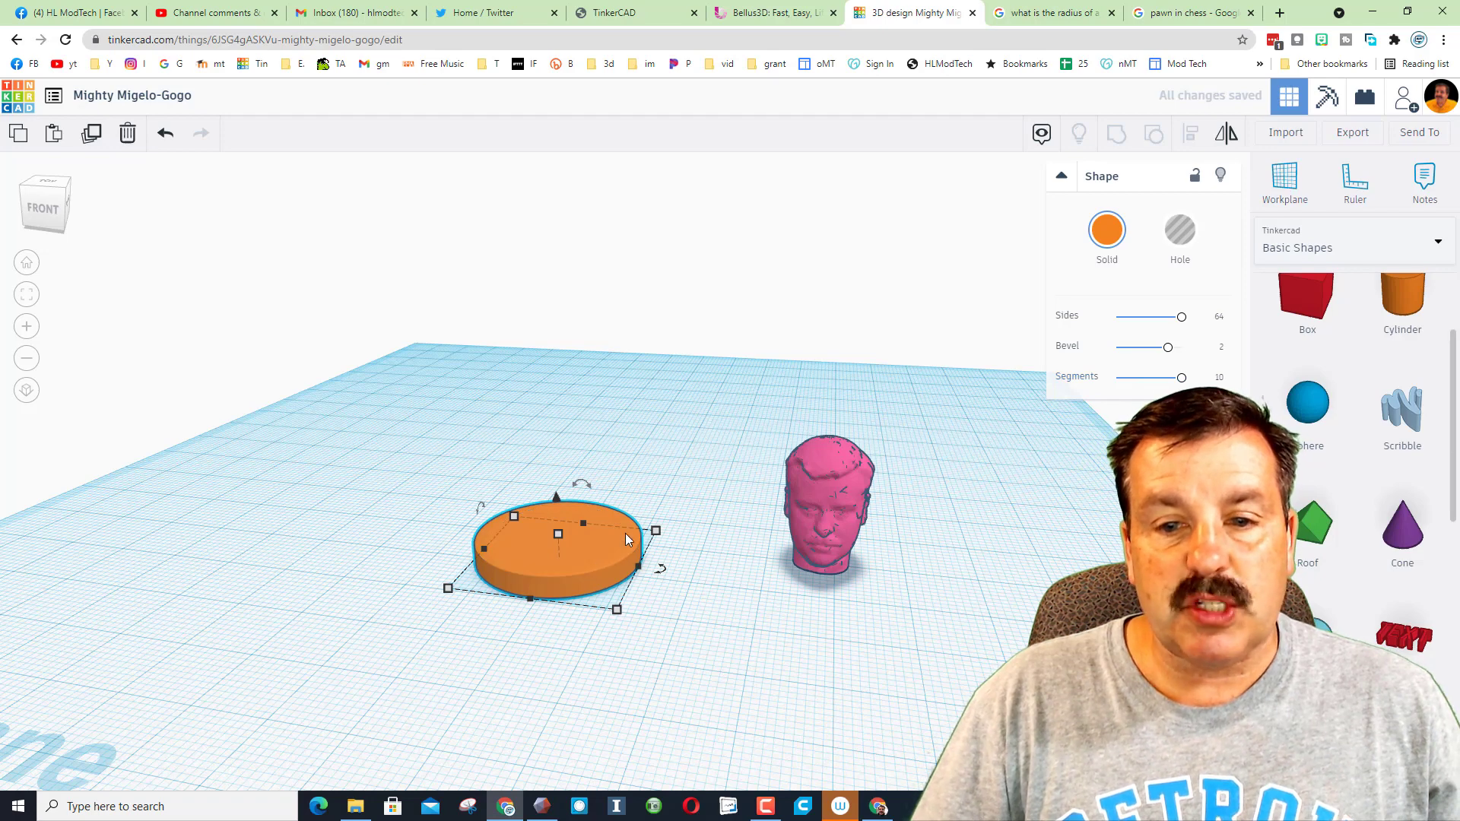
Drop a torus onto the orange disc and raise it above the disc
{"action": "left_click", "coordinate": [981, 471]}
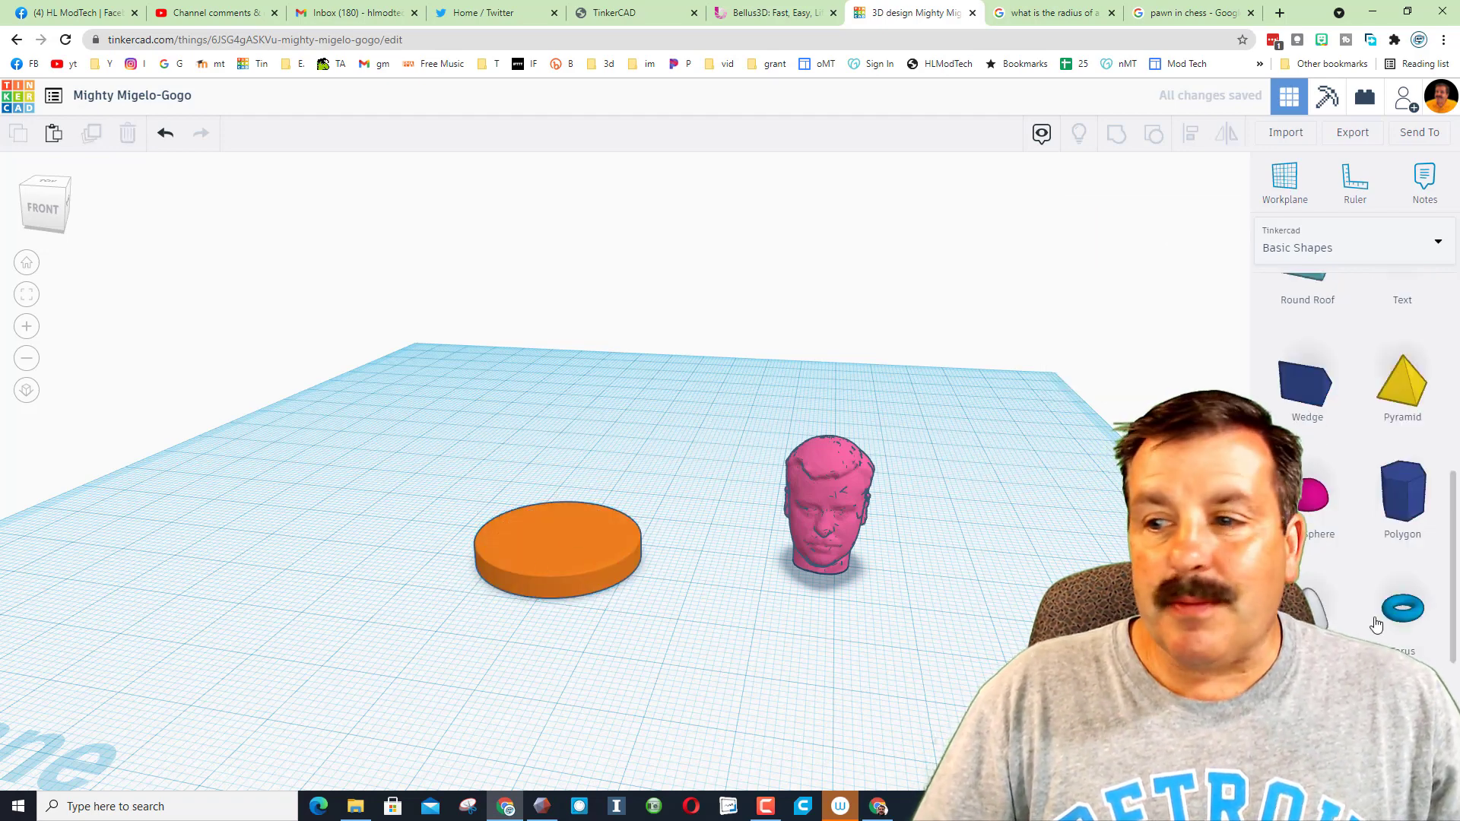
{"action": "left_click_drag", "start_coordinate": [1376, 623], "coordinate": [558, 578]}
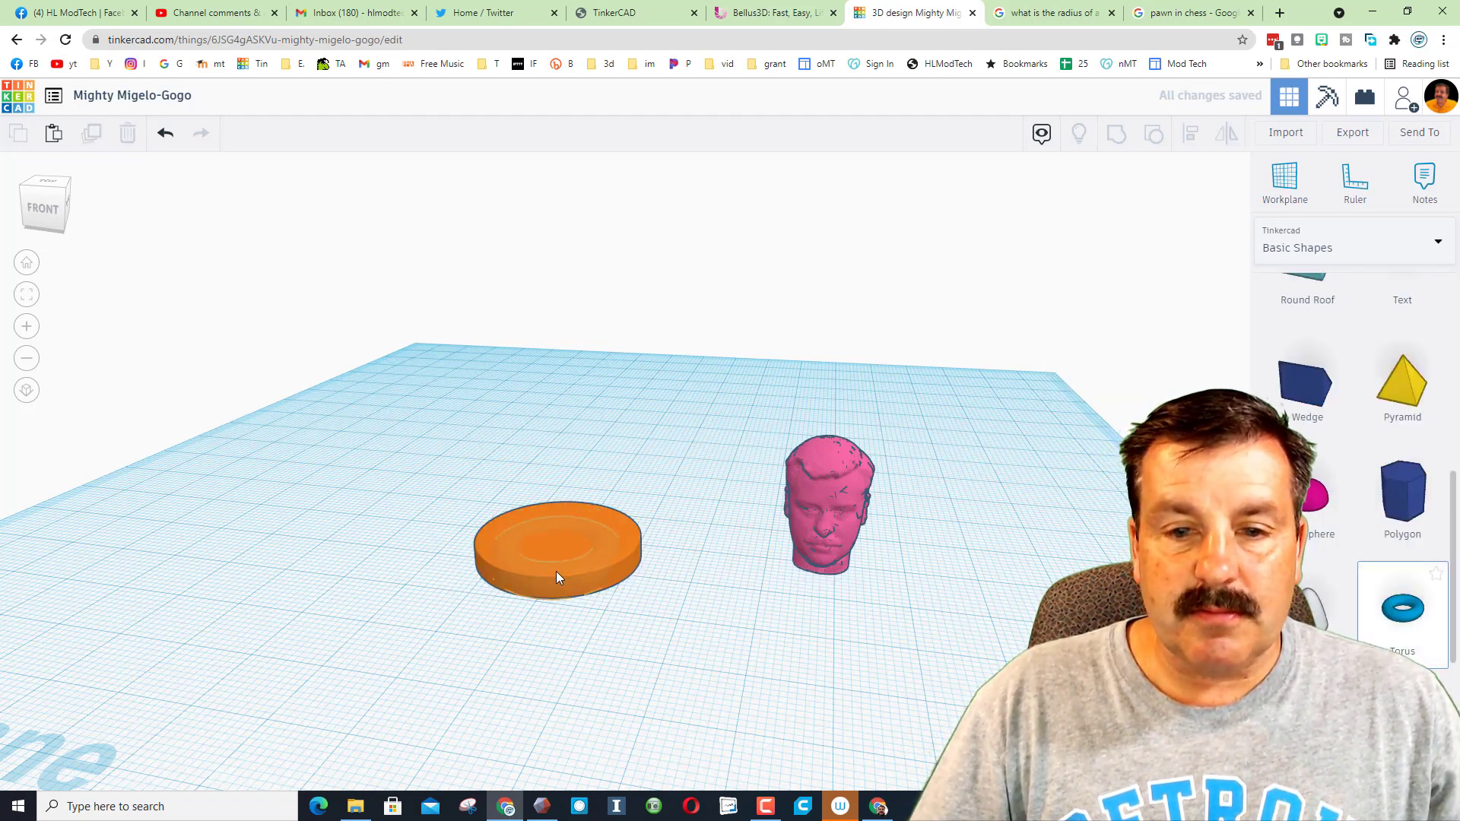
{"action": "left_click", "coordinate": [654, 578]}
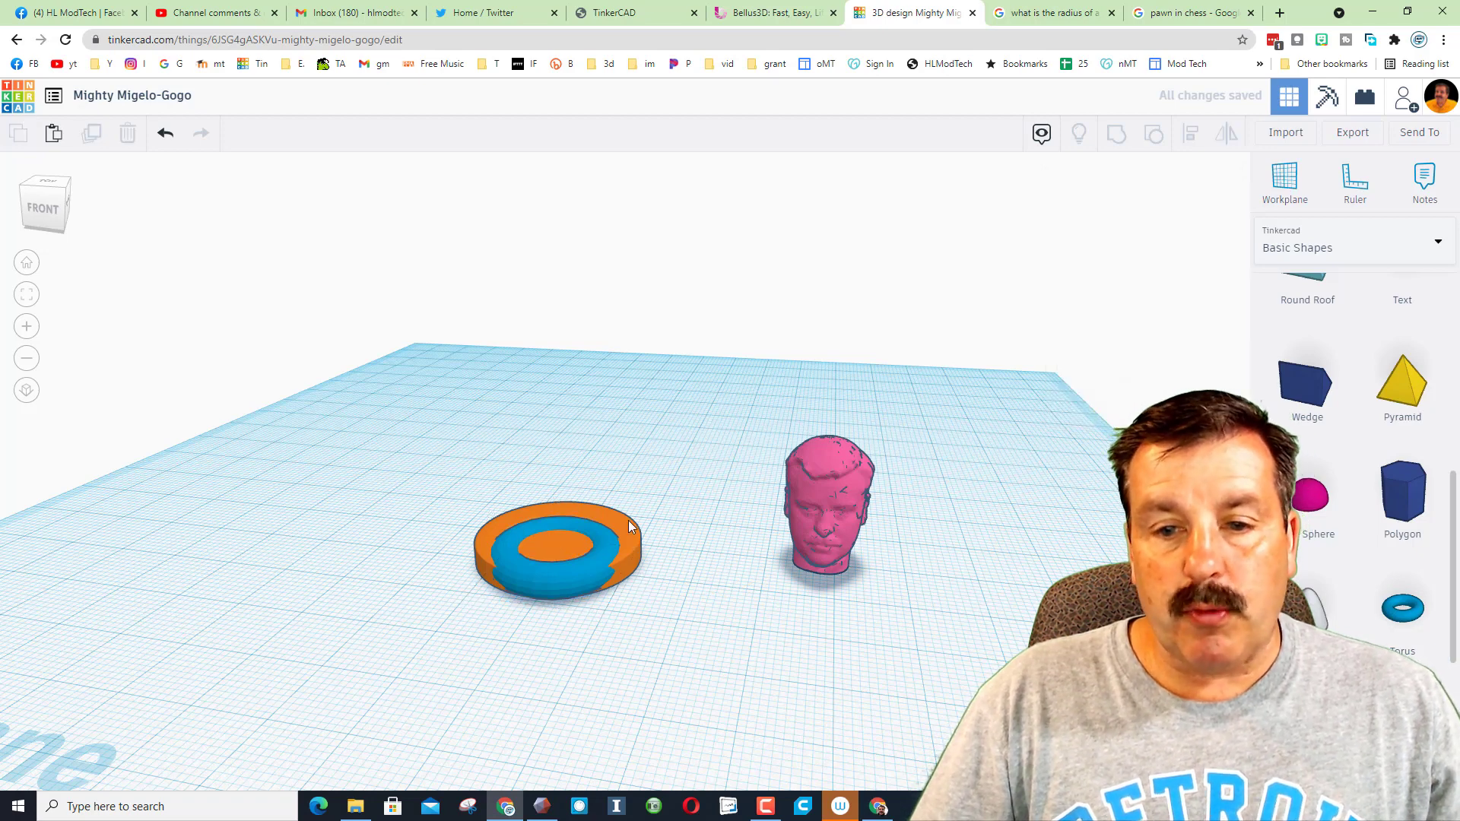
{"action": "left_click", "coordinate": [565, 535]}
{"action": "left_click", "coordinate": [711, 579]}
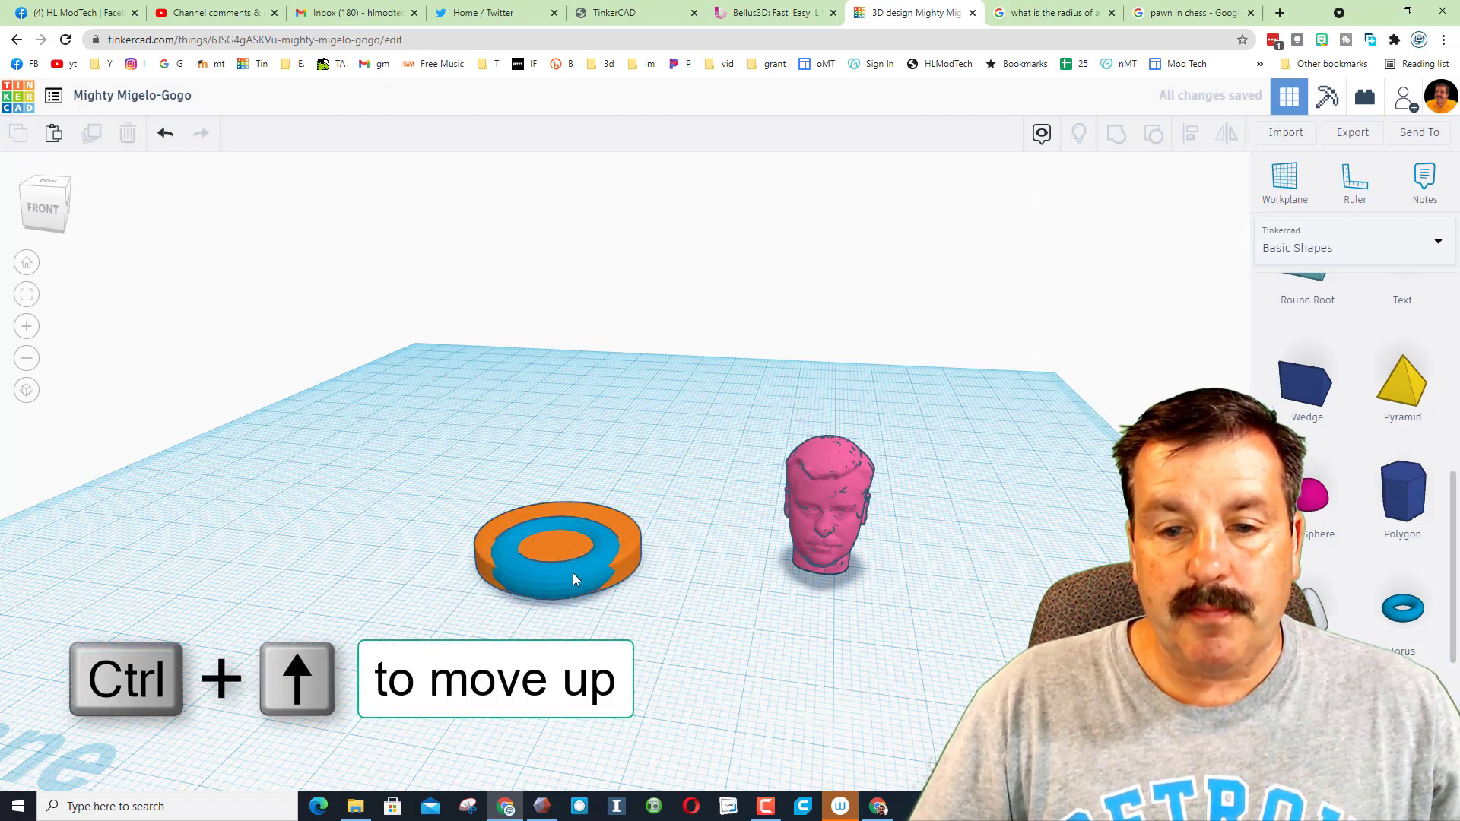
{"action": "left_click", "coordinate": [573, 575]}
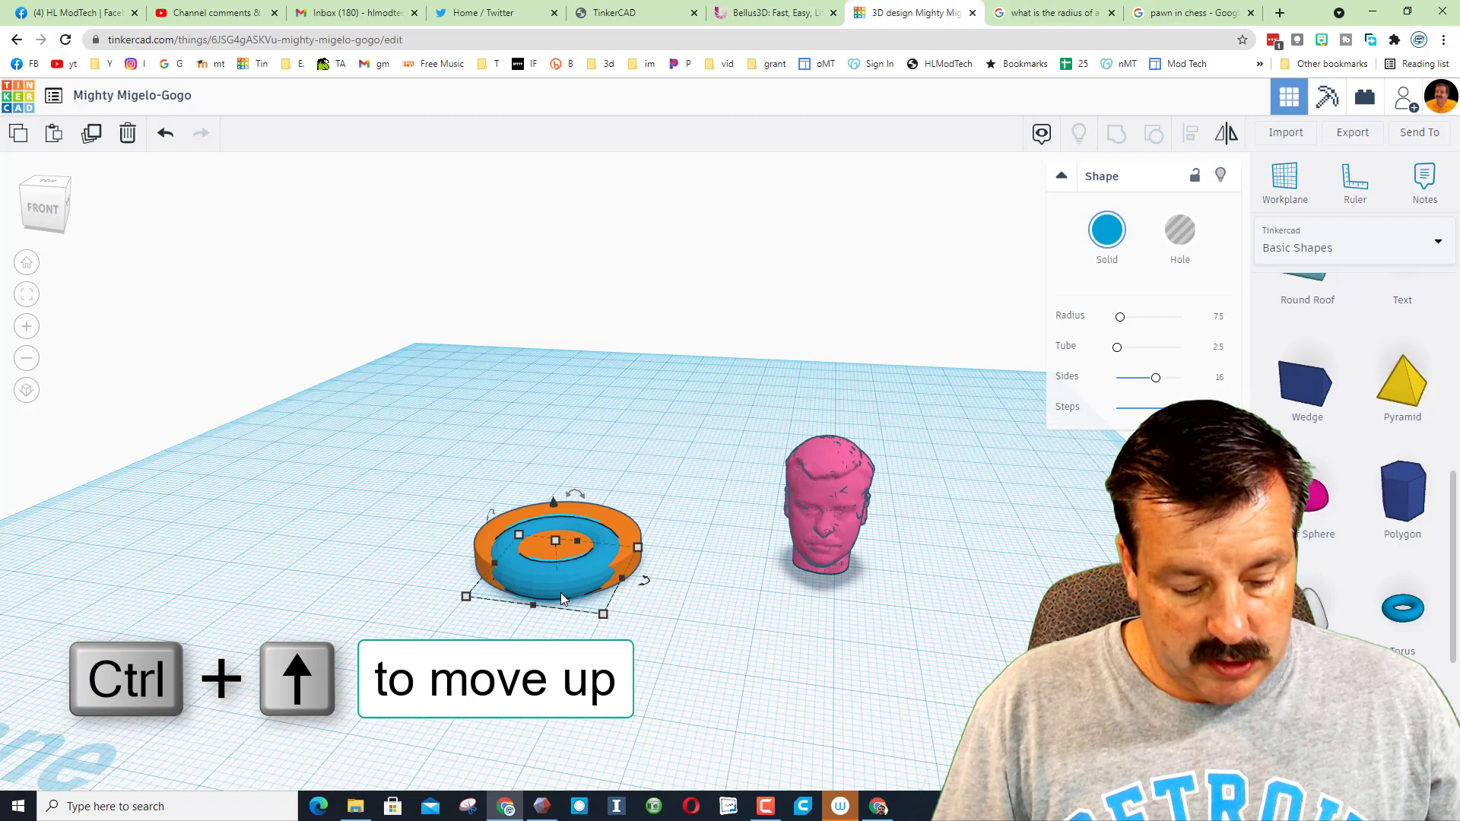
{"action": "key", "text": "ctrl+Up"}
{"action": "key", "text": "ctrl+Up"}
{"action": "key", "text": "ctrl+Up"}
{"action": "key", "text": "ctrl+Up"}
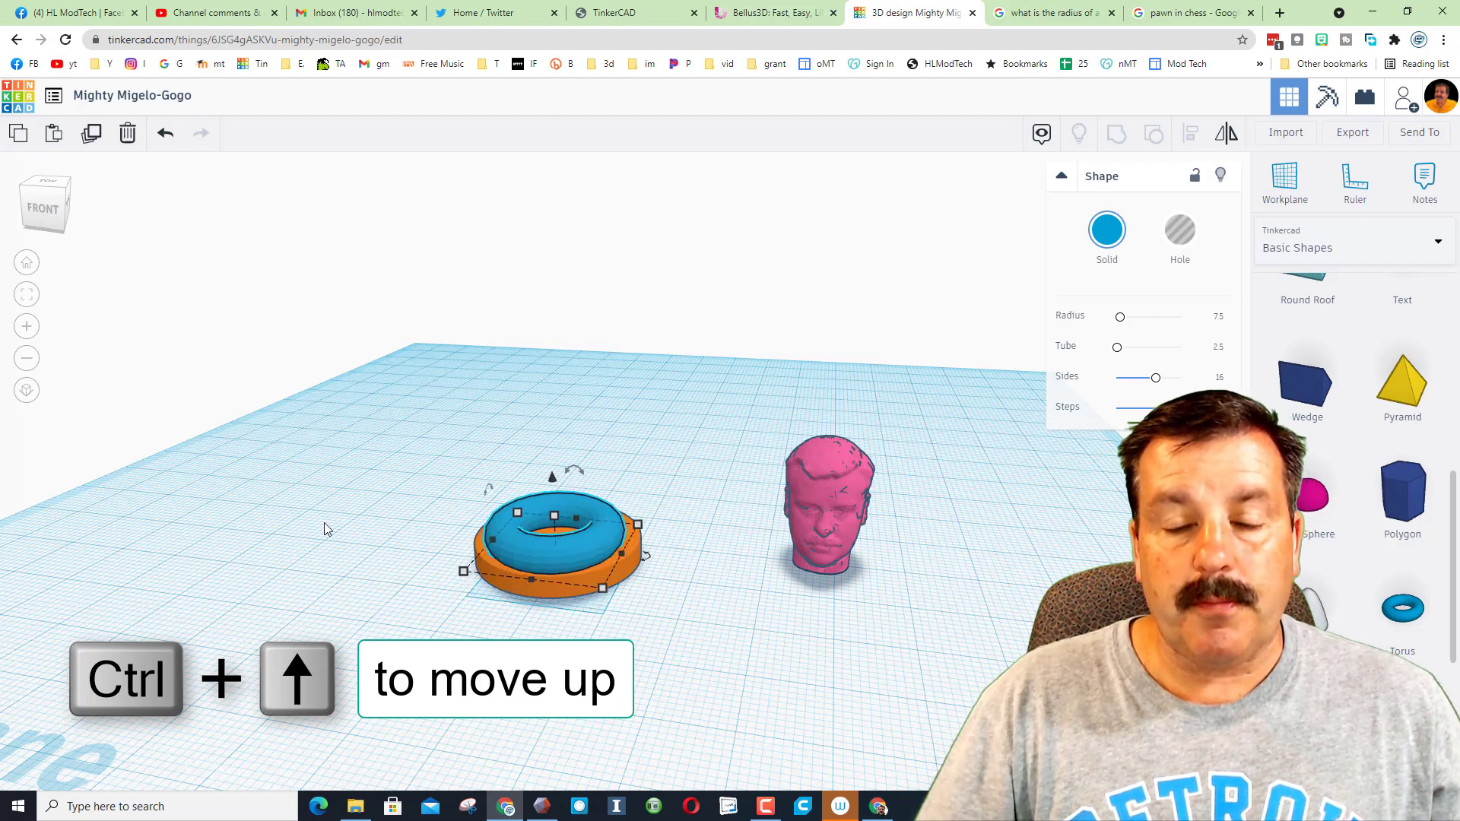
Centre the torus over the orange disc with Align
{"action": "left_click_drag", "start_coordinate": [441, 447], "coordinate": [636, 599]}
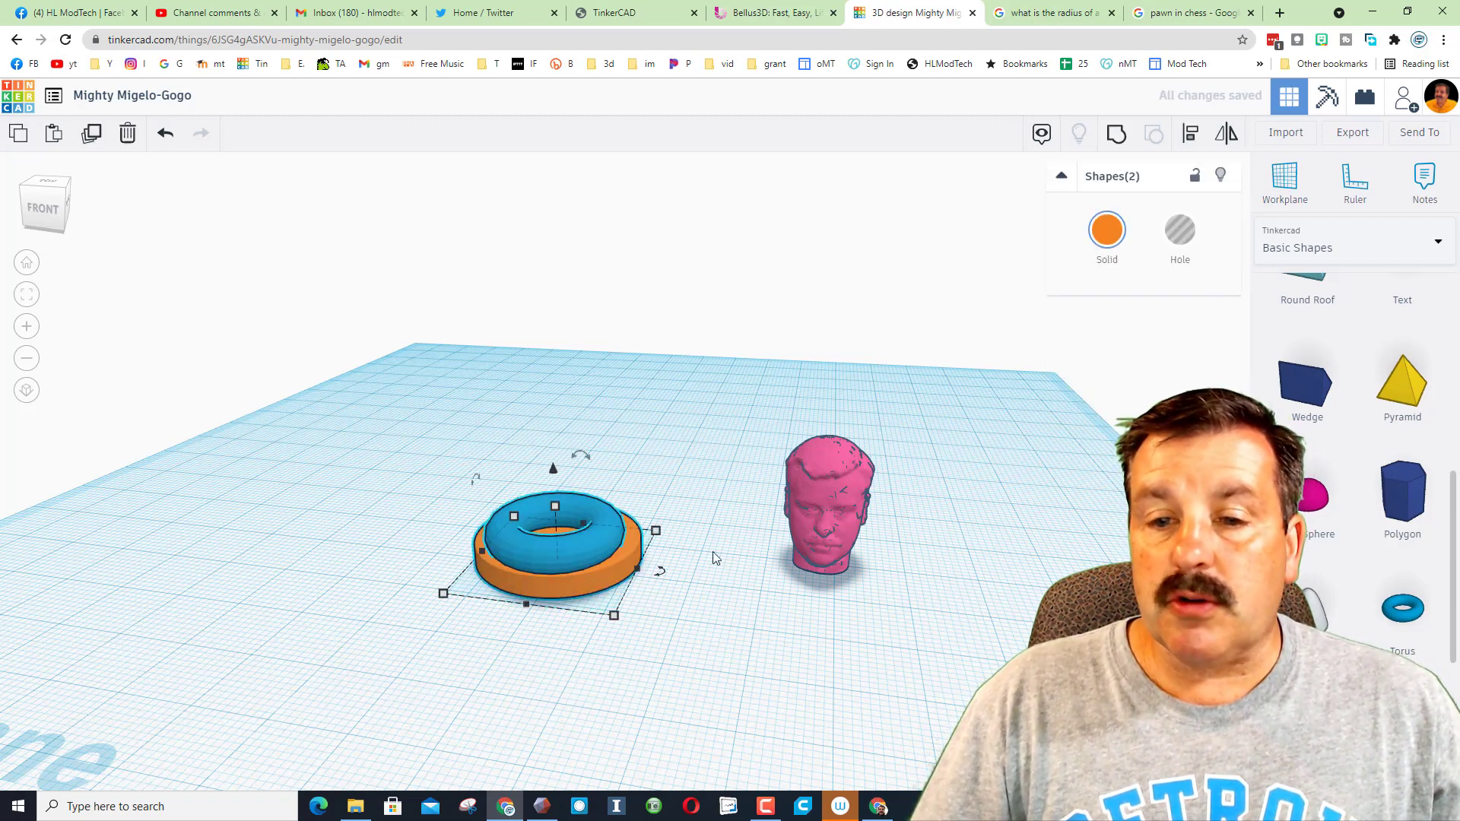
{"action": "left_click", "coordinate": [1192, 137]}
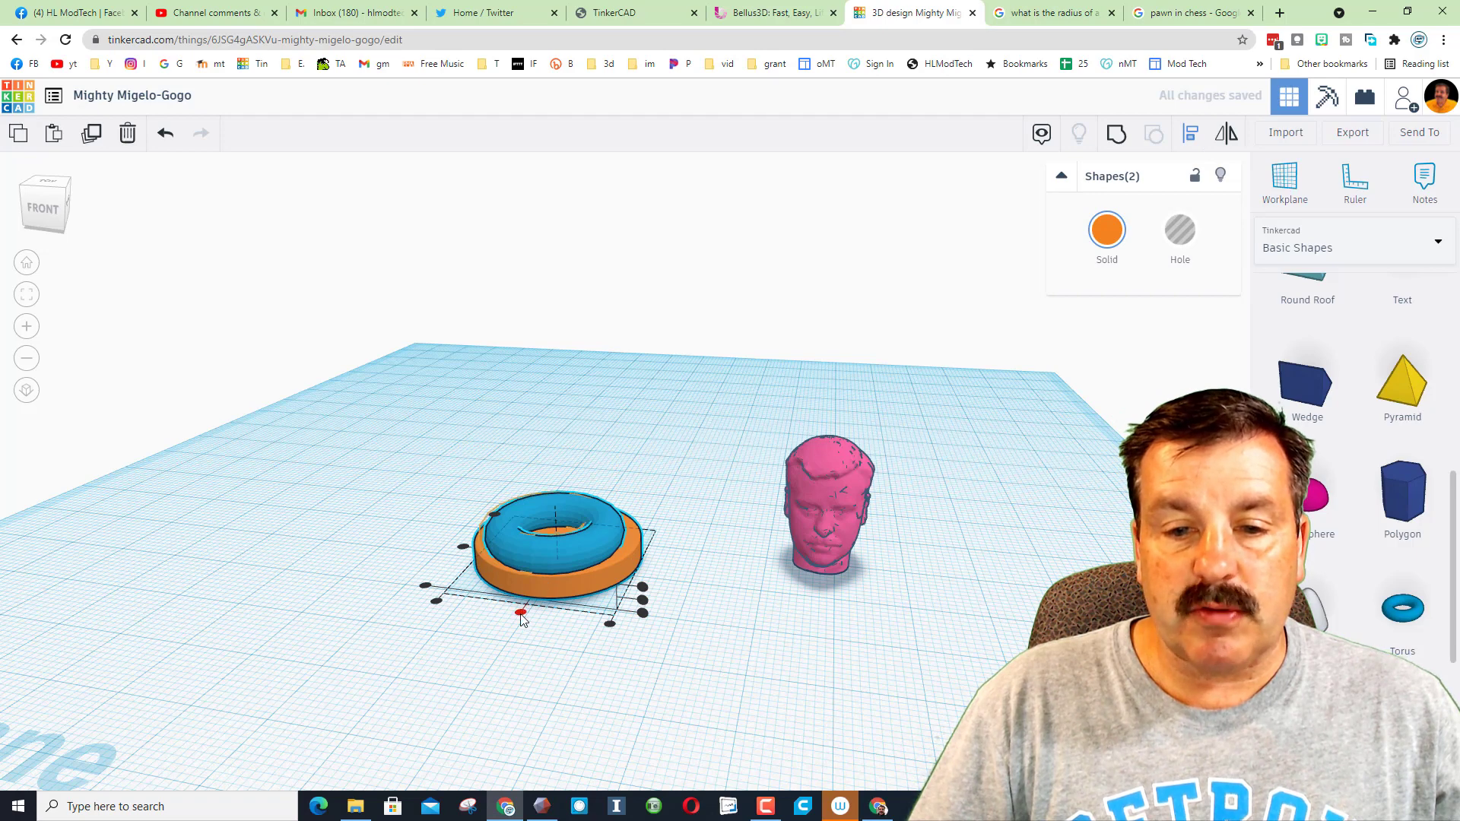
{"action": "left_click", "coordinate": [521, 613]}
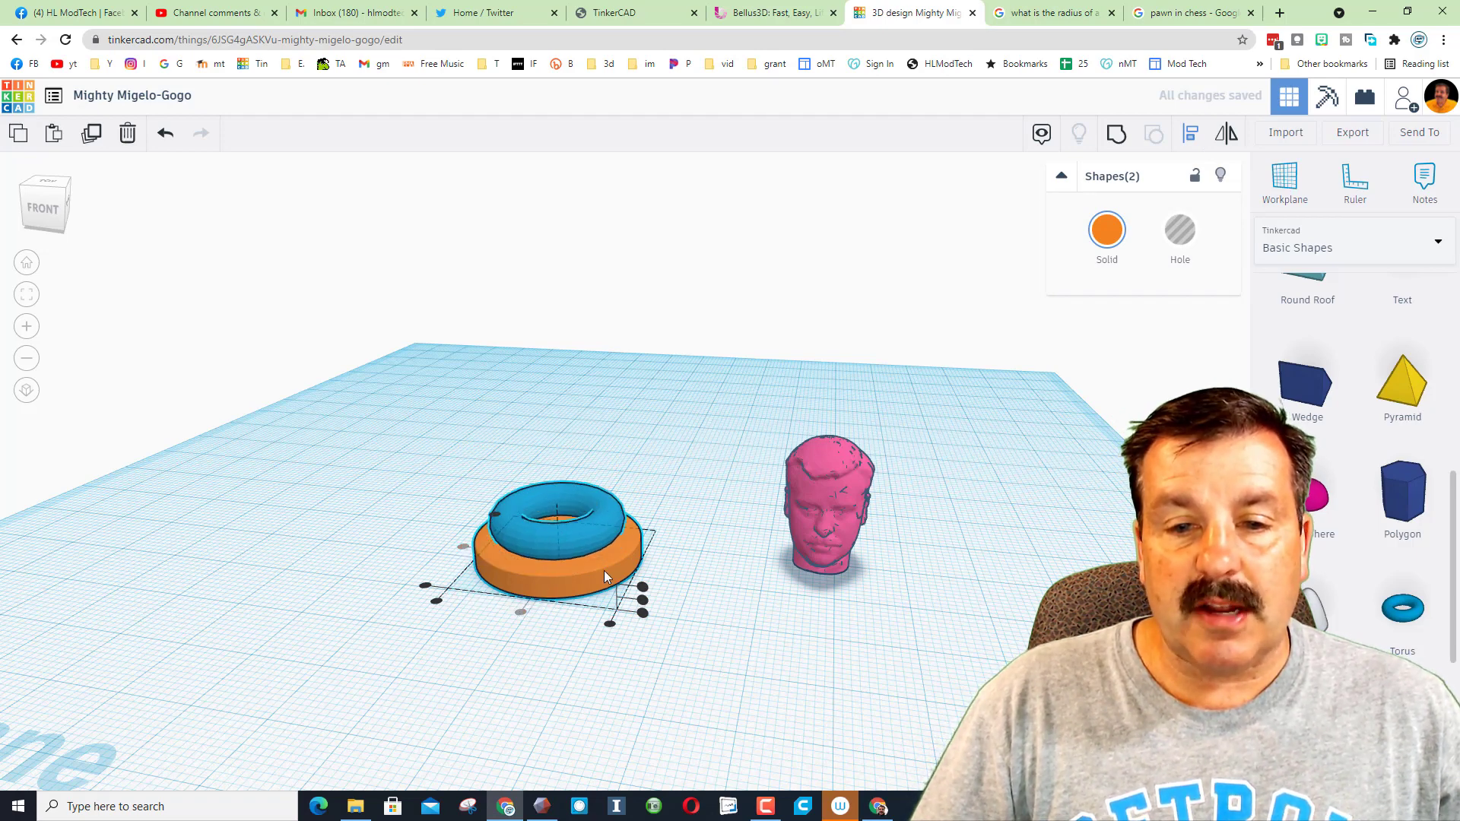
{"action": "scroll", "coordinate": [600, 559], "scroll_direction": "up", "scroll_amount": 3}
Give the torus 24 sides, height 3 and a thick tube that nearly closes the hole
{"action": "left_click", "coordinate": [582, 559]}
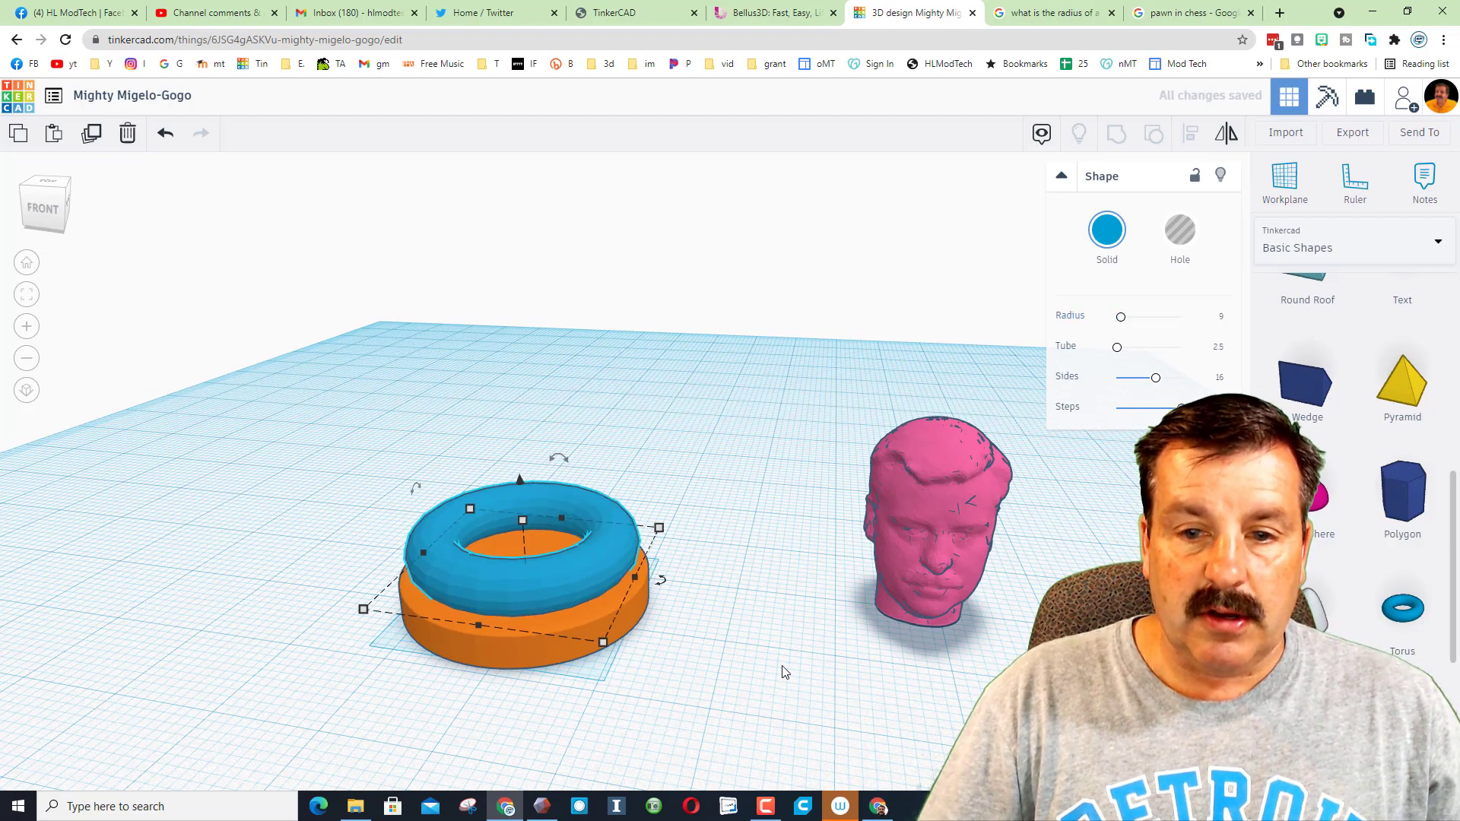
{"action": "mouse_move", "coordinate": [783, 669]}
{"action": "right_mouse_down"}
{"action": "mouse_move", "coordinate": [717, 600]}
{"action": "mouse_move", "coordinate": [769, 656]}
{"action": "right_mouse_up"}
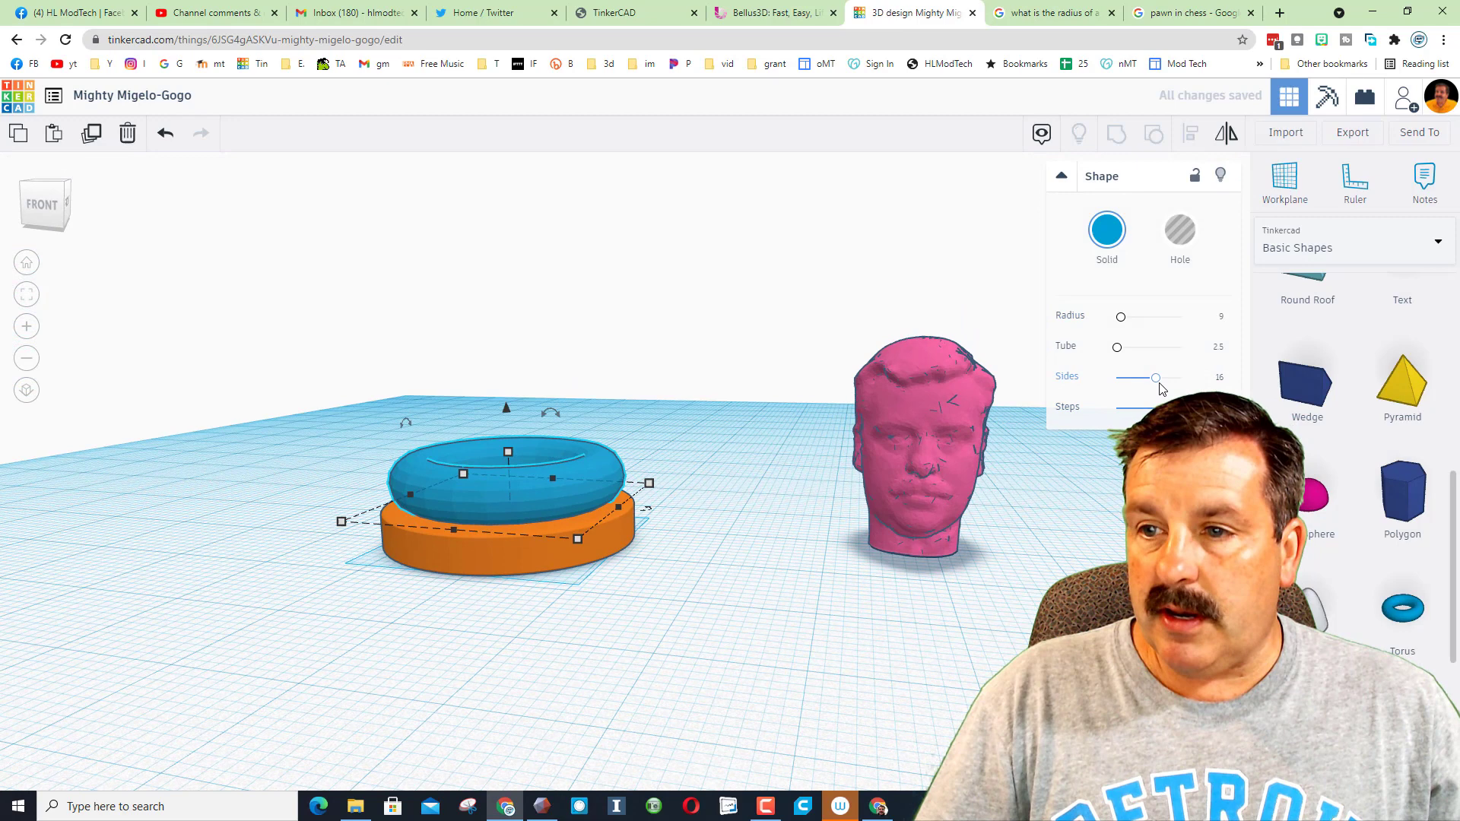
{"action": "left_click_drag", "start_coordinate": [1160, 384], "coordinate": [1183, 384]}
{"action": "right_click_drag", "start_coordinate": [778, 597], "coordinate": [792, 596]}
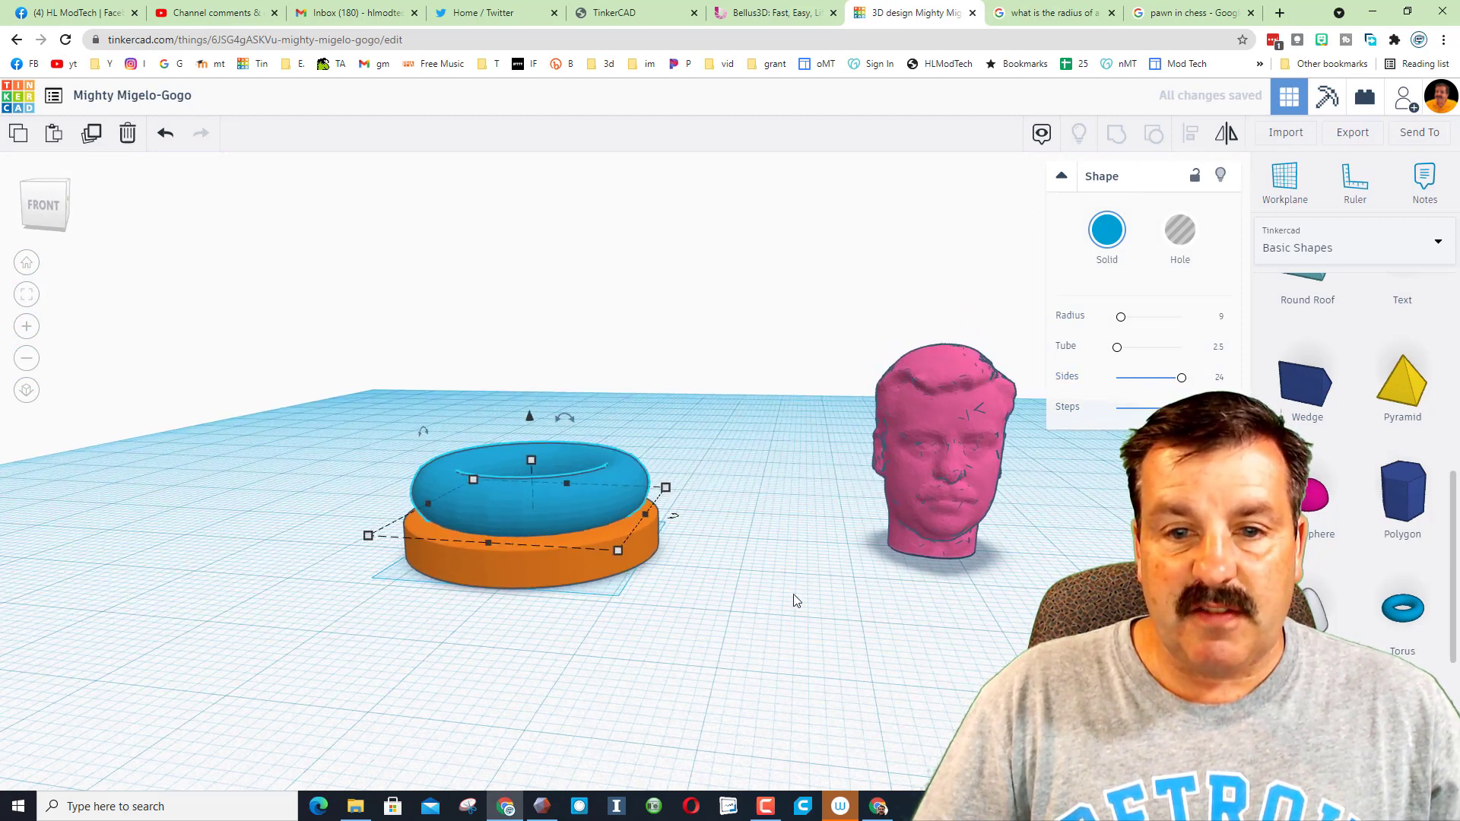
{"action": "left_click_drag", "start_coordinate": [536, 469], "coordinate": [537, 487]}
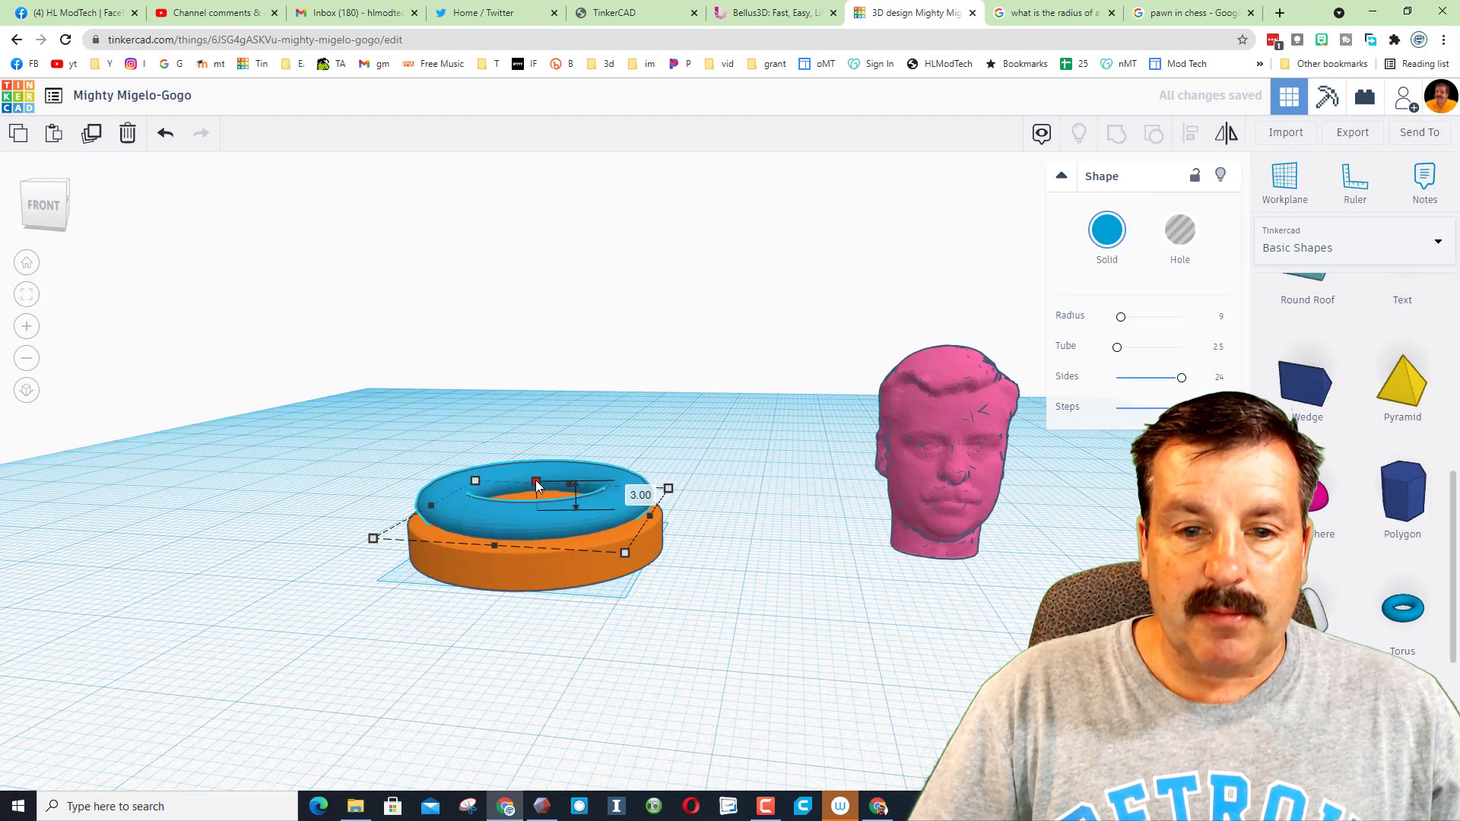
{"action": "mouse_move", "coordinate": [951, 476]}
{"action": "right_mouse_down"}
{"action": "mouse_move", "coordinate": [811, 495]}
{"action": "mouse_move", "coordinate": [927, 490]}
{"action": "right_mouse_up"}
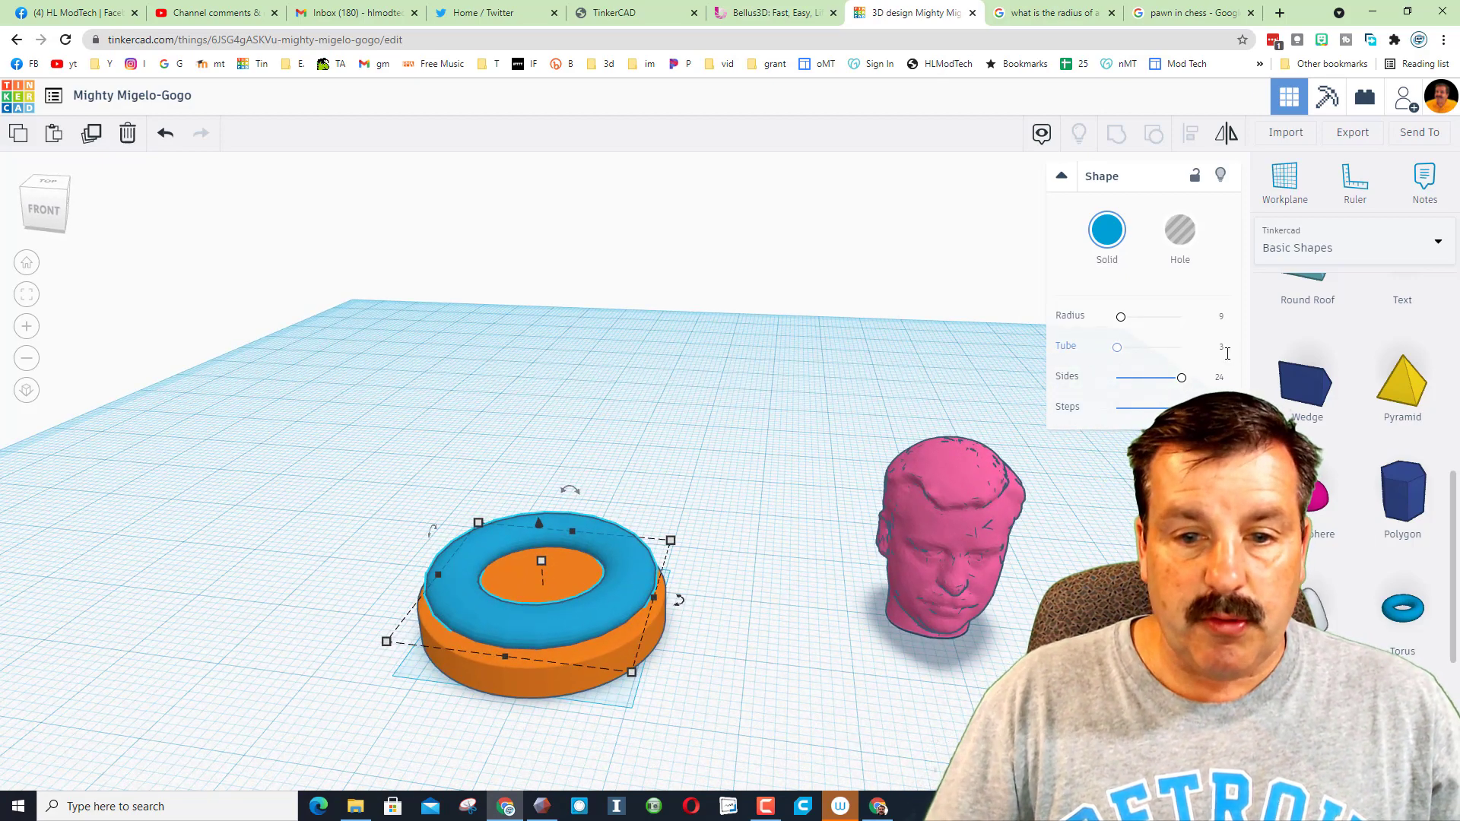
{"action": "key", "text": "Return"}
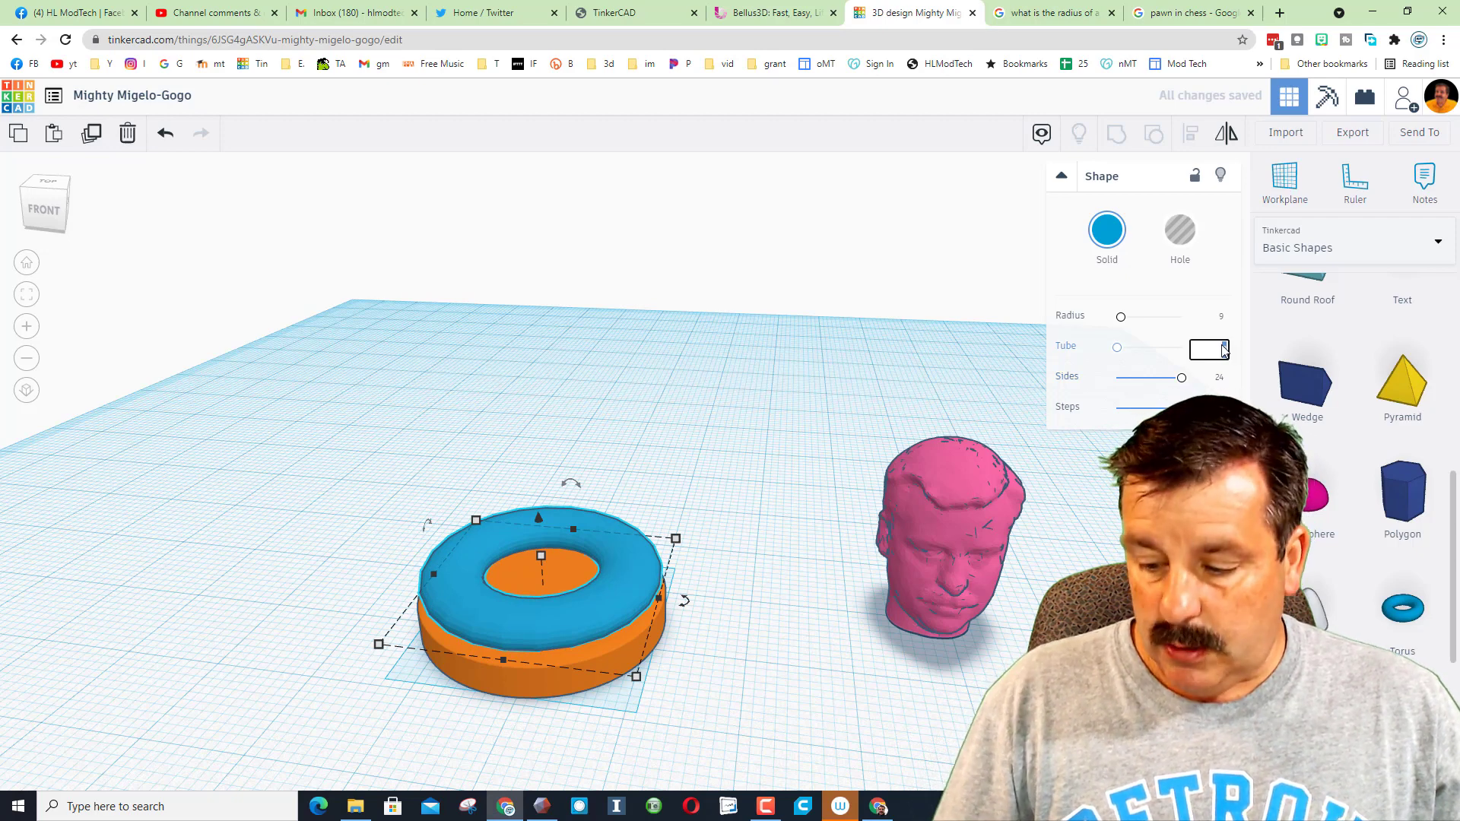
{"action": "key", "text": "Up"}
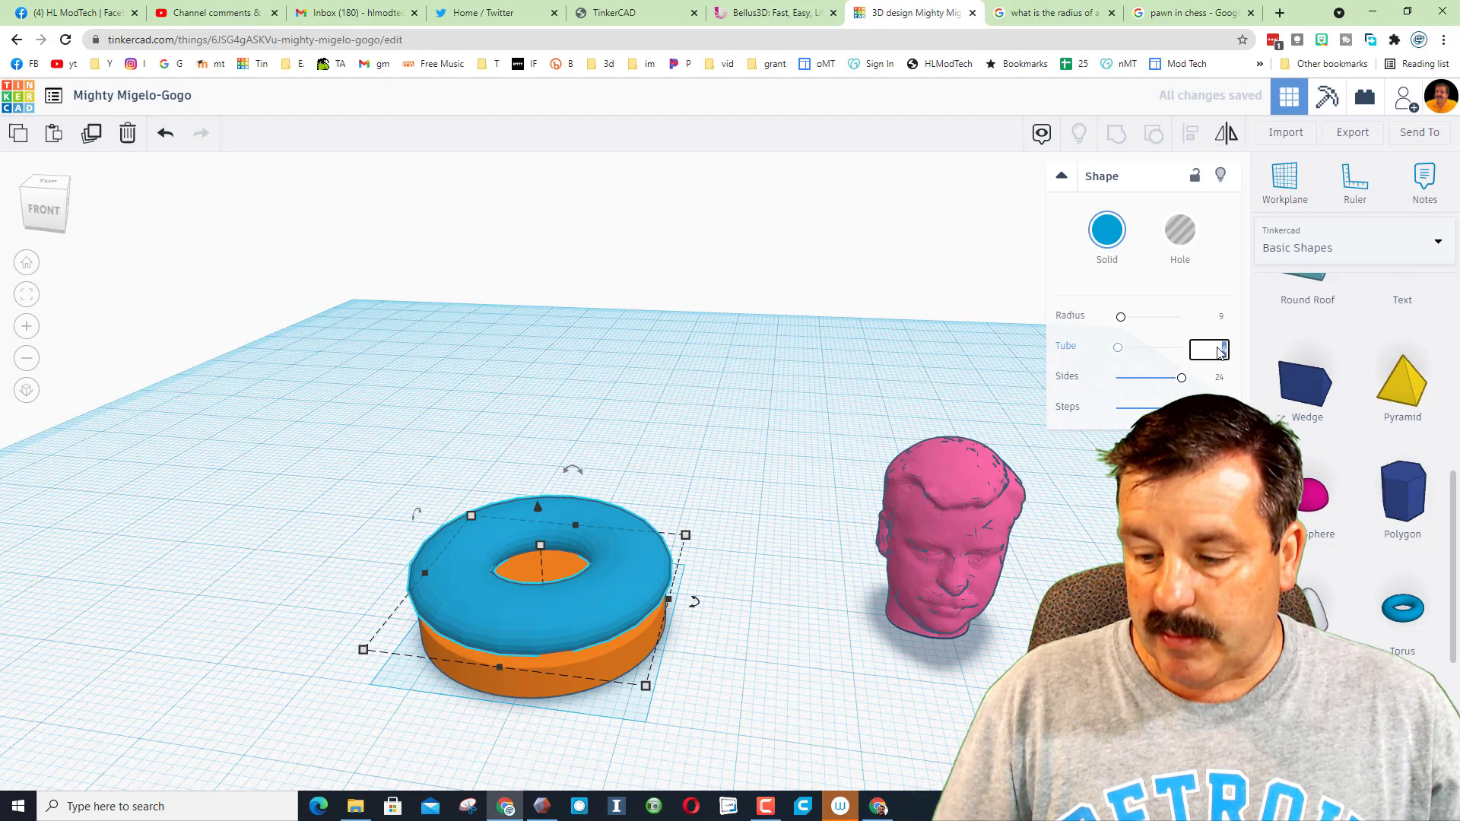
{"action": "key", "text": "Up"}
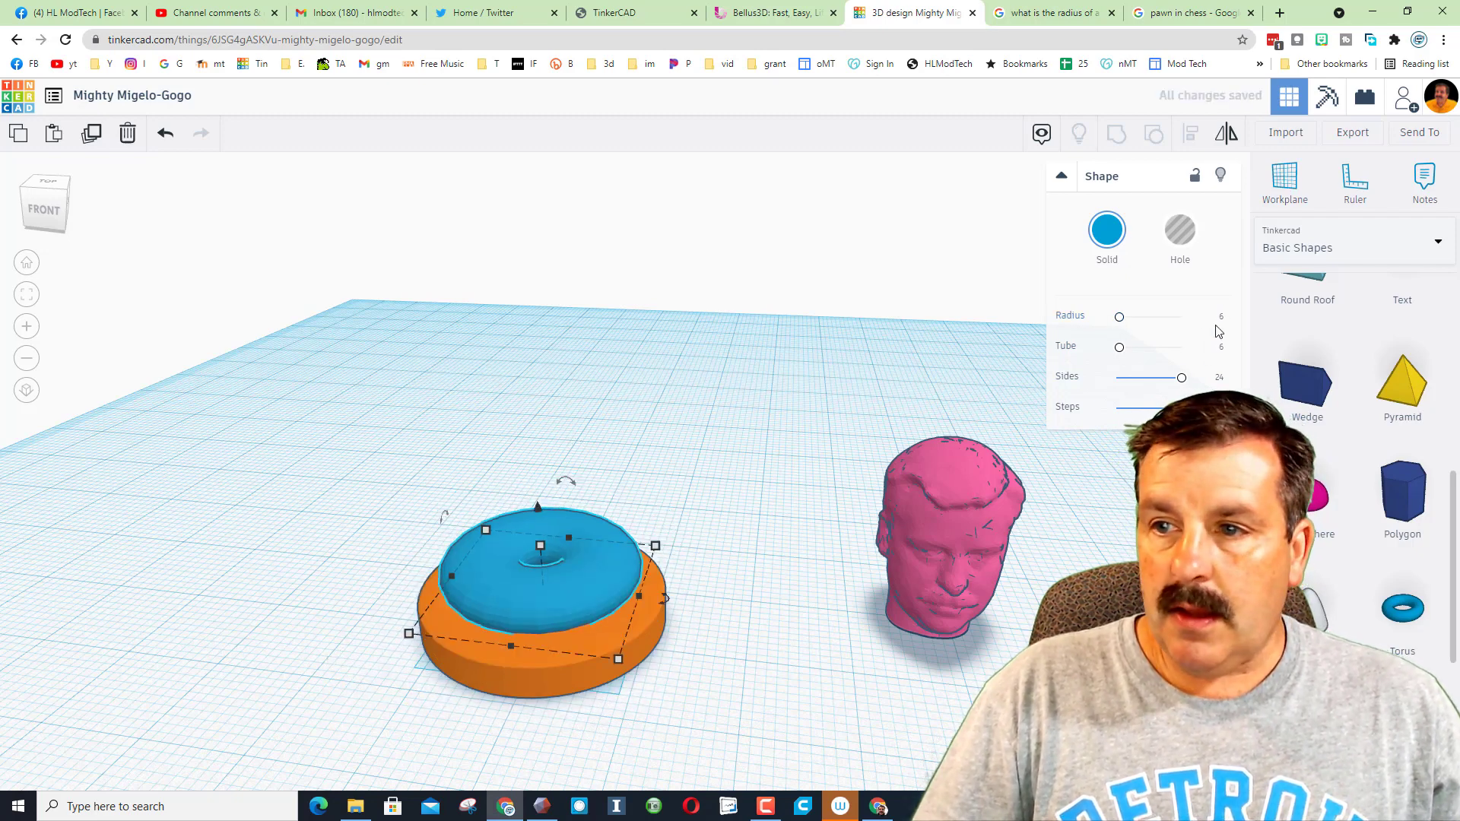
Set the torus radius to 7 and height to 3, then check the pawn reference
{"action": "right_click_drag", "start_coordinate": [540, 564], "coordinate": [554, 537]}
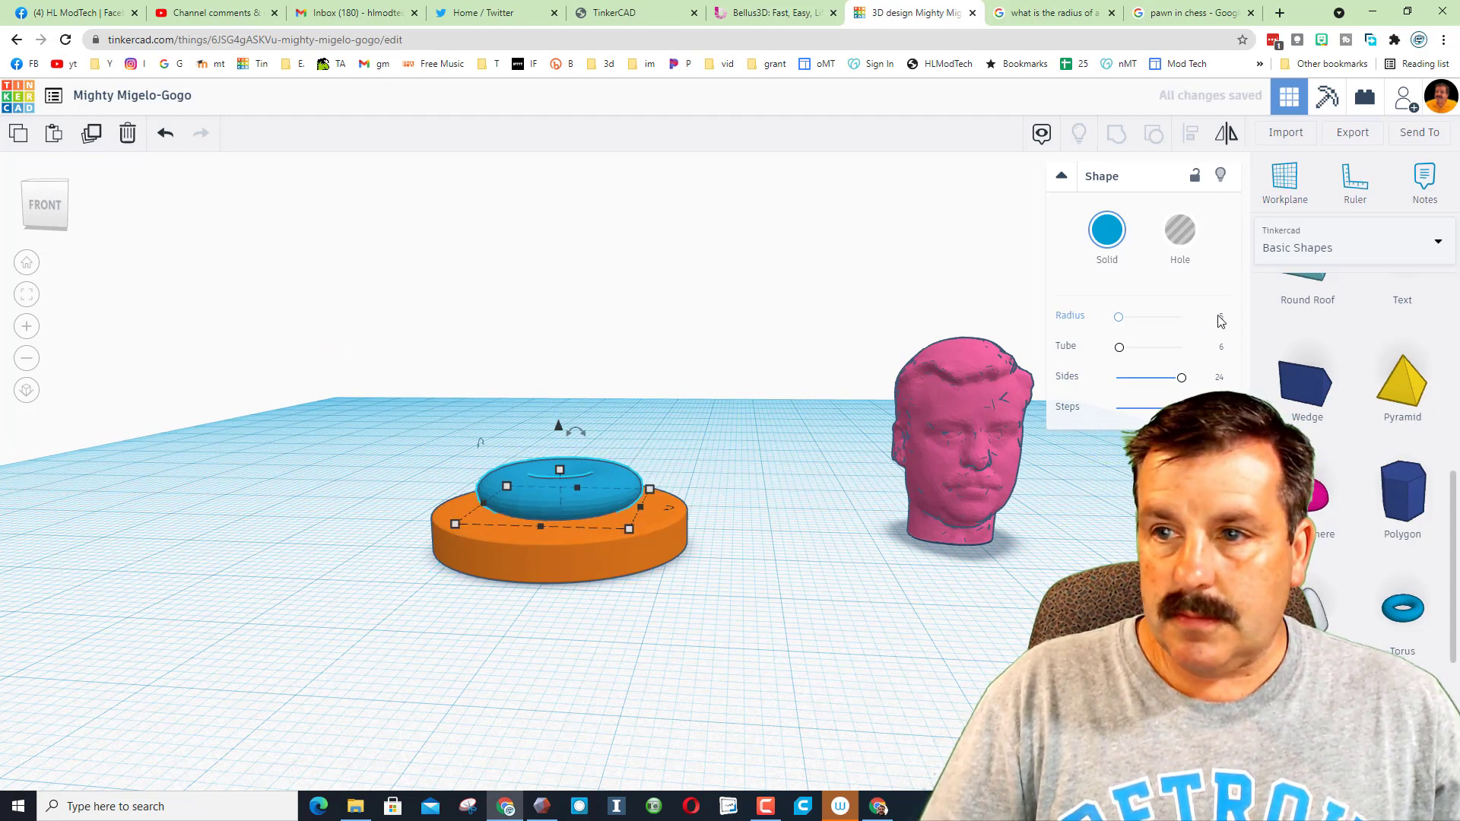
{"action": "type", "text": "7"}
{"action": "key", "text": "Return"}
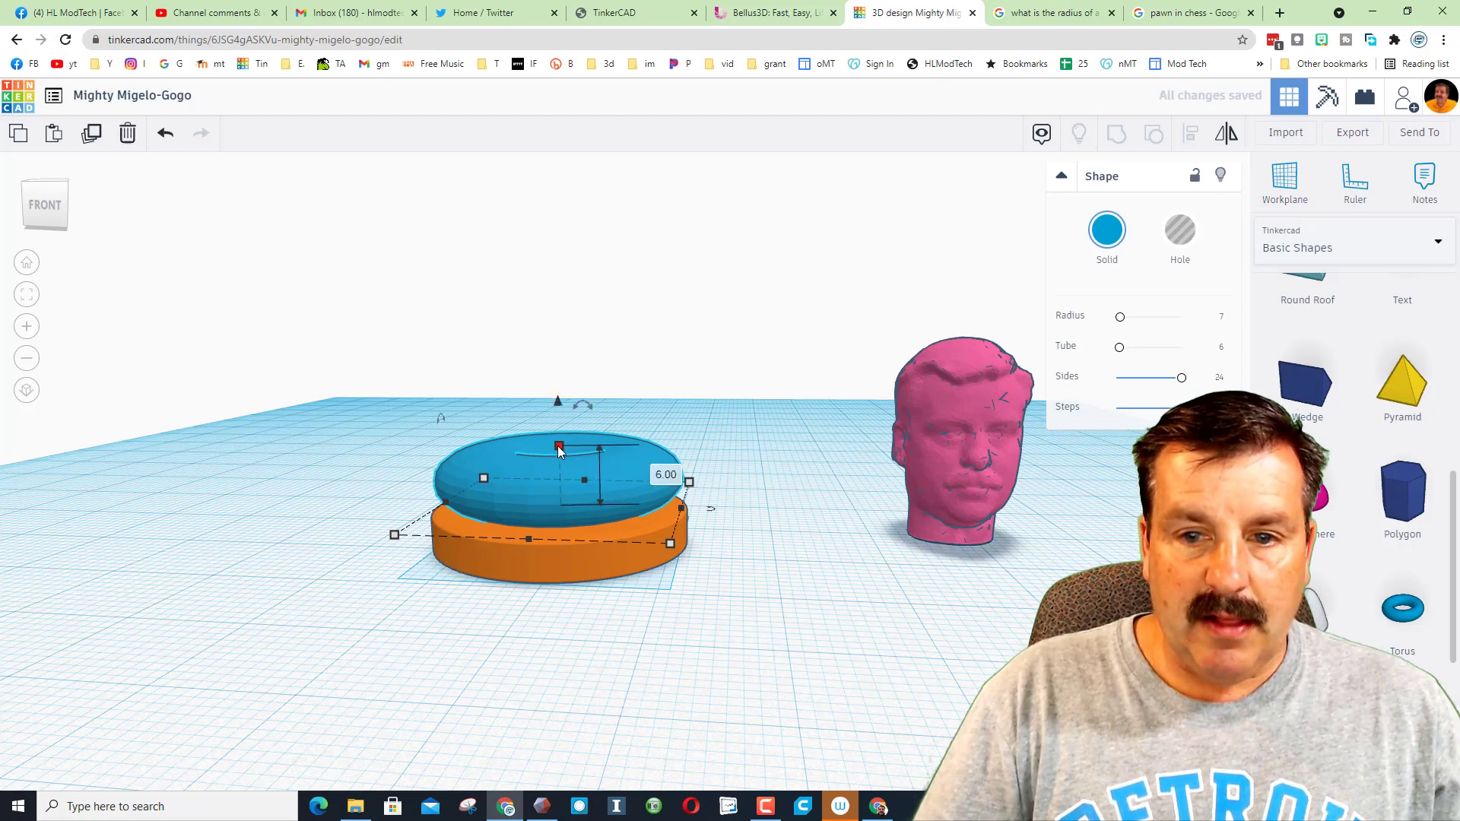
{"action": "left_click", "coordinate": [669, 475]}
{"action": "type", "text": "3"}
{"action": "key", "text": "Return"}
{"action": "right_click_drag", "start_coordinate": [525, 549], "coordinate": [495, 518]}
{"action": "left_click", "coordinate": [1187, 13]}
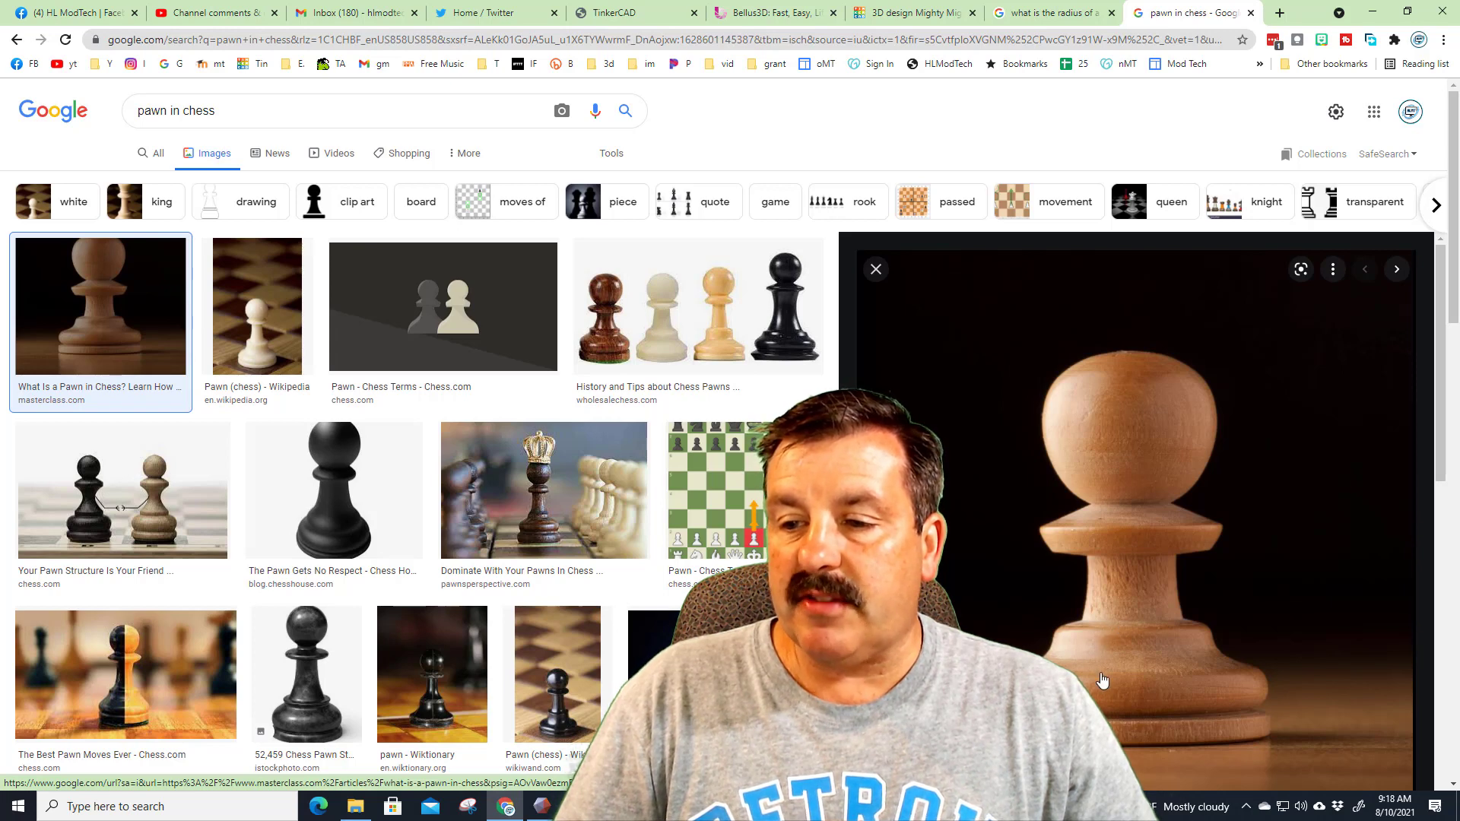
Add a paraboloid on the torus and centre-align it with the torus and disc
{"action": "left_click", "coordinate": [917, 12]}
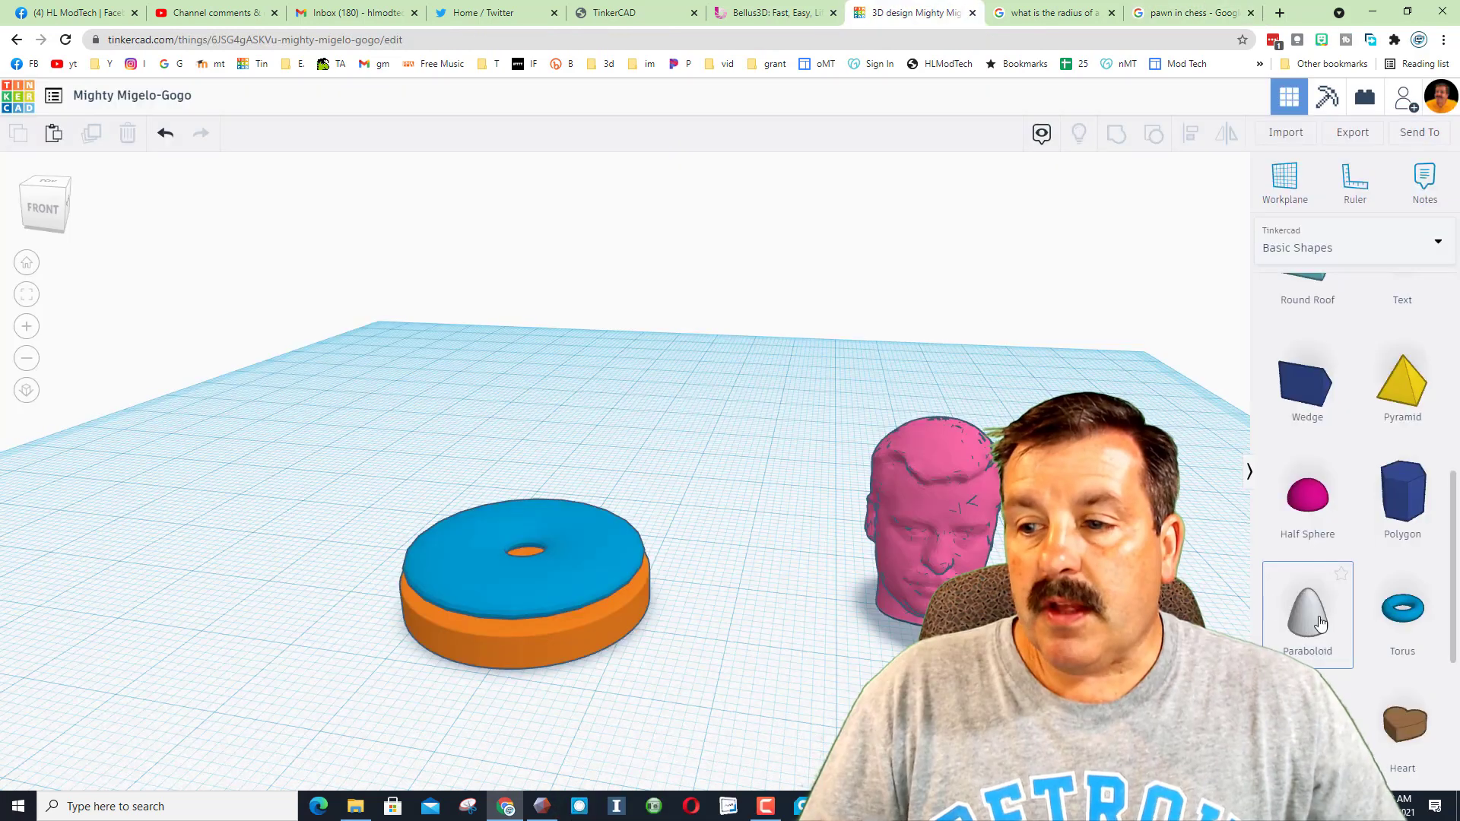
{"action": "left_click_drag", "start_coordinate": [1308, 612], "coordinate": [531, 618]}
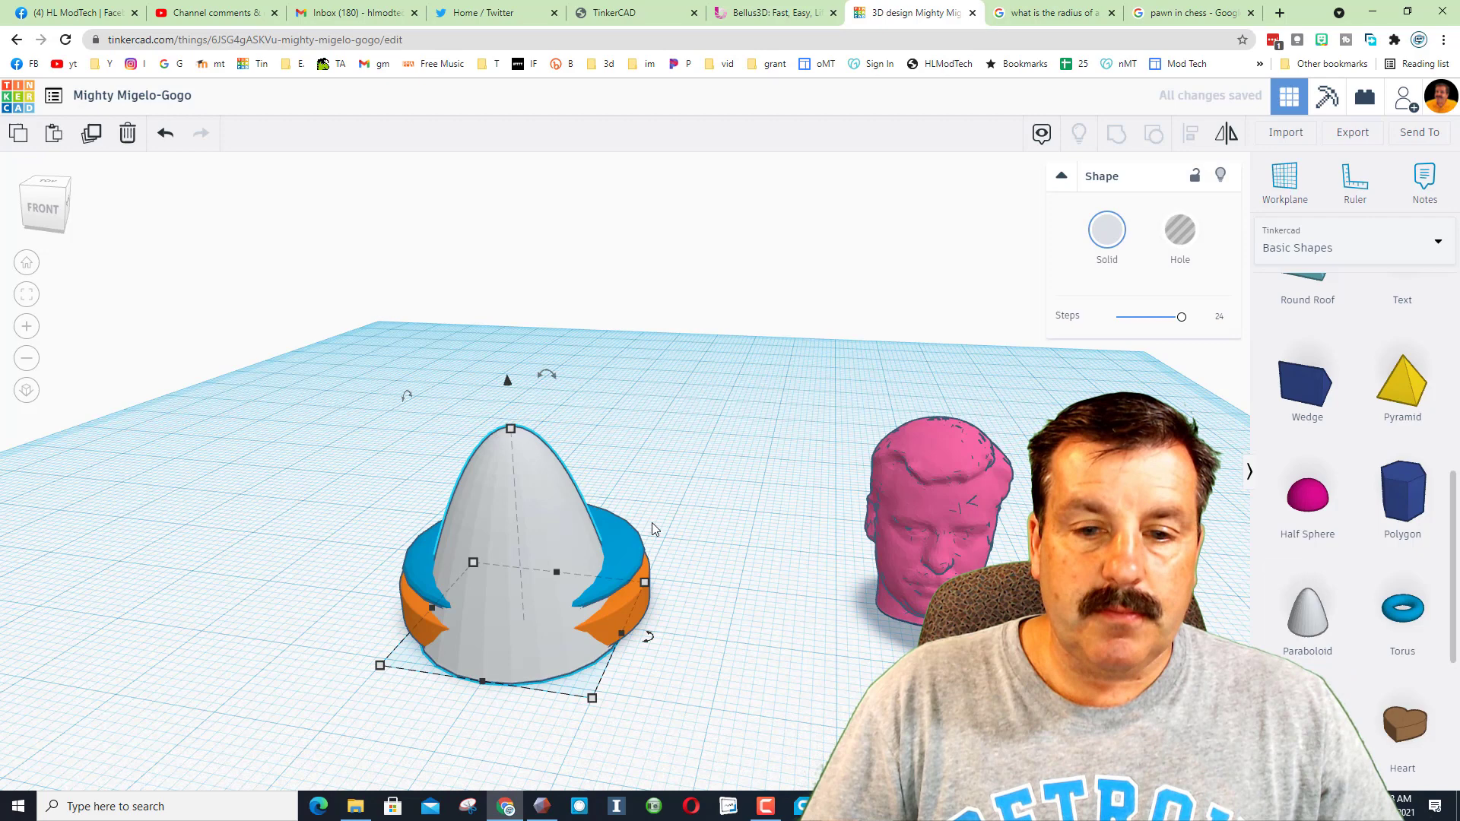
{"action": "left_click_drag", "start_coordinate": [639, 456], "coordinate": [537, 600]}
{"action": "key", "text": "l"}
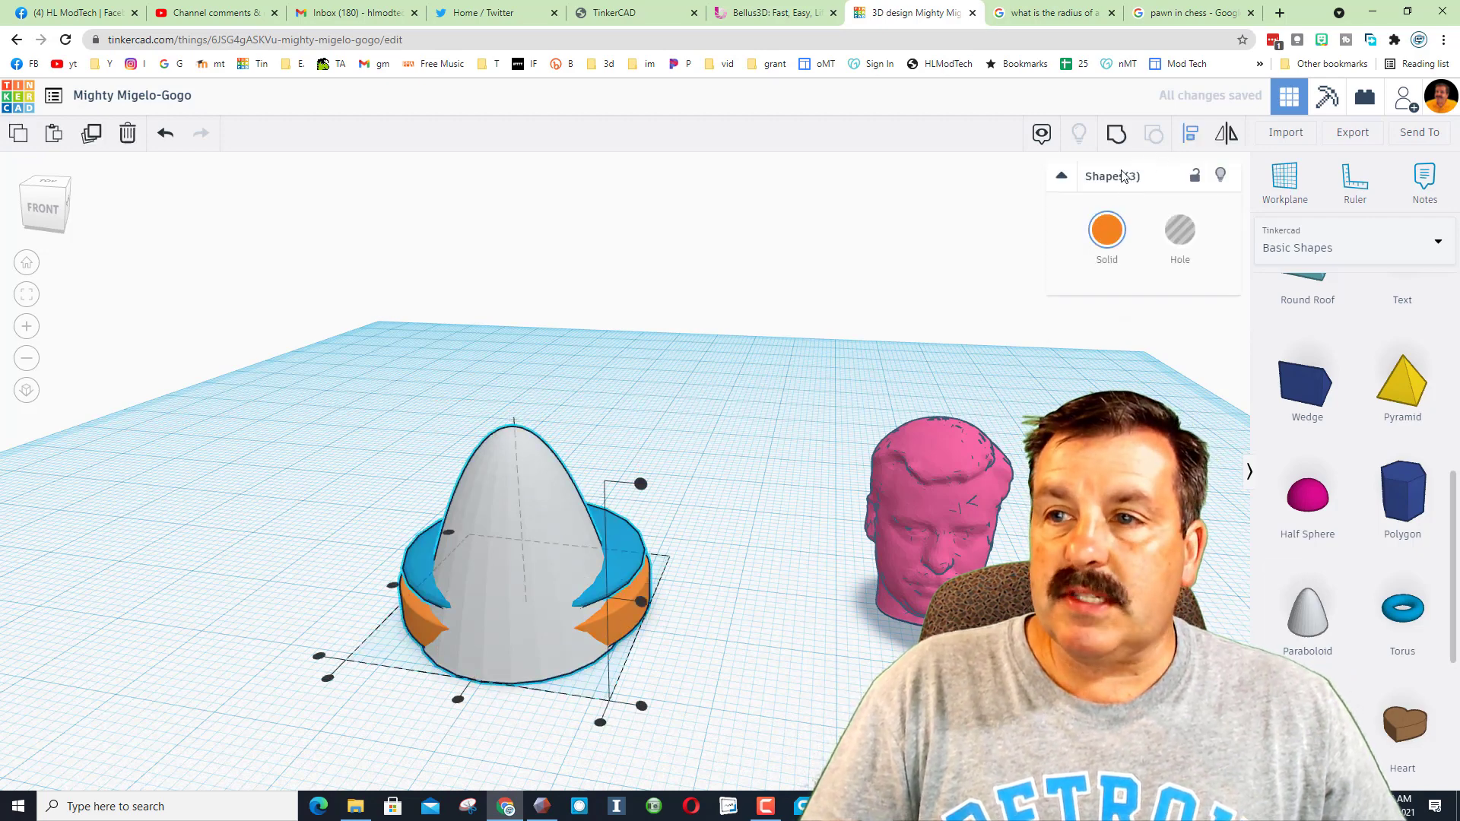
{"action": "left_click", "coordinate": [468, 699]}
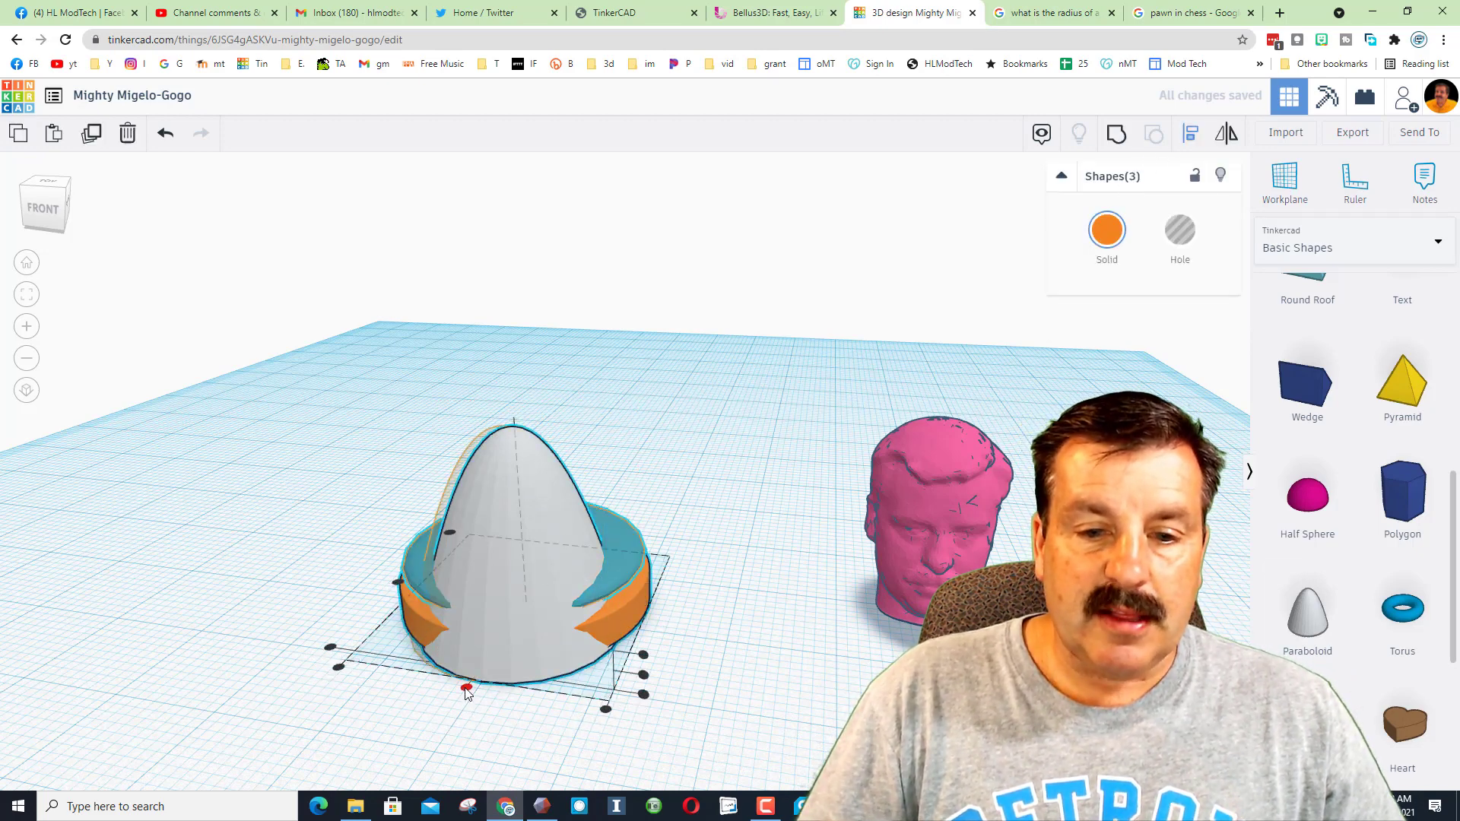
{"action": "left_click", "coordinate": [605, 525]}
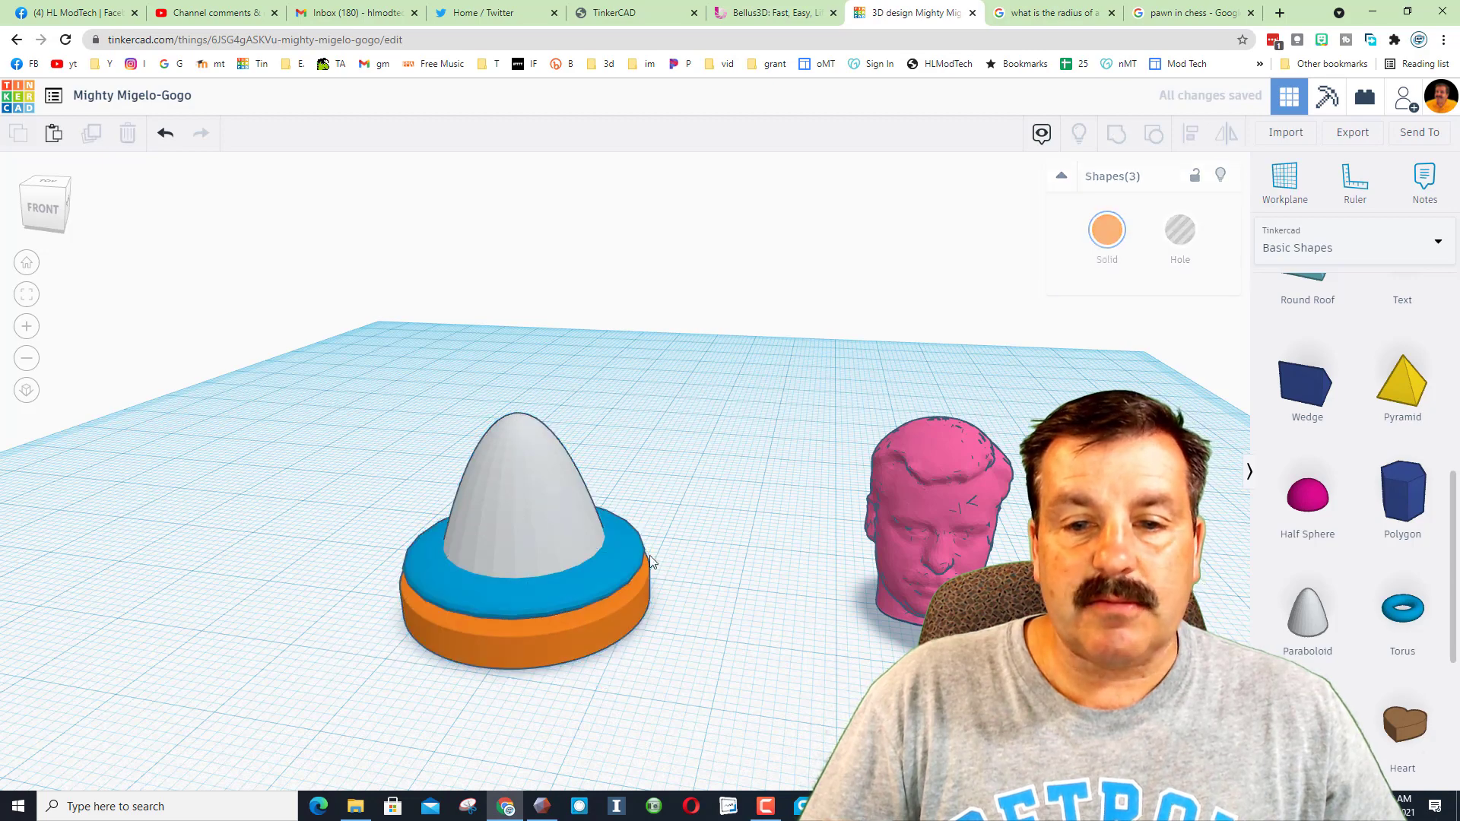
{"action": "right_click_drag", "start_coordinate": [905, 401], "coordinate": [809, 430]}
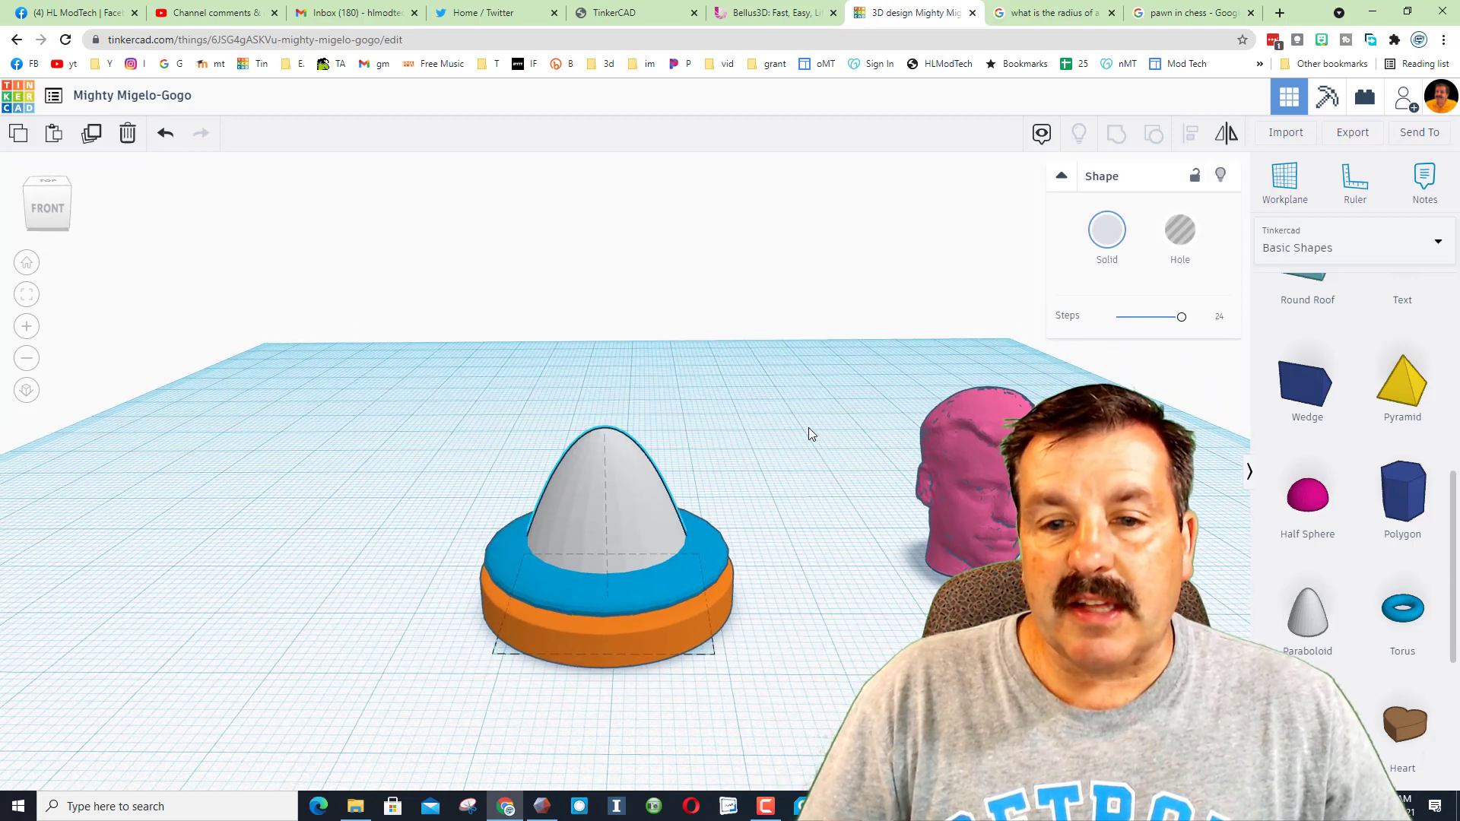
Add a 64-sided cylinder, scale it uniformly down to 9, and move it near the stack
{"action": "scroll", "coordinate": [1284, 504], "scroll_direction": "up", "scroll_amount": 10}
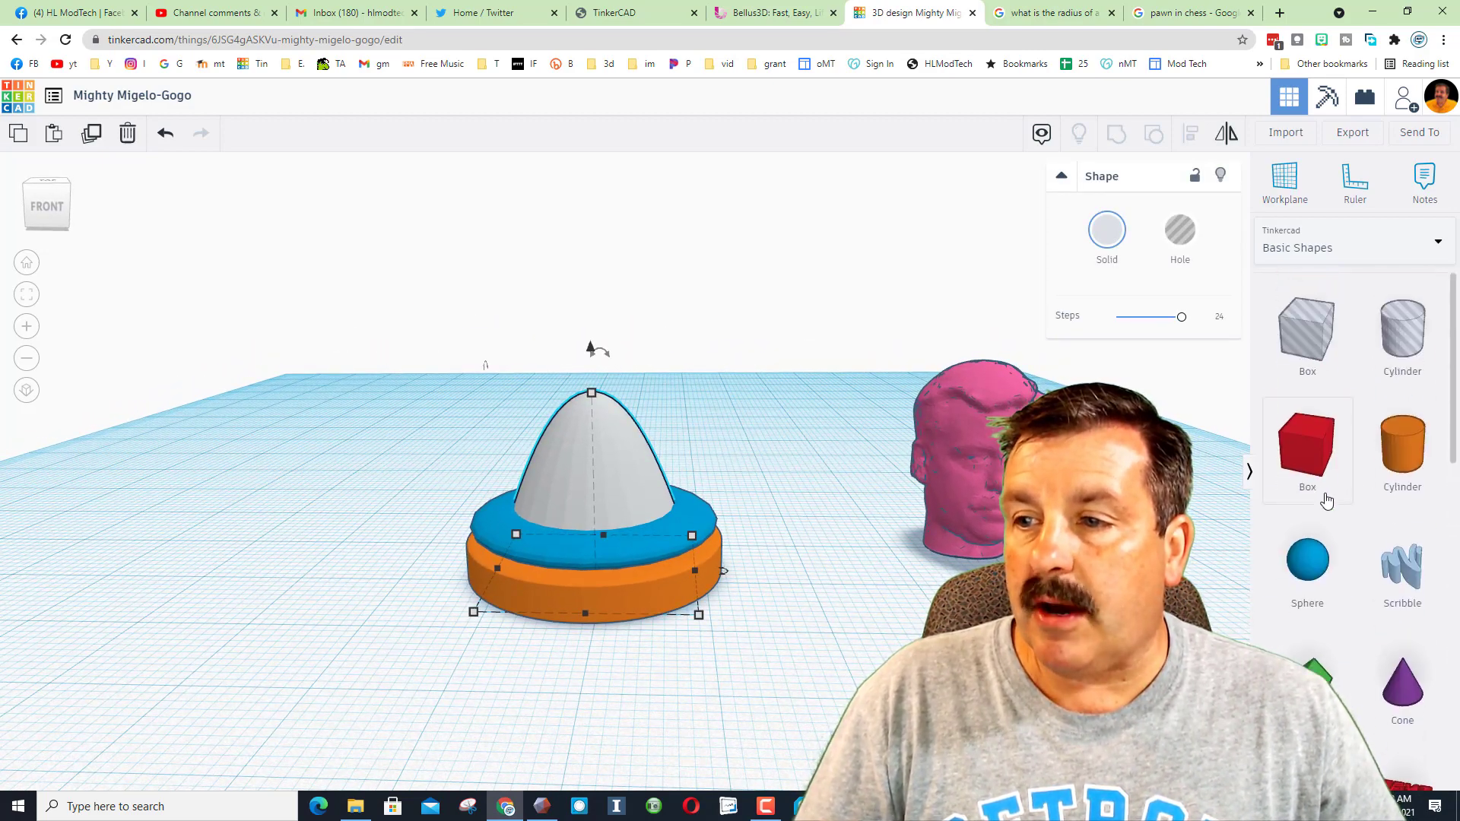
{"action": "left_click_drag", "start_coordinate": [1399, 441], "coordinate": [672, 636]}
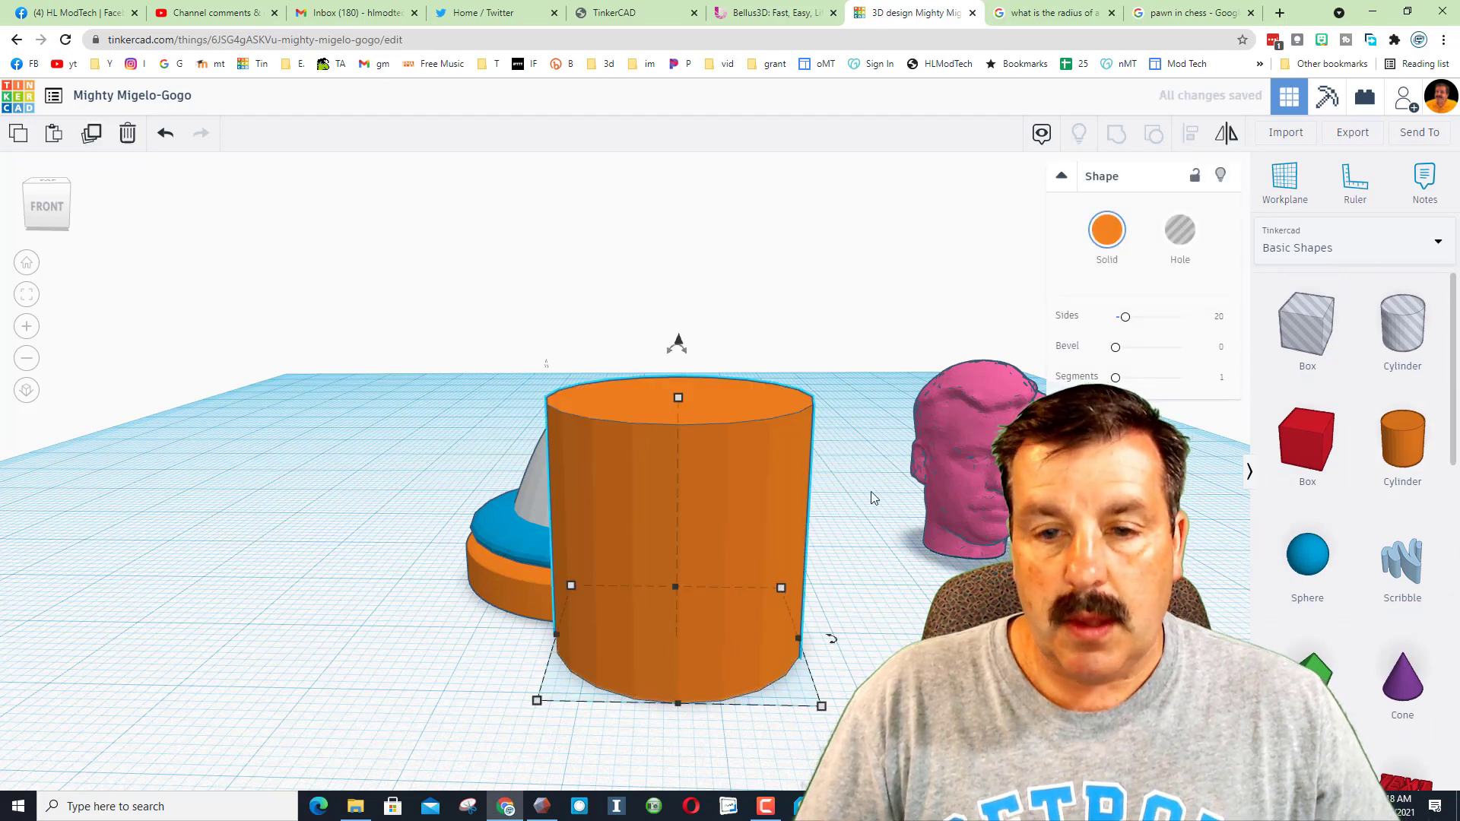
{"action": "left_click_drag", "start_coordinate": [1126, 318], "coordinate": [1181, 316]}
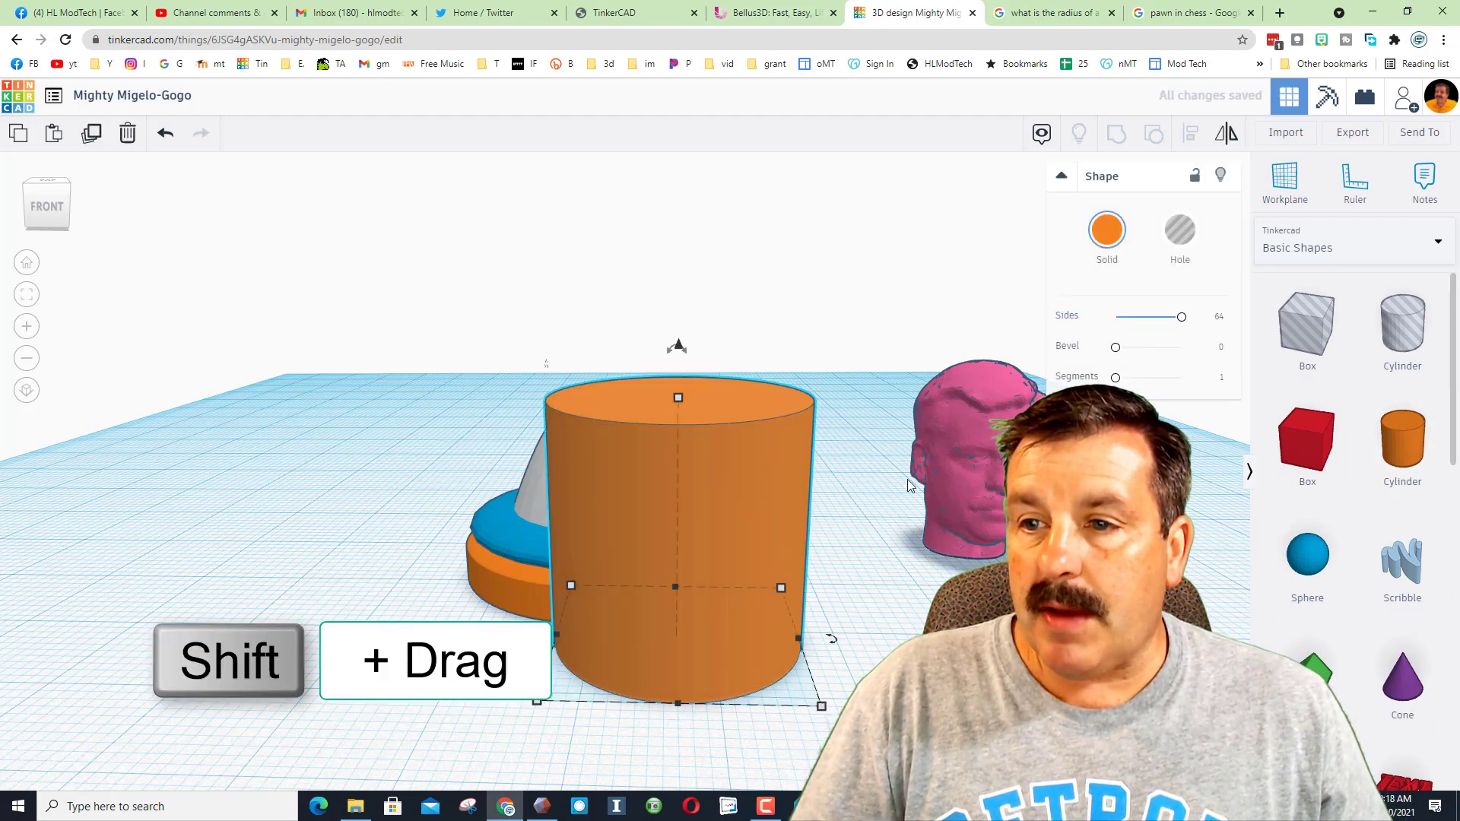
{"action": "left_click_drag", "start_coordinate": [678, 398], "coordinate": [718, 564], "text": "shift"}
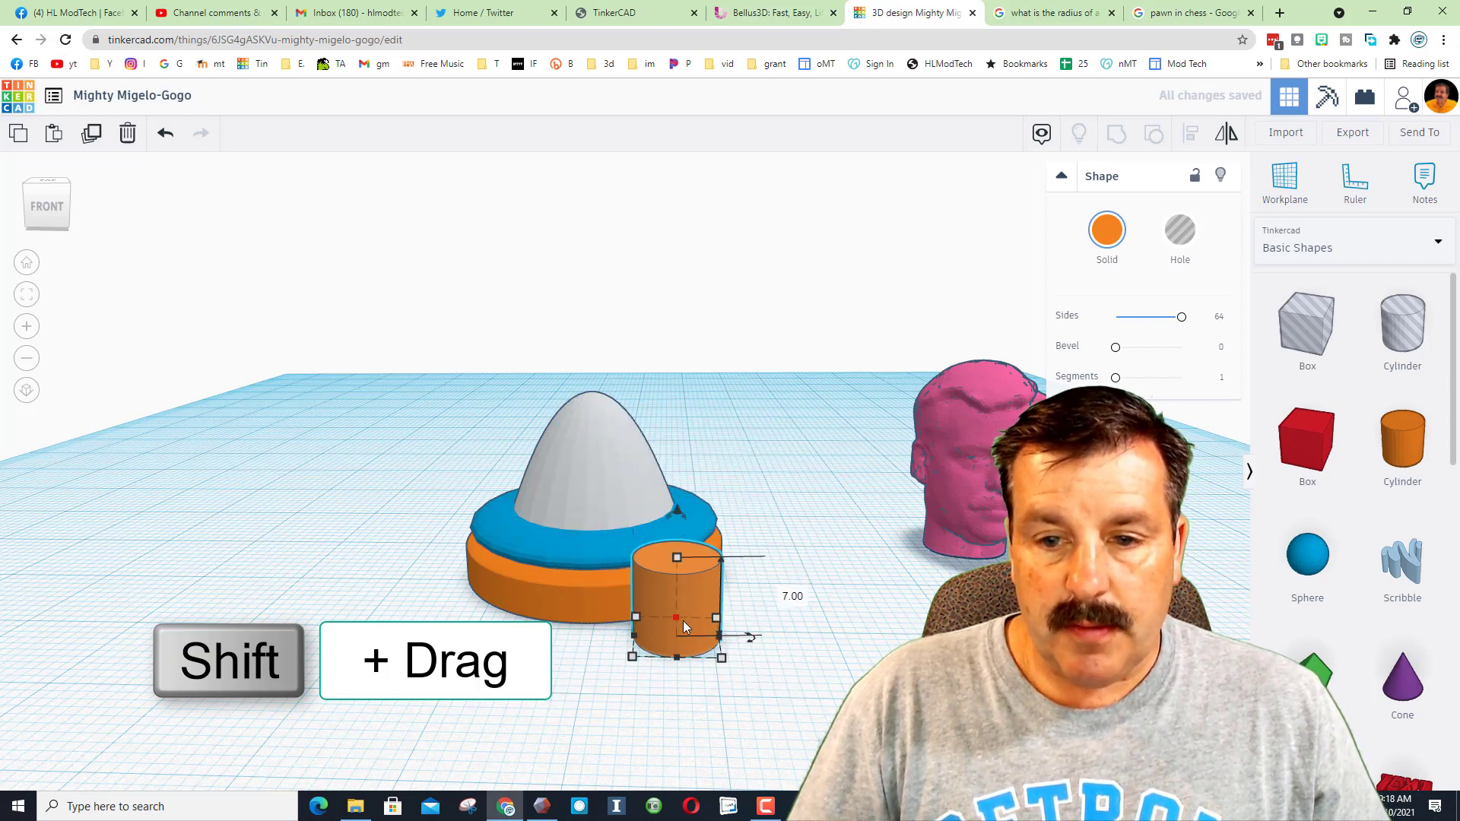
{"action": "left_click_drag", "start_coordinate": [683, 620], "coordinate": [604, 499]}
Centre all four shapes on each other and set the cylinder height to 30
{"action": "left_click_drag", "start_coordinate": [413, 403], "coordinate": [809, 689]}
{"action": "left_click", "coordinate": [1191, 133]}
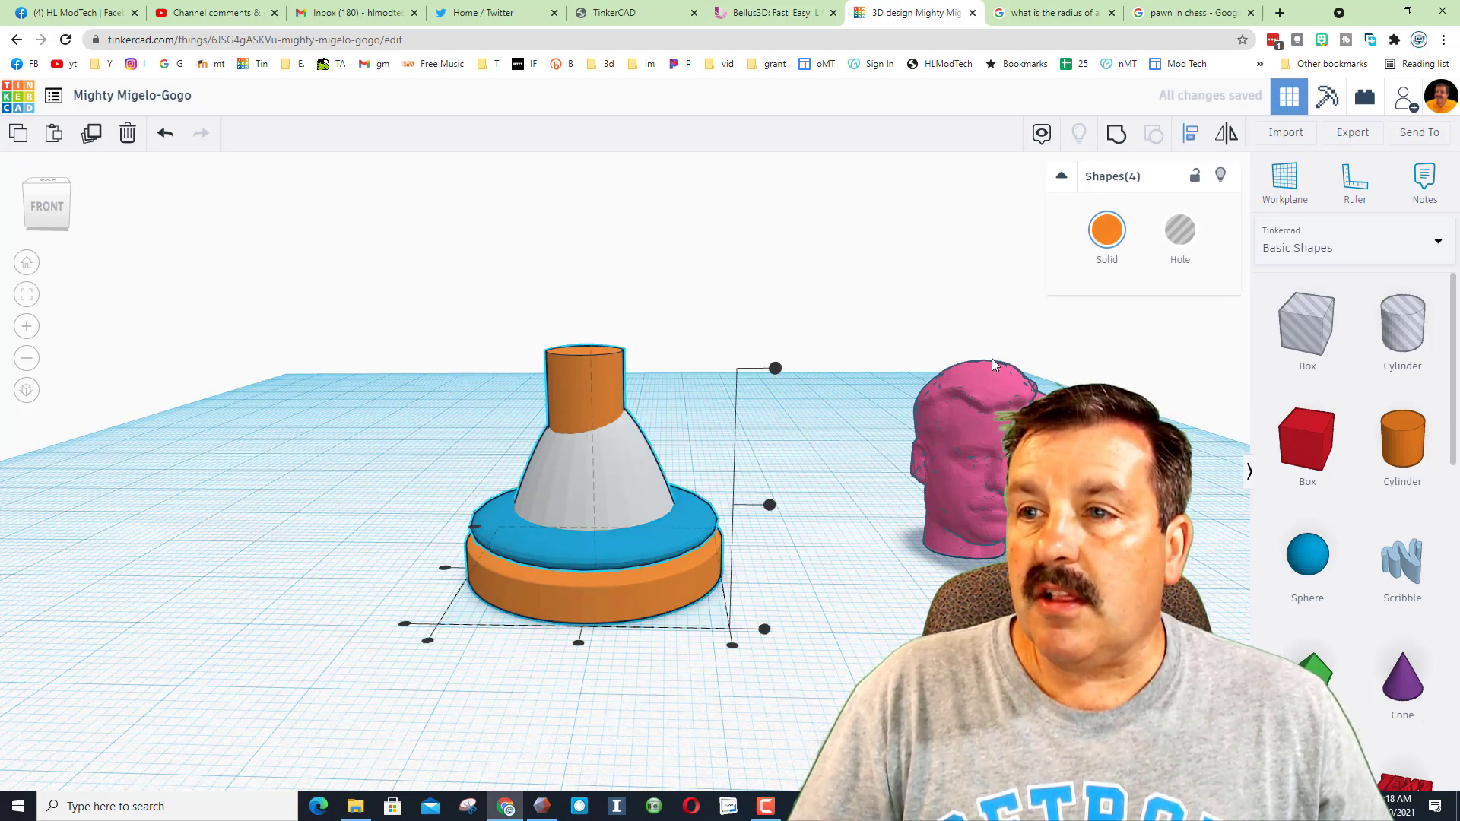
{"action": "left_click", "coordinate": [578, 641]}
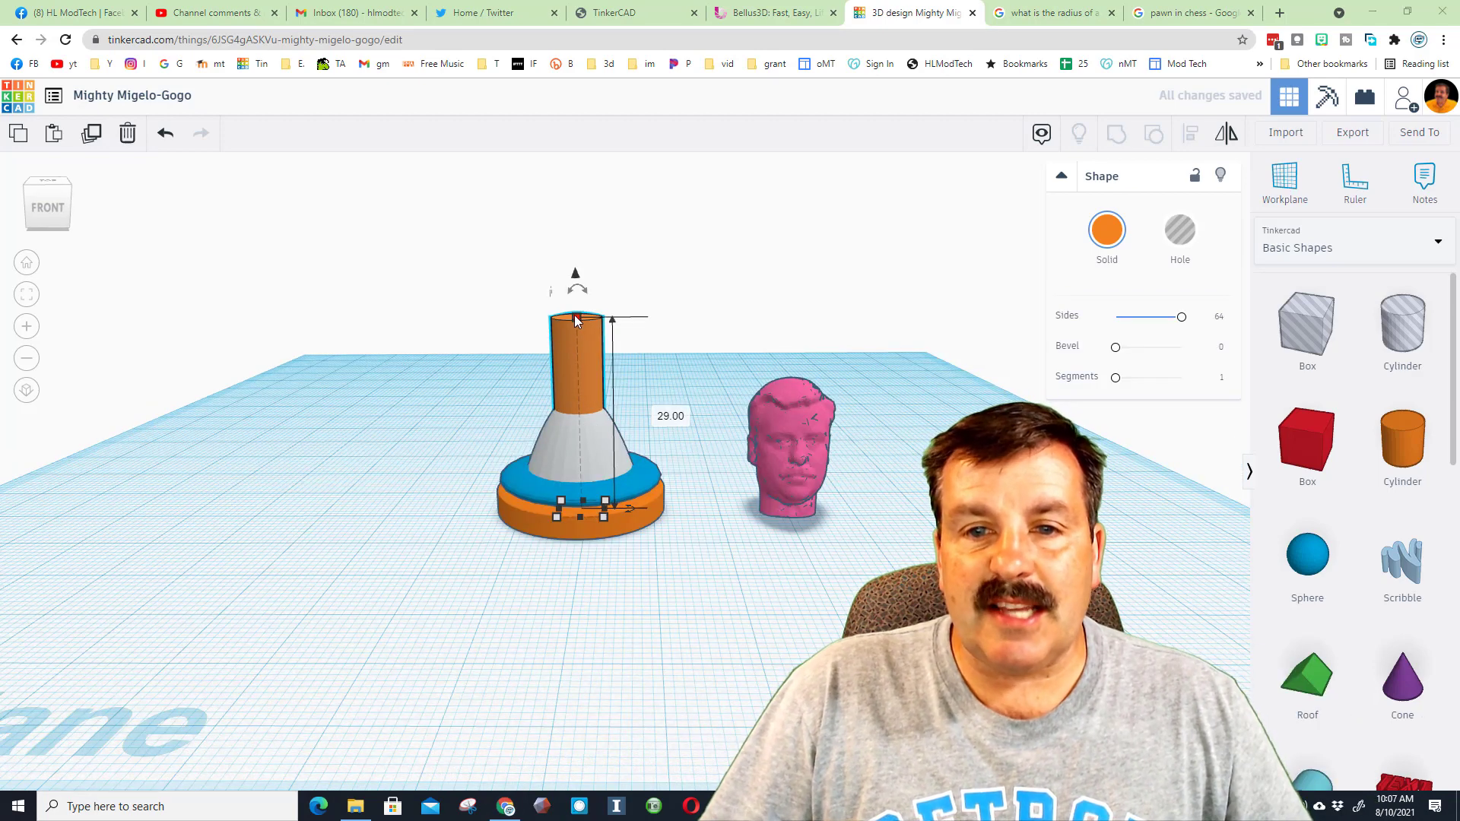
{"action": "left_click", "coordinate": [668, 415]}
{"action": "type", "text": "30"}
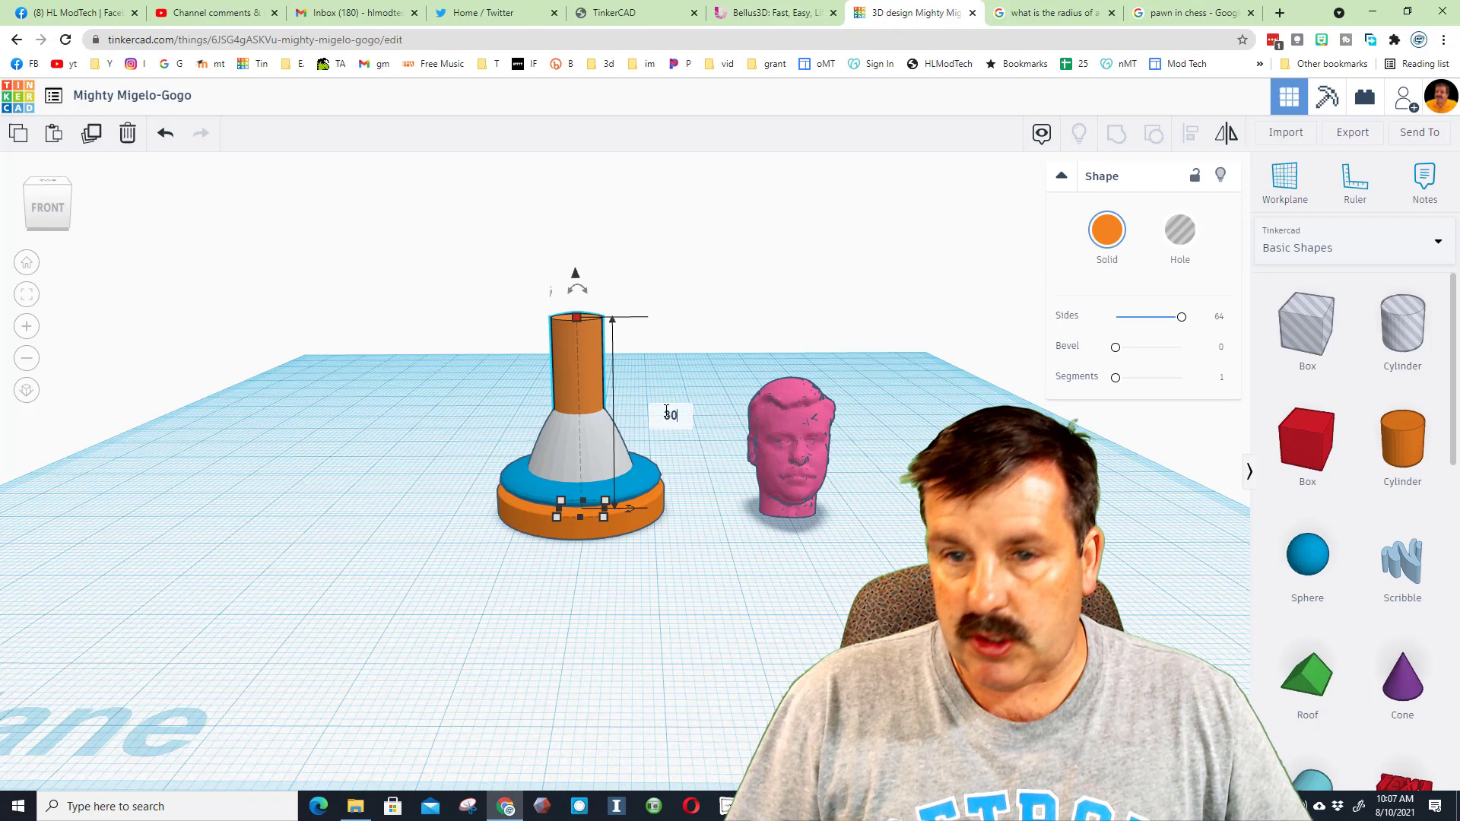
{"action": "key", "text": "Return"}
{"action": "right_click_drag", "start_coordinate": [558, 414], "coordinate": [613, 395]}
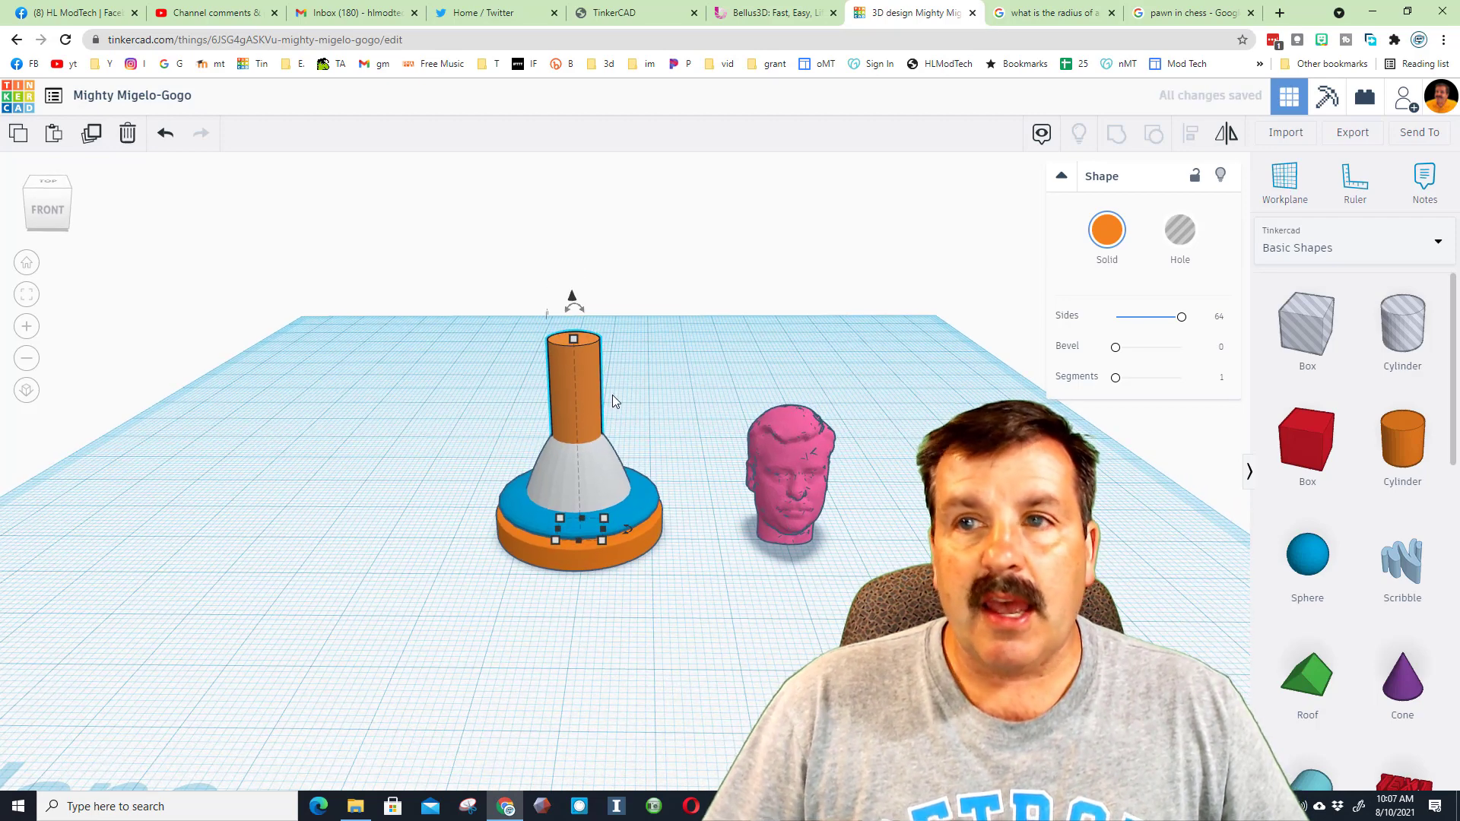
{"action": "left_click", "coordinate": [1175, 13]}
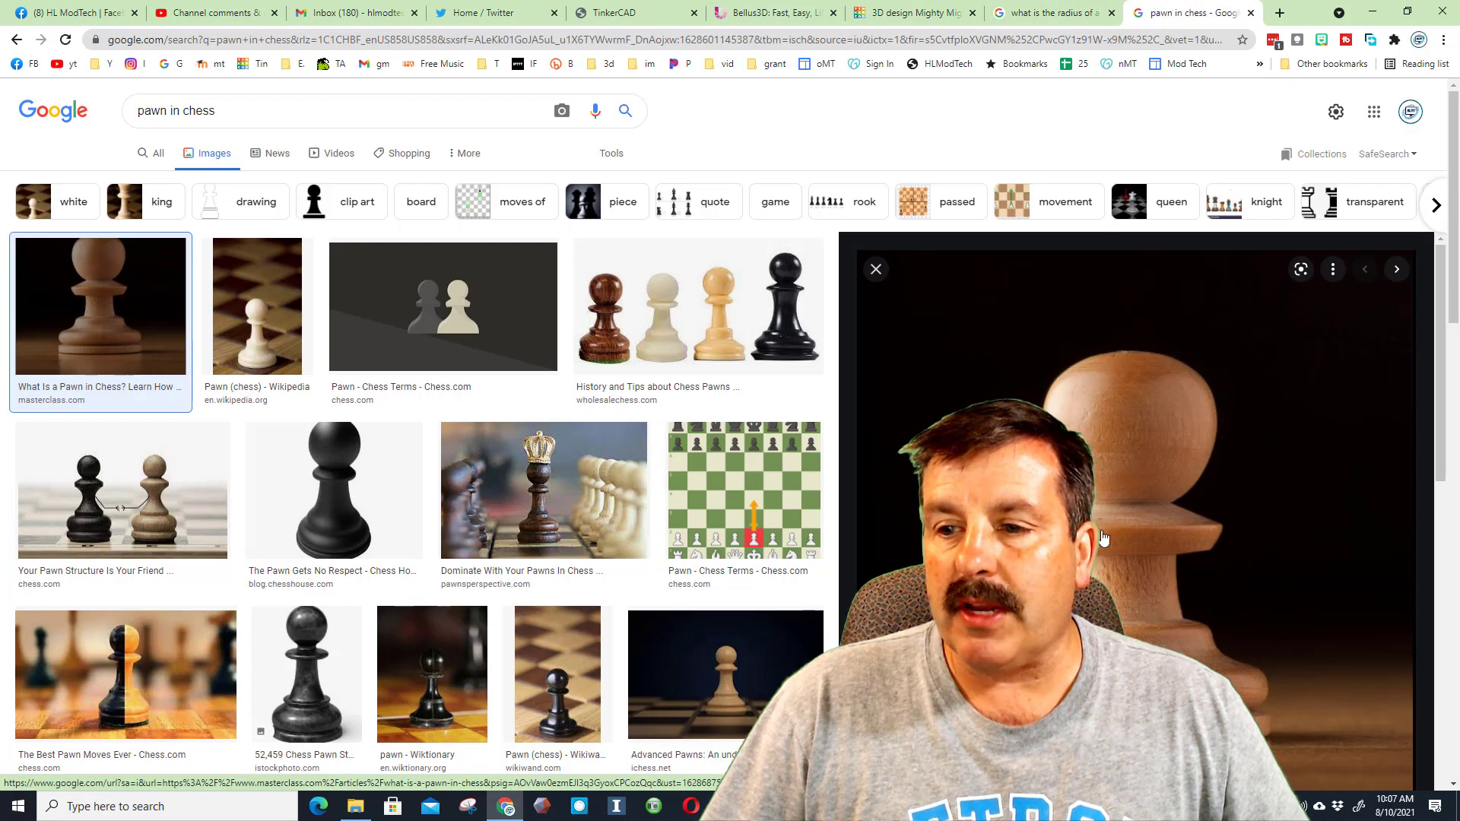
On a workplane atop the cylinder, add a 64-sided cone: base radius 6, top radius 8, height 2
{"action": "left_click", "coordinate": [916, 13]}
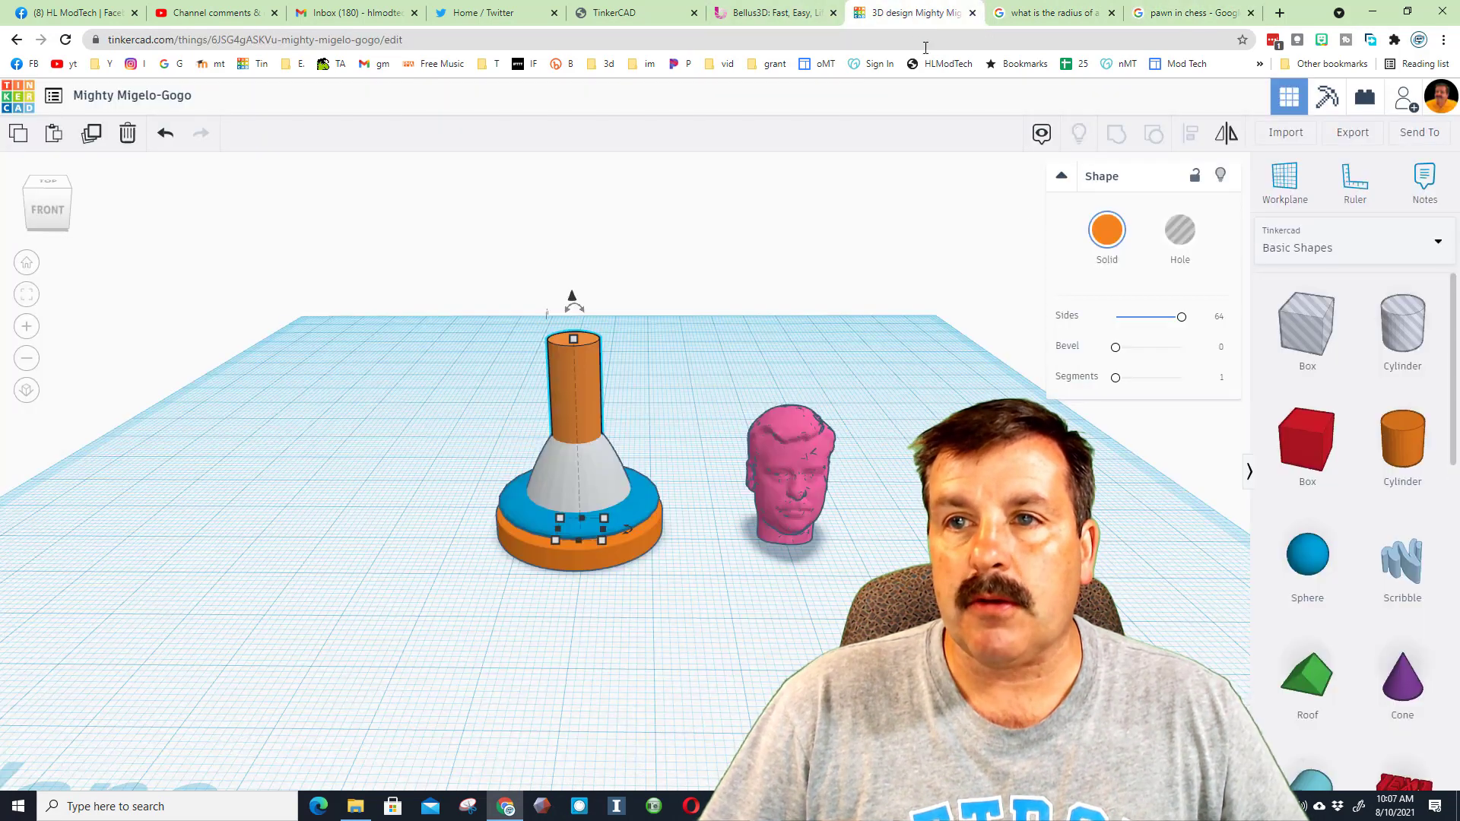
{"action": "left_click", "coordinate": [1285, 181]}
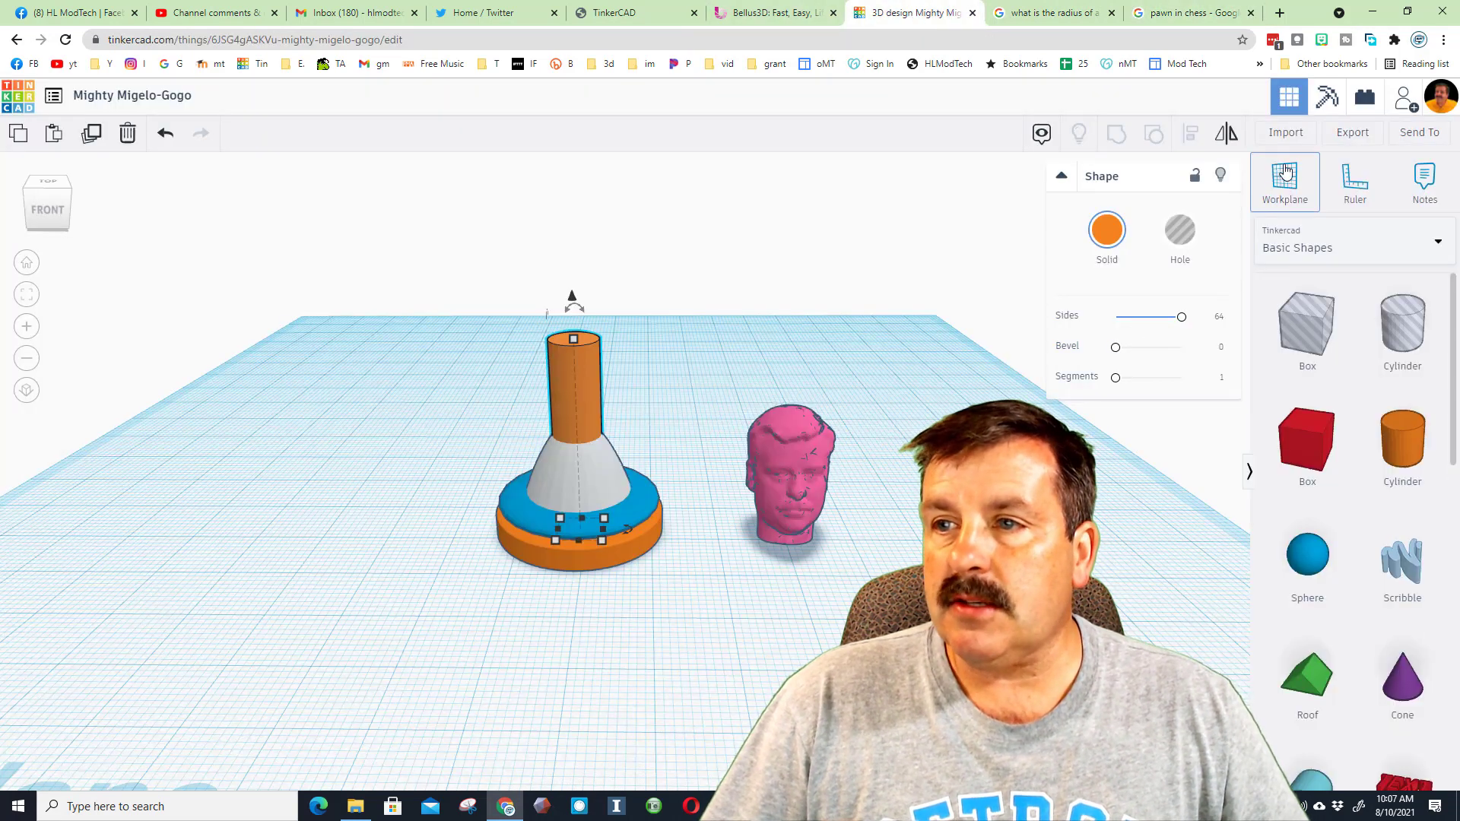
{"action": "left_click", "coordinate": [576, 340]}
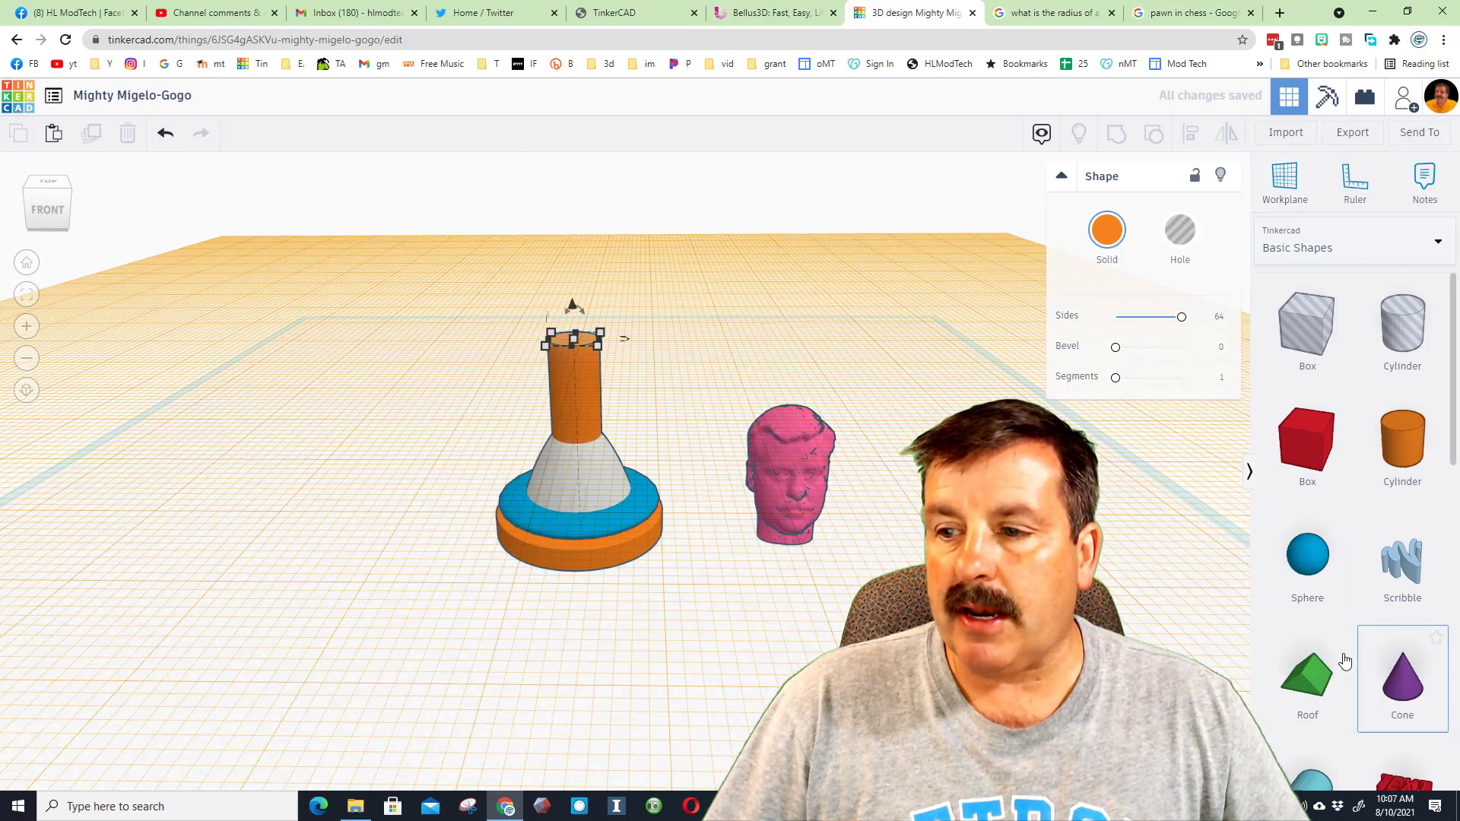
{"action": "left_click_drag", "start_coordinate": [1403, 681], "coordinate": [575, 337]}
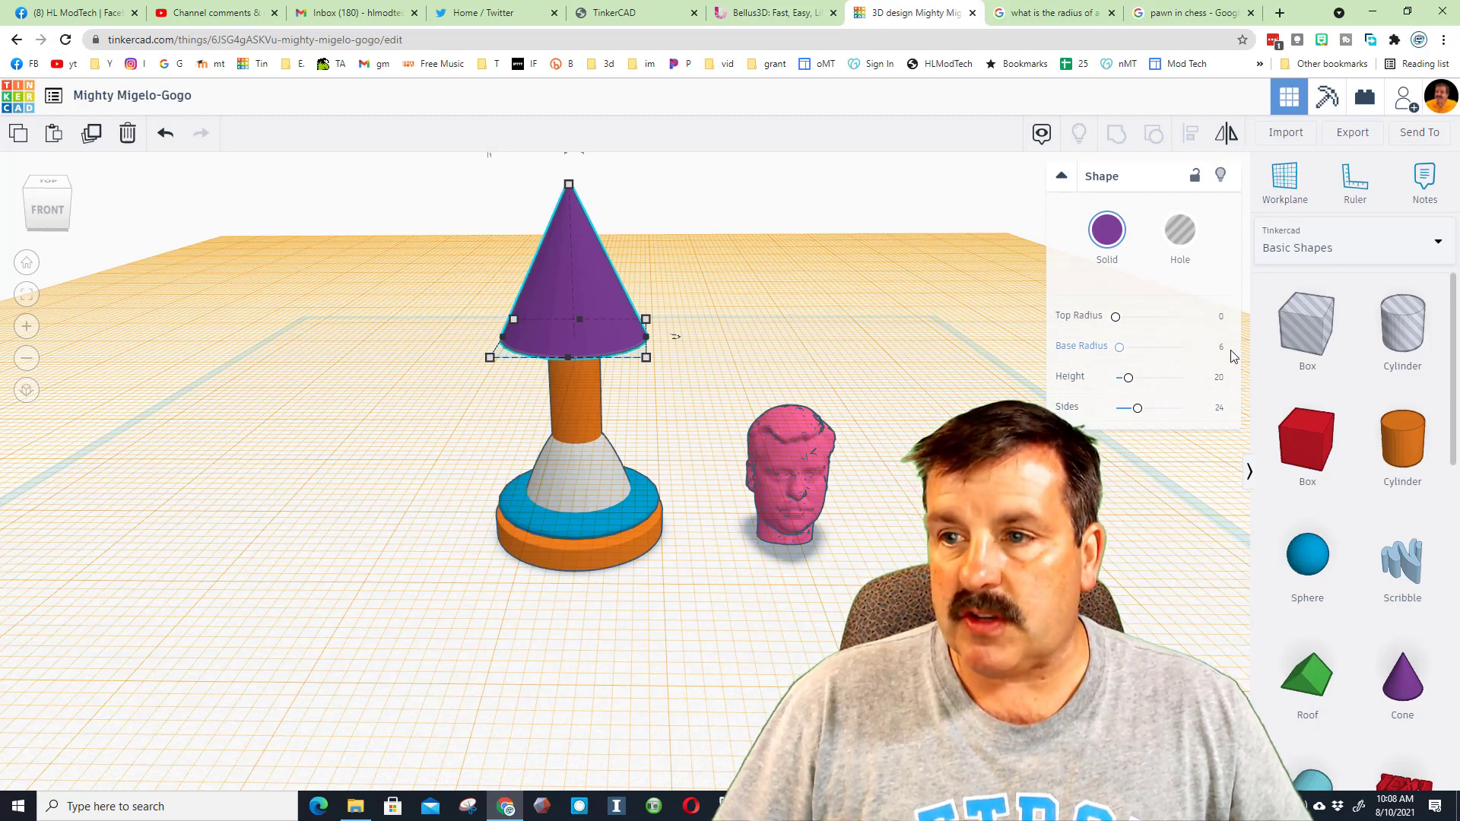
{"action": "key", "text": "Return"}
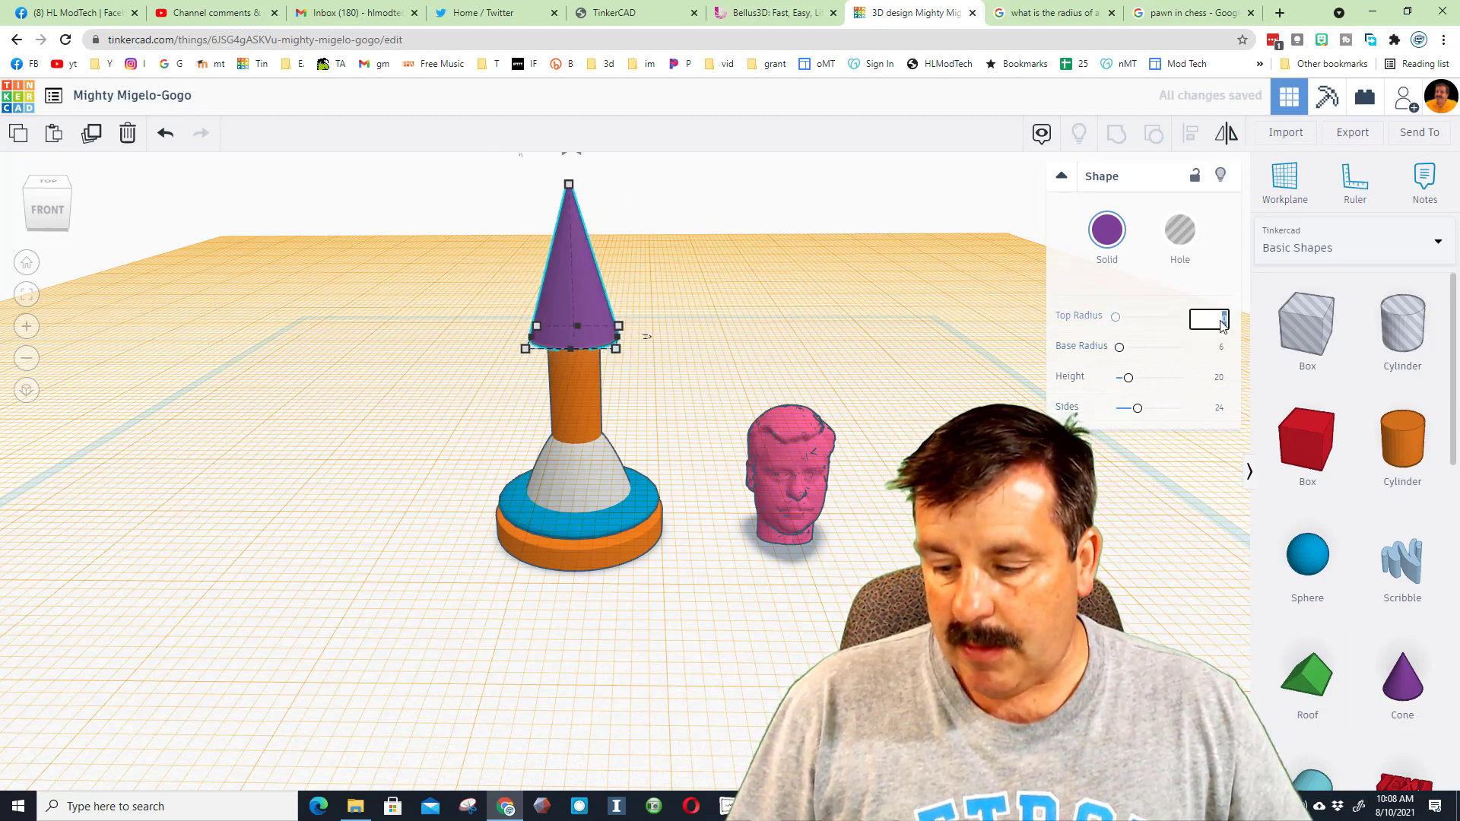
{"action": "key", "text": "Return"}
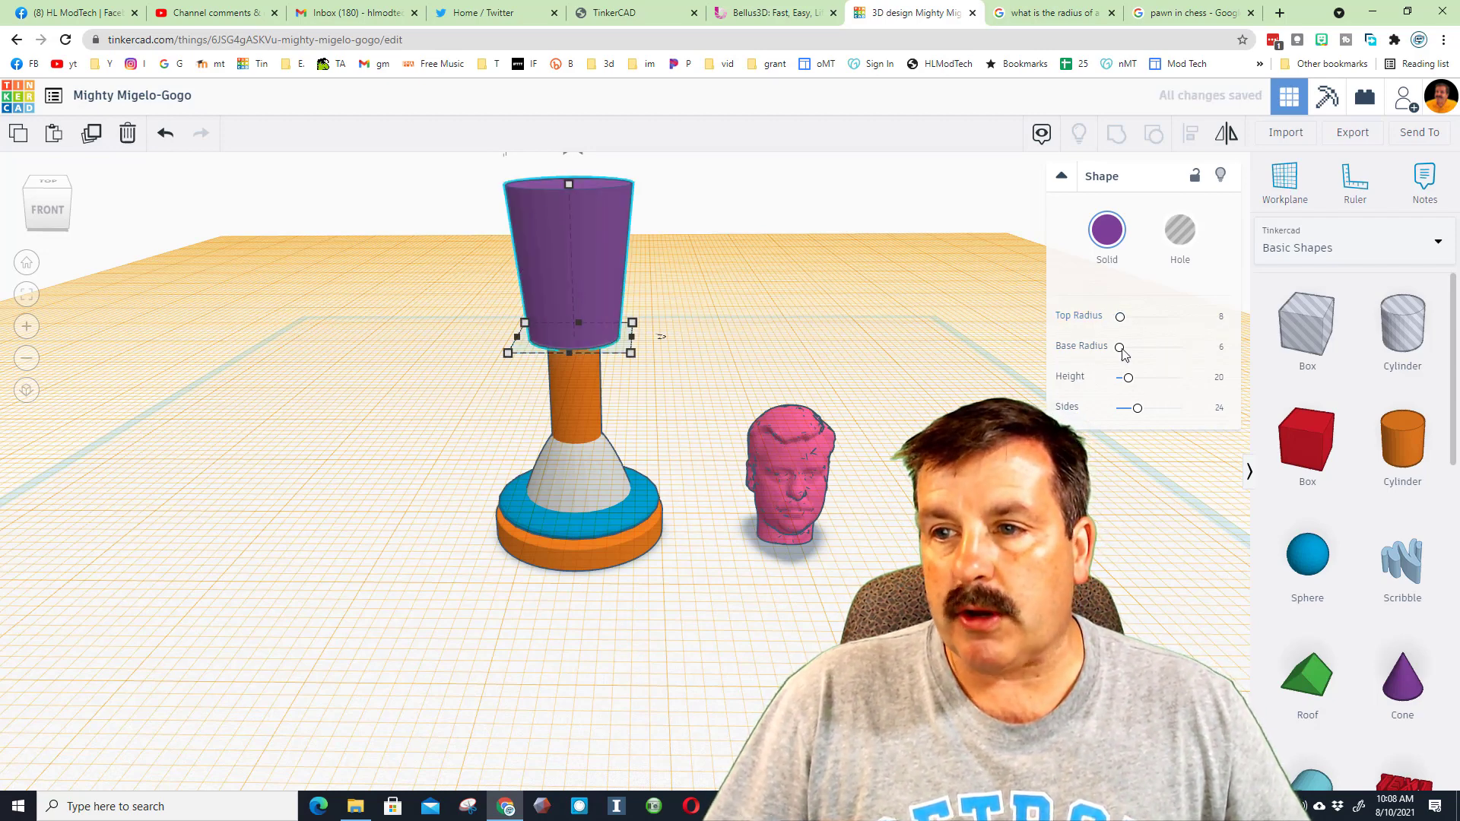
{"action": "left_click_drag", "start_coordinate": [1141, 413], "coordinate": [1182, 409]}
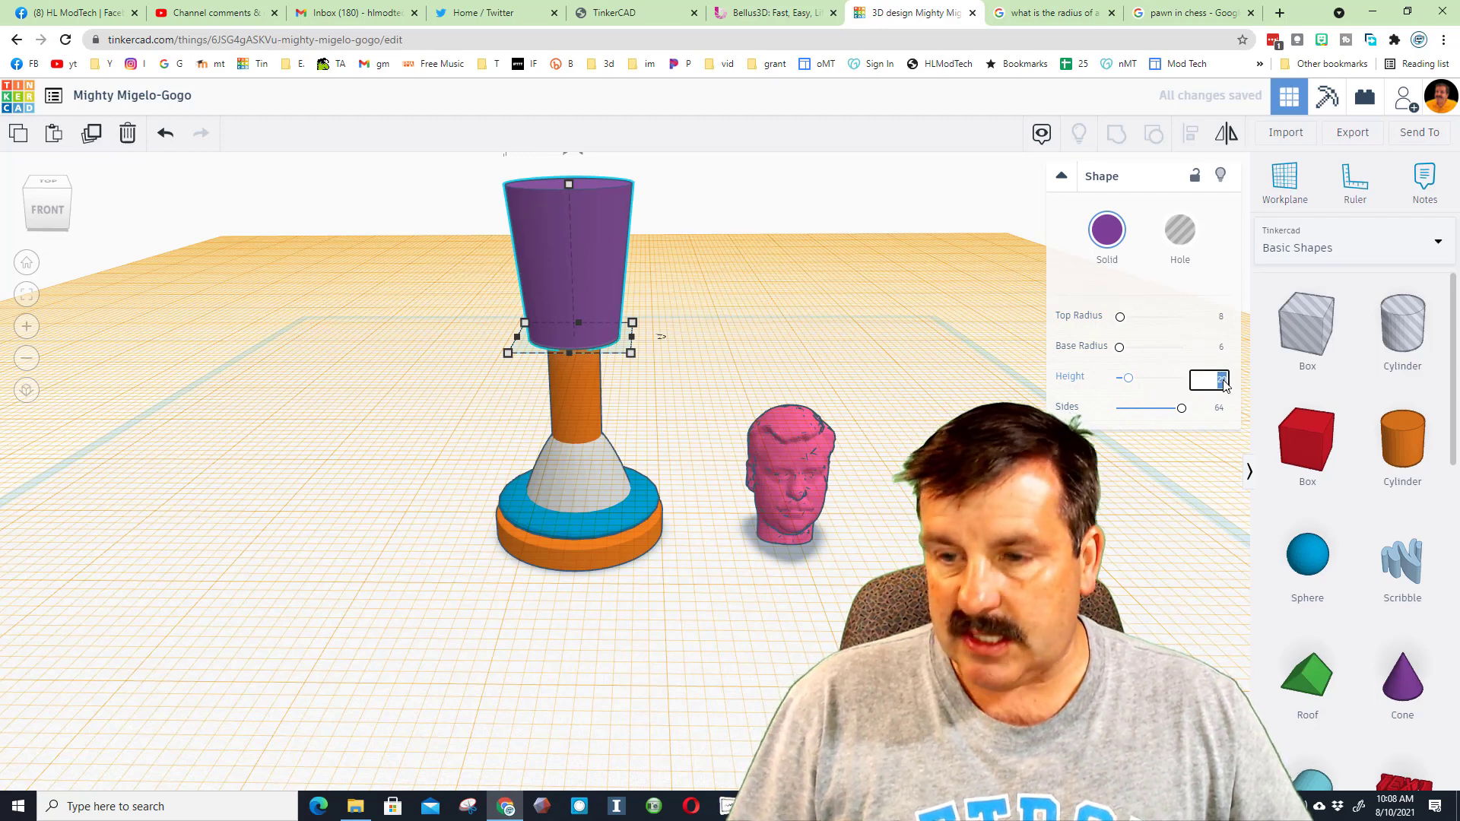
{"action": "key", "text": "Return"}
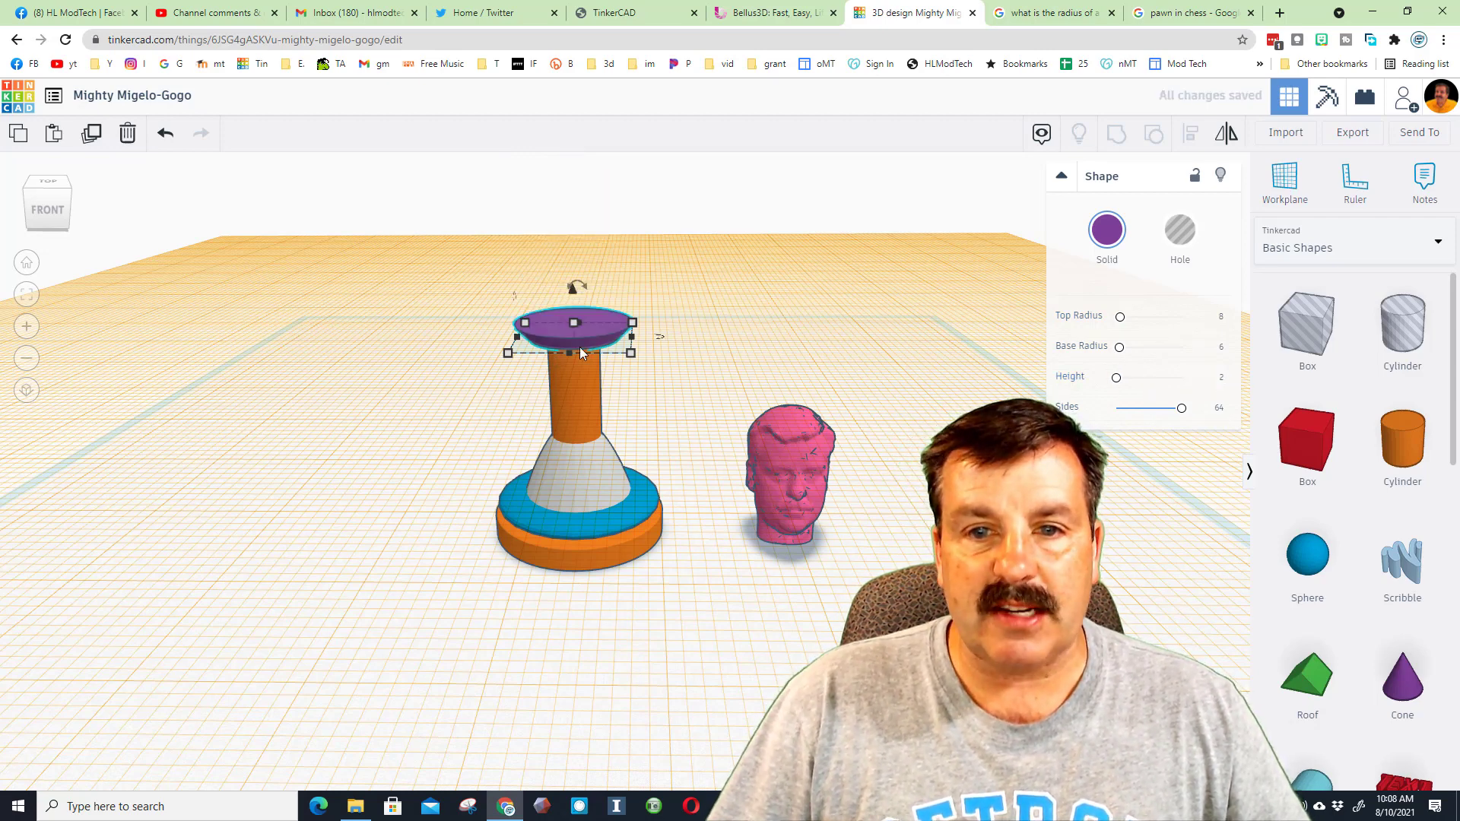
{"action": "left_click", "coordinate": [1186, 13]}
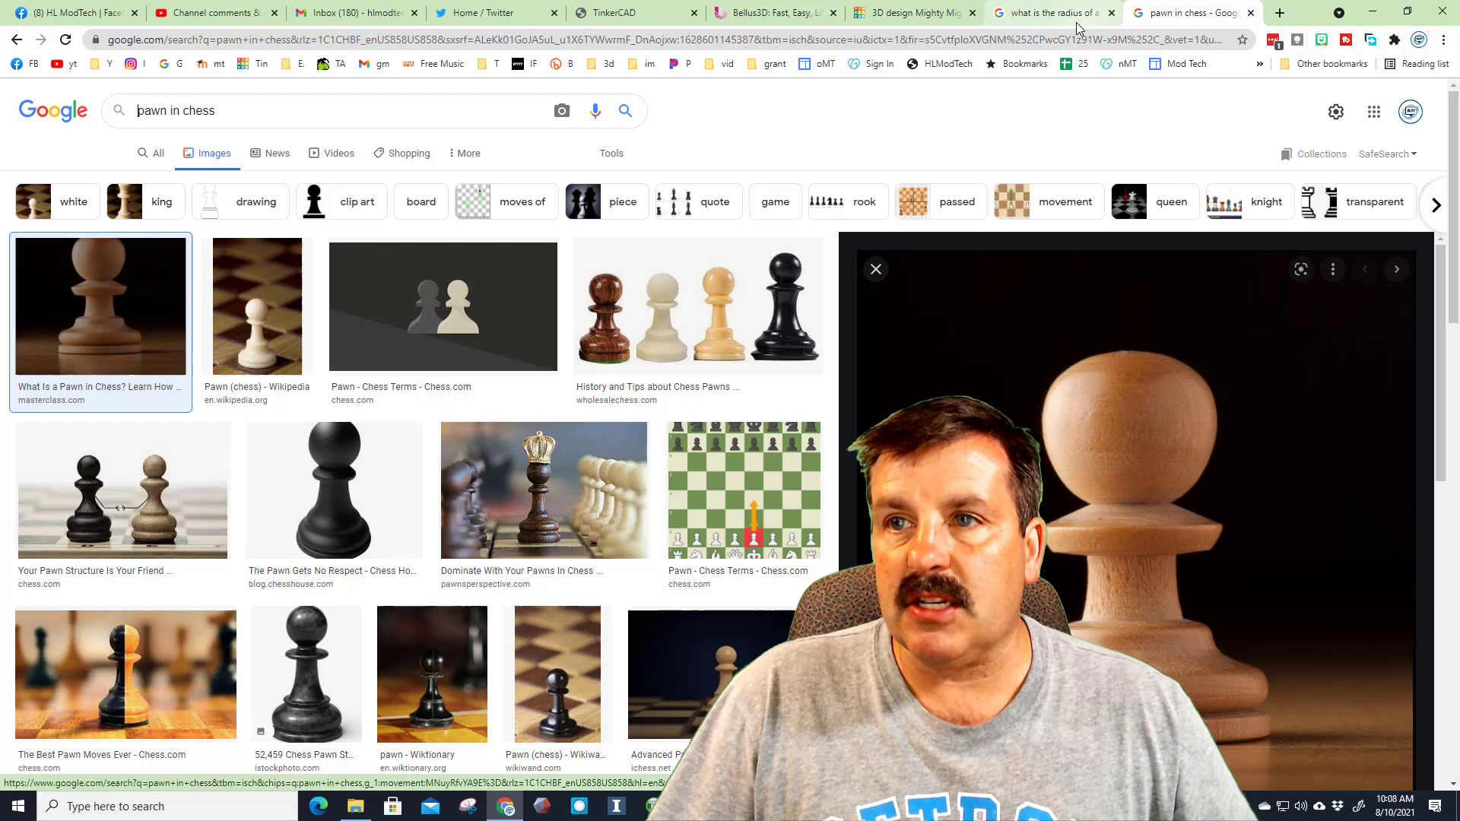
Duplicate the purple disc, drop it onto the original, and set top radius 4, height 3
{"action": "left_click", "coordinate": [922, 16]}
{"action": "key", "text": "ctrl+d"}
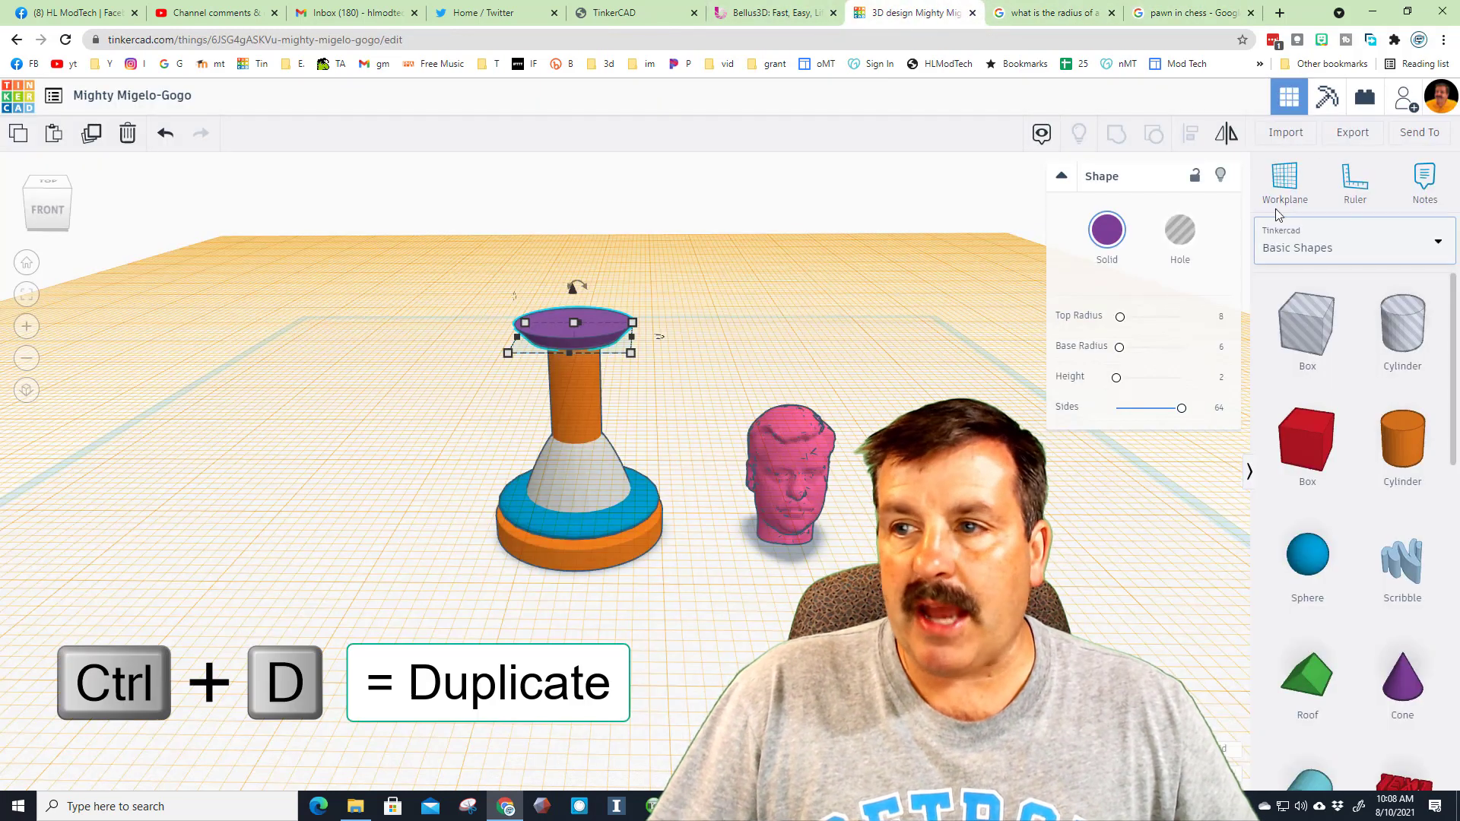
{"action": "left_click_drag", "start_coordinate": [561, 321], "coordinate": [559, 324]}
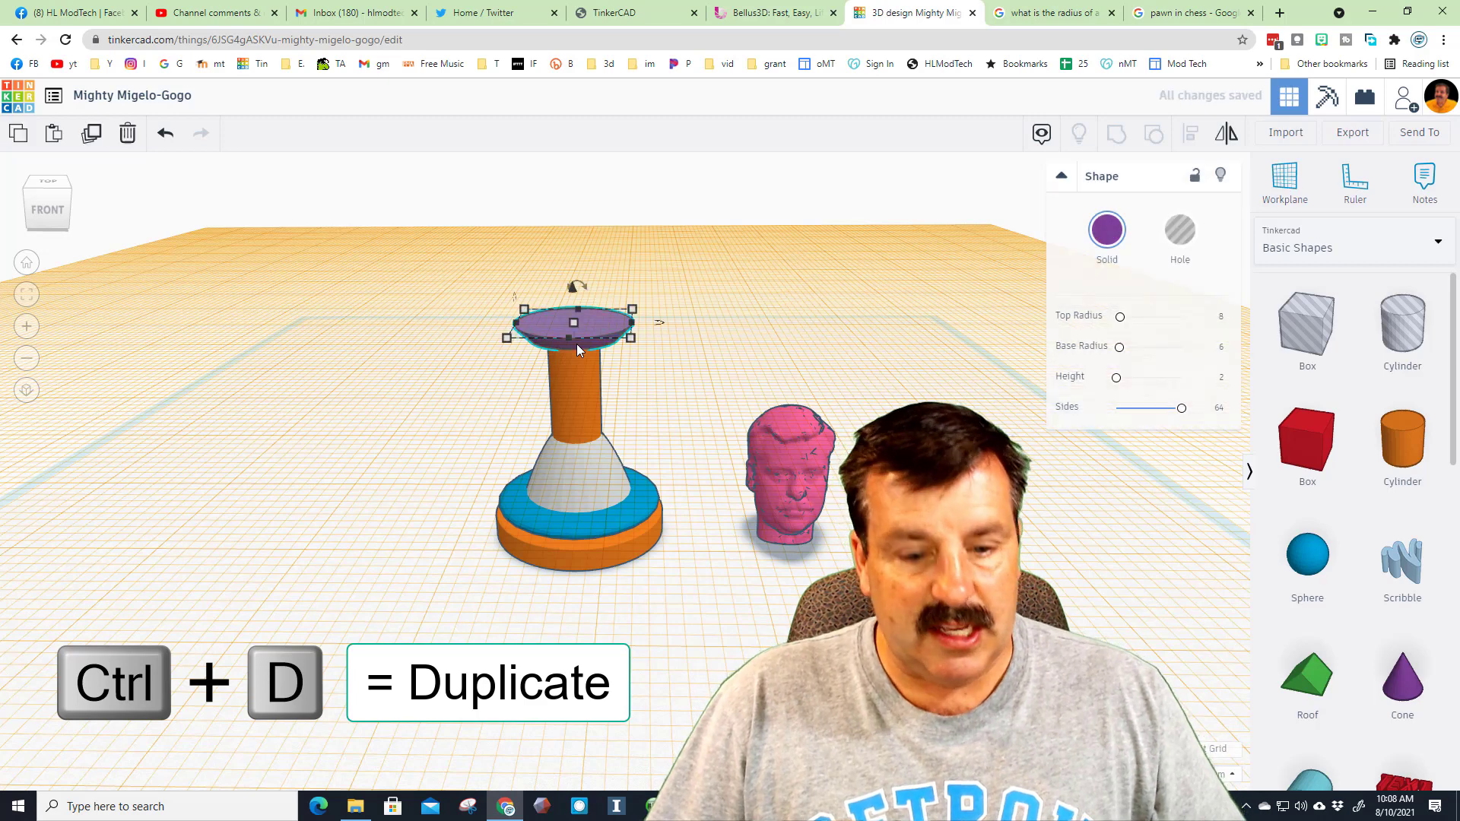
{"action": "key", "text": "d"}
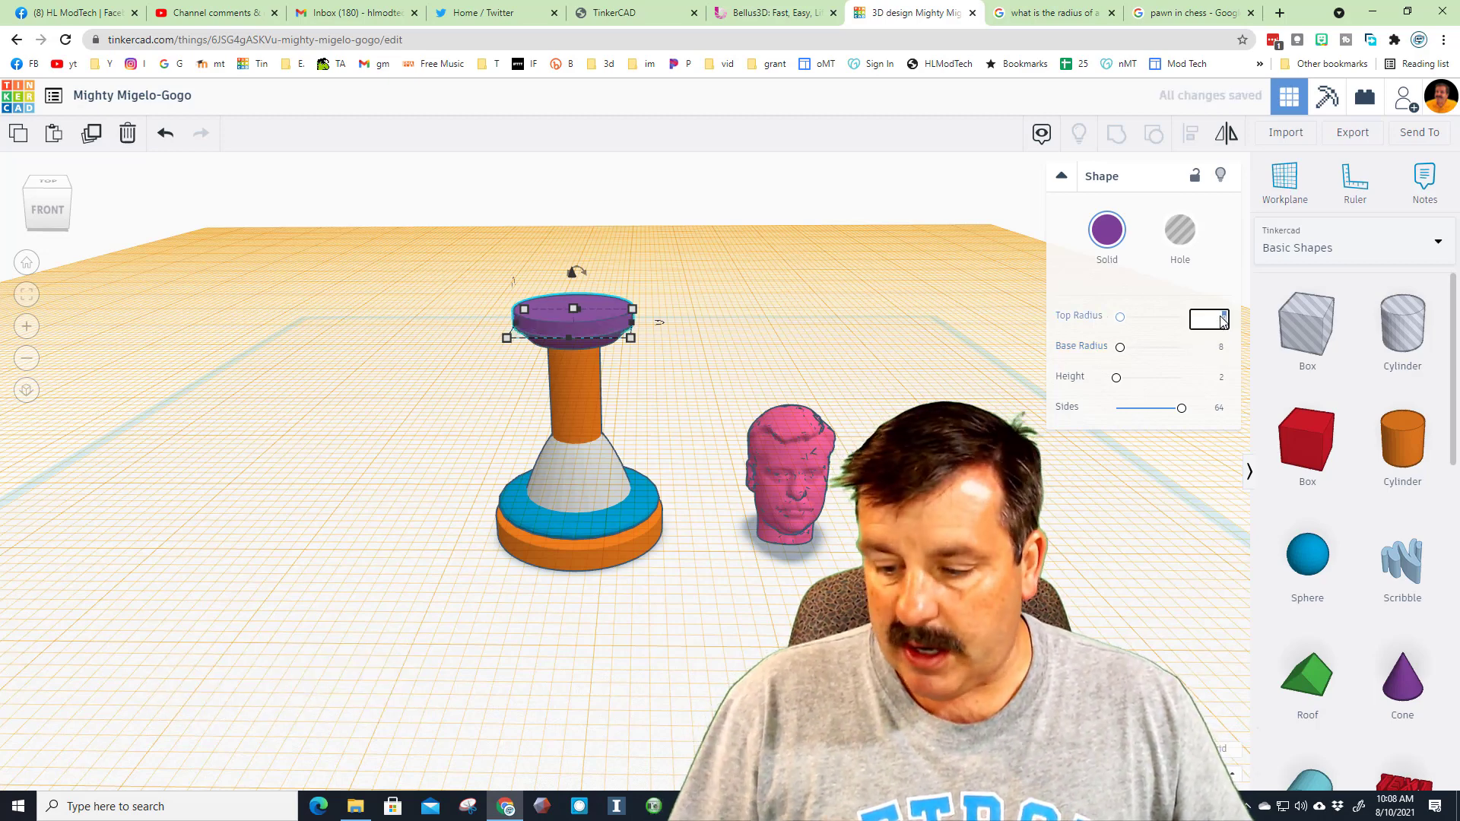
{"action": "type", "text": "4"}
{"action": "key", "text": "Return"}
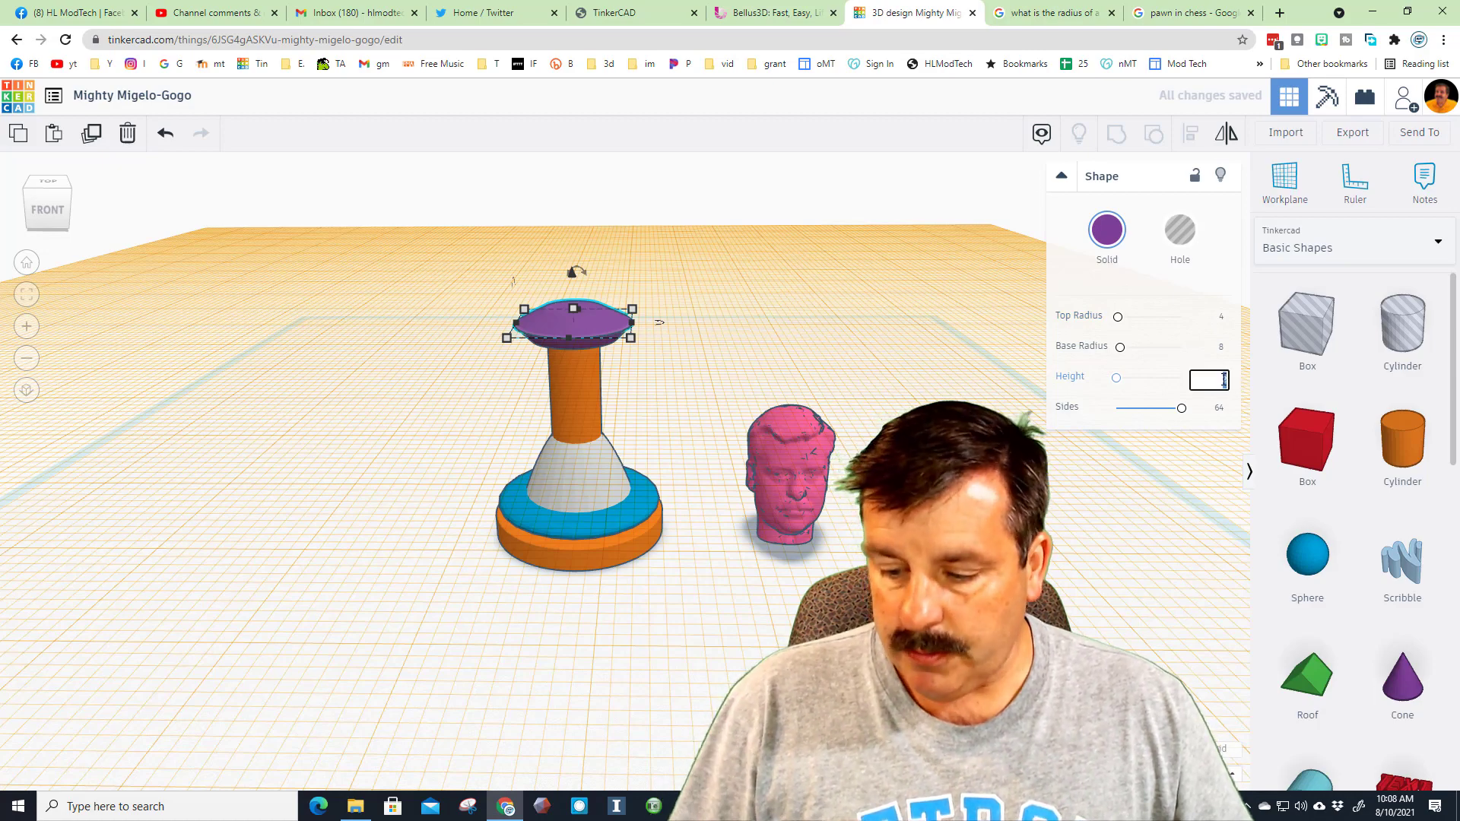
{"action": "type", "text": "4"}
{"action": "key", "text": "Return"}
{"action": "right_click_drag", "start_coordinate": [760, 396], "coordinate": [586, 263]}
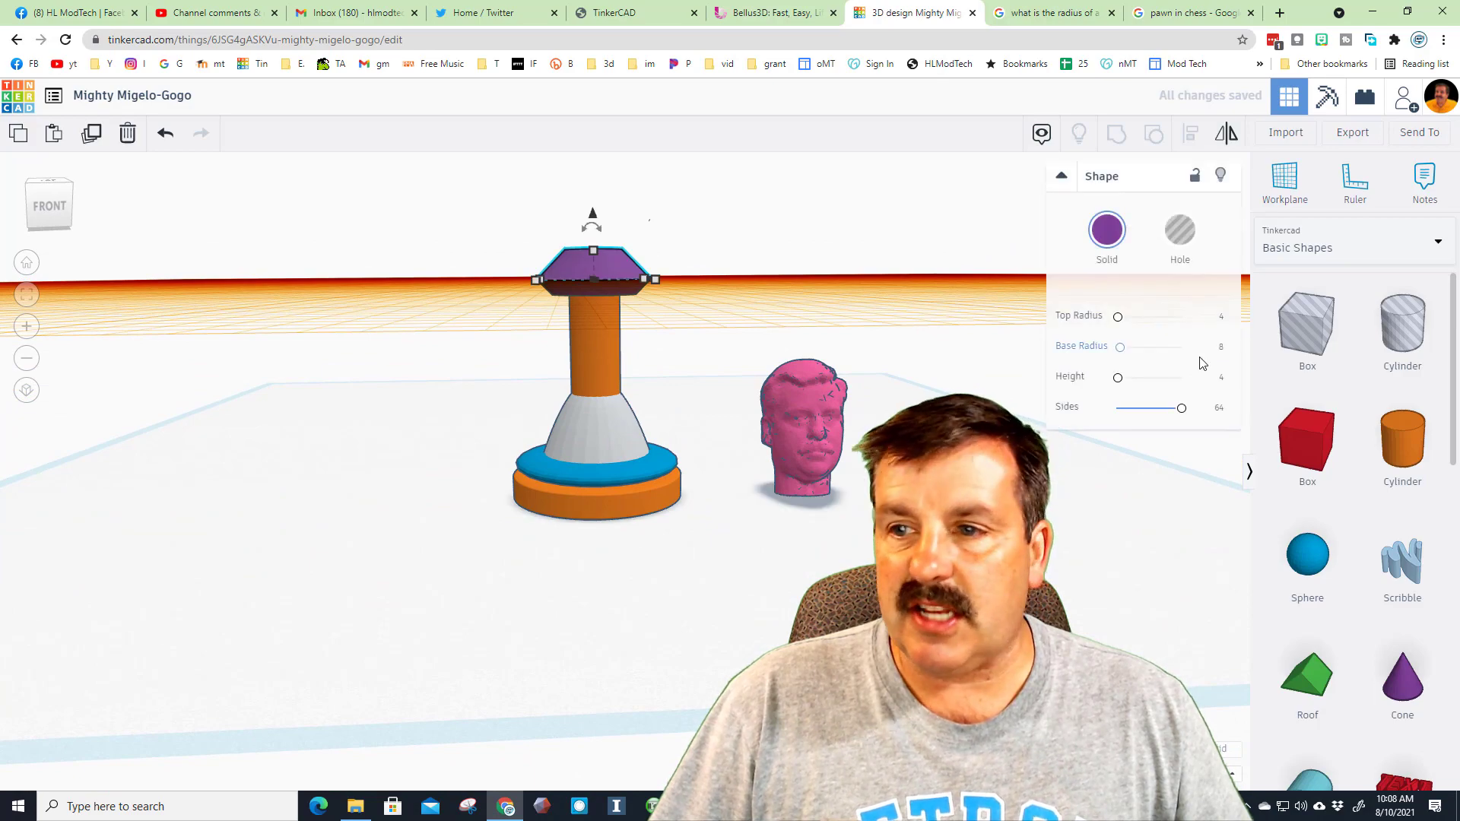
{"action": "type", "text": "3"}
{"action": "key", "text": "Return"}
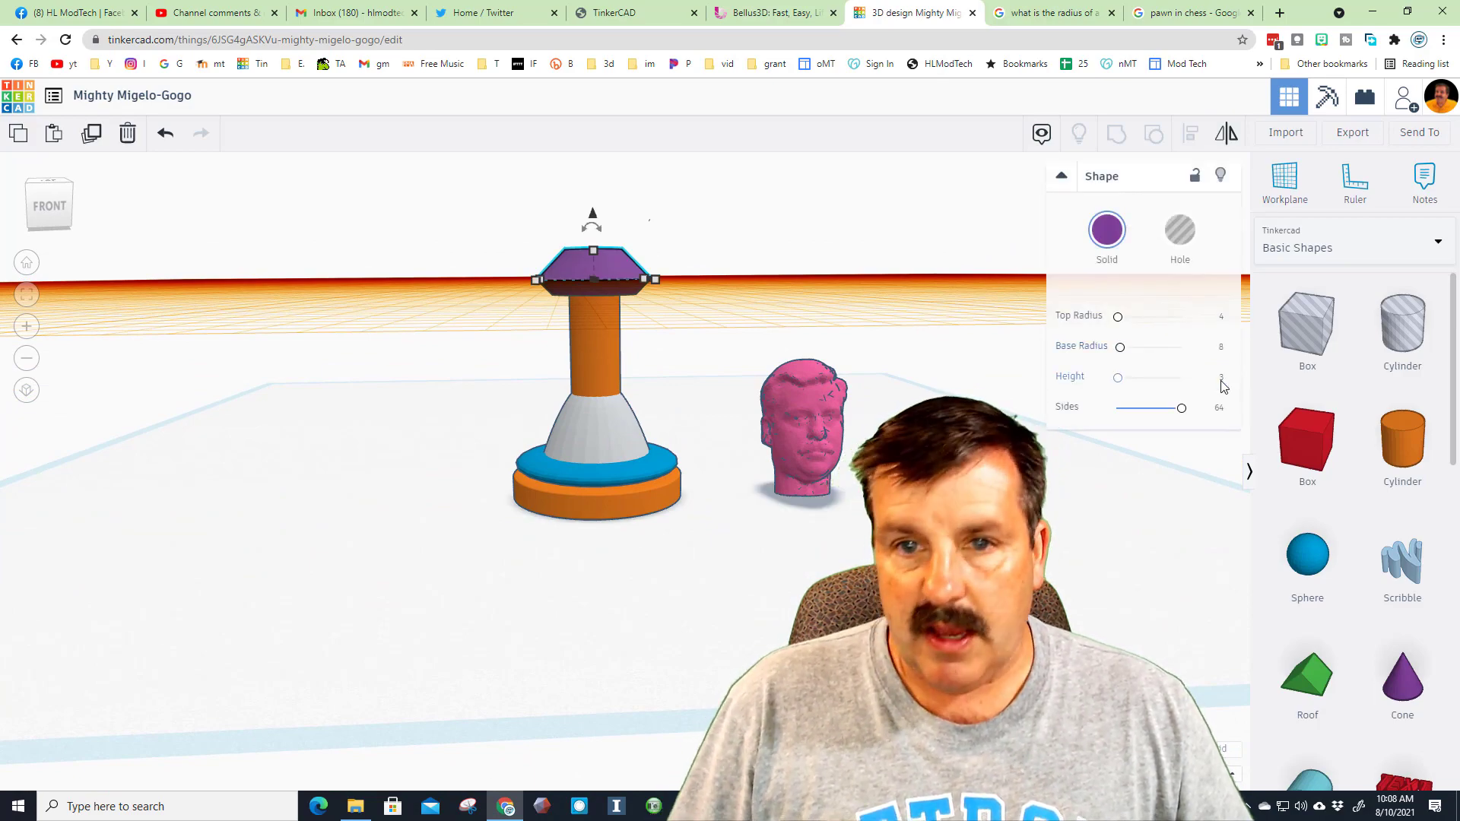
{"action": "right_click_drag", "start_coordinate": [764, 319], "coordinate": [435, 261]}
Select the six pawn shapes and align them centred
{"action": "left_click", "coordinate": [435, 262]}
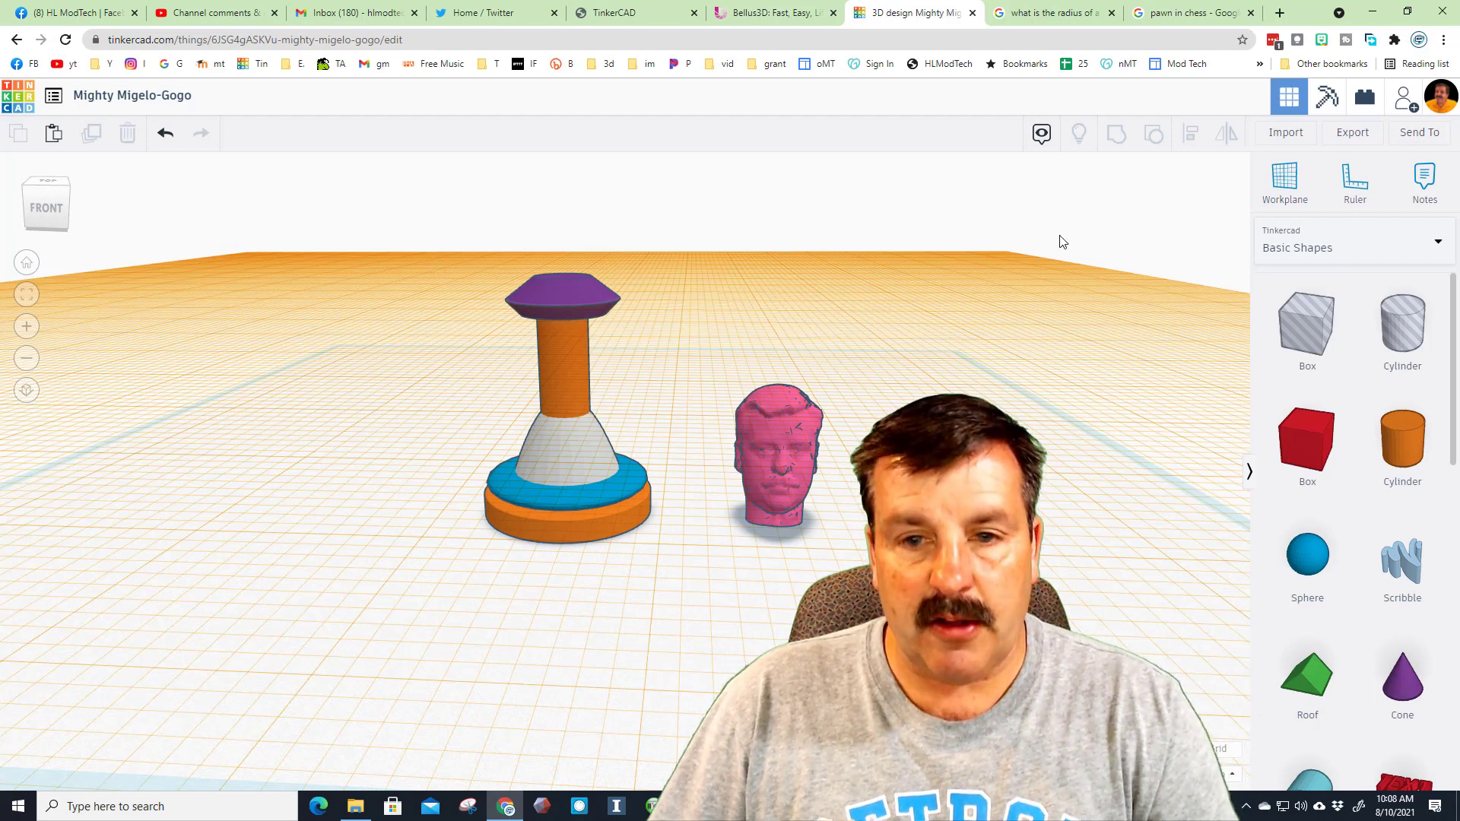
{"action": "left_click_drag", "start_coordinate": [359, 235], "coordinate": [679, 571]}
{"action": "left_click", "coordinate": [1191, 133]}
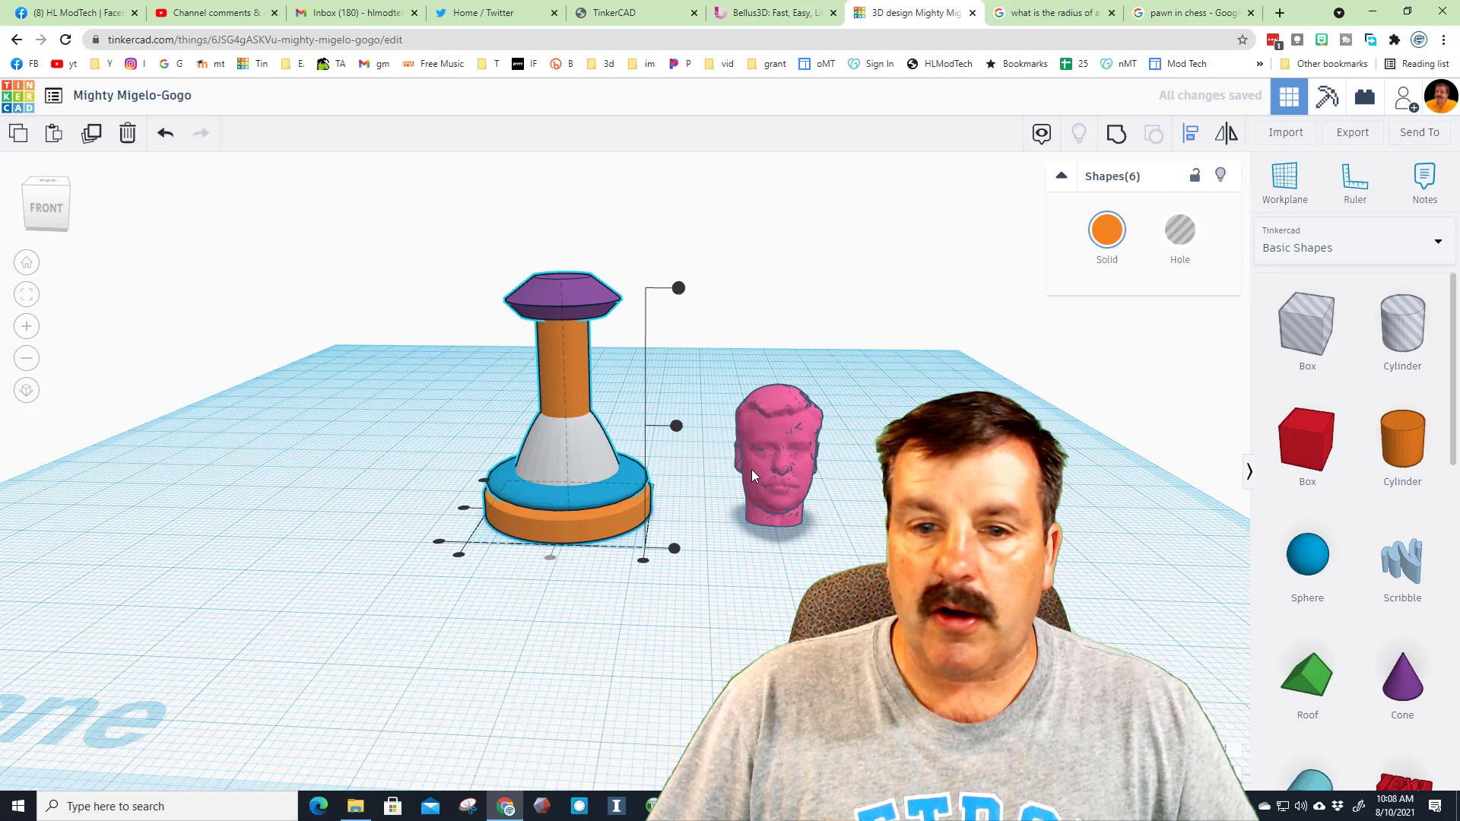
{"action": "left_click", "coordinate": [467, 510]}
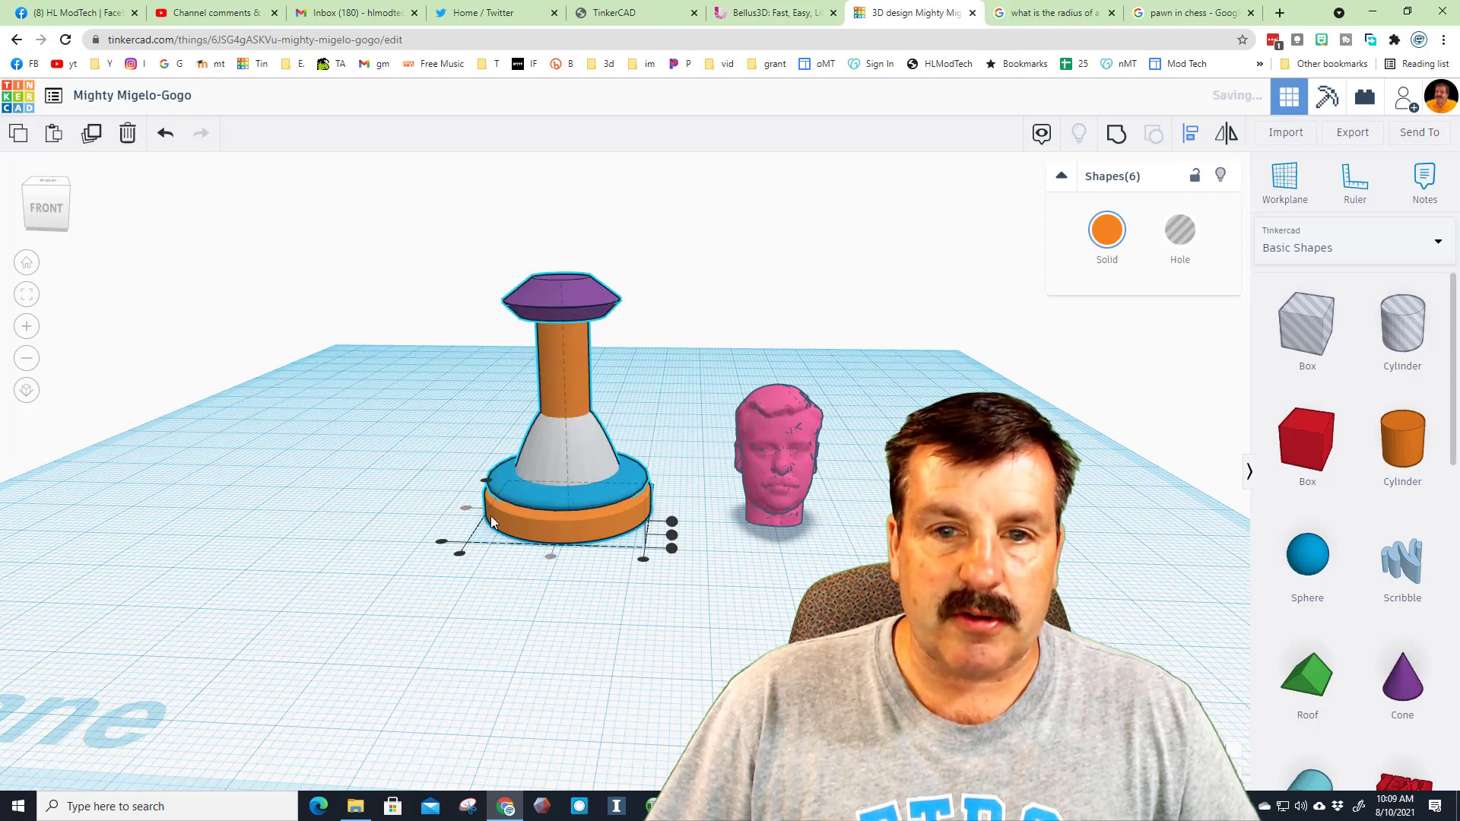
{"action": "left_click", "coordinate": [600, 568]}
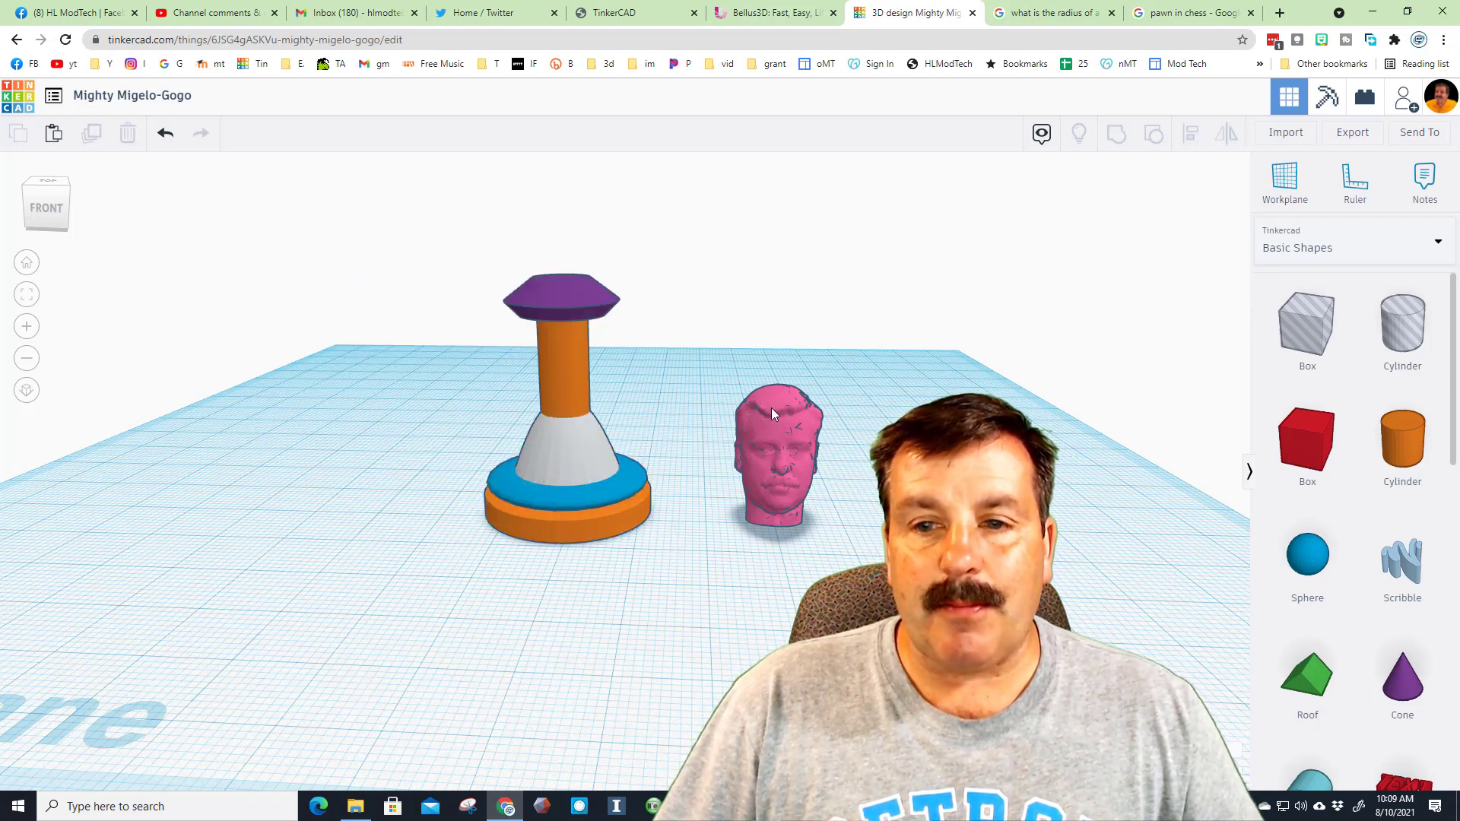
Lift the pink scanned head and centre it over the pawn
{"action": "left_click", "coordinate": [794, 440]}
{"action": "left_click_drag", "start_coordinate": [787, 348], "coordinate": [792, 186]}
{"action": "left_click_drag", "start_coordinate": [400, 242], "coordinate": [882, 647]}
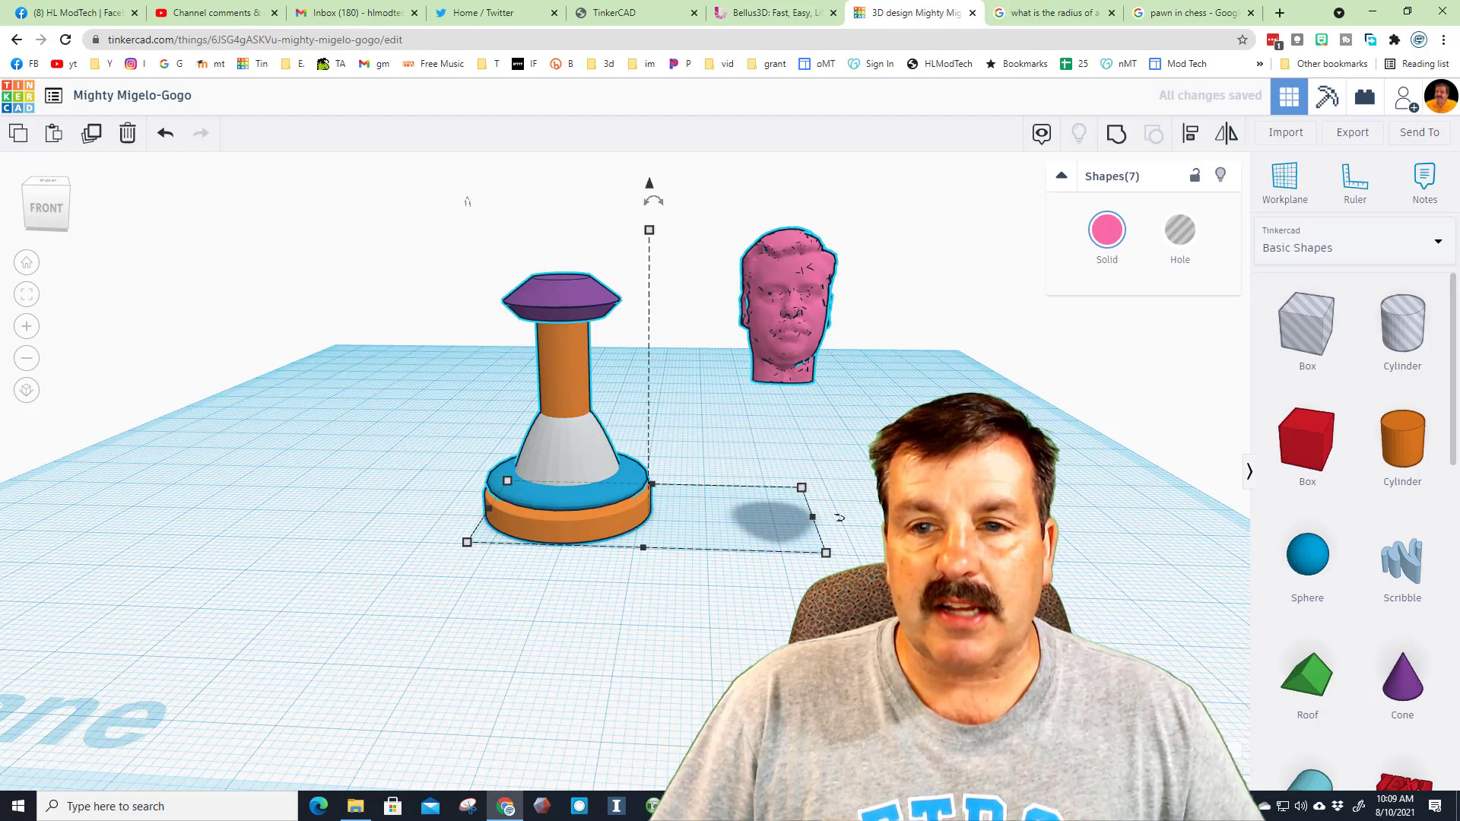
{"action": "key", "text": "l"}
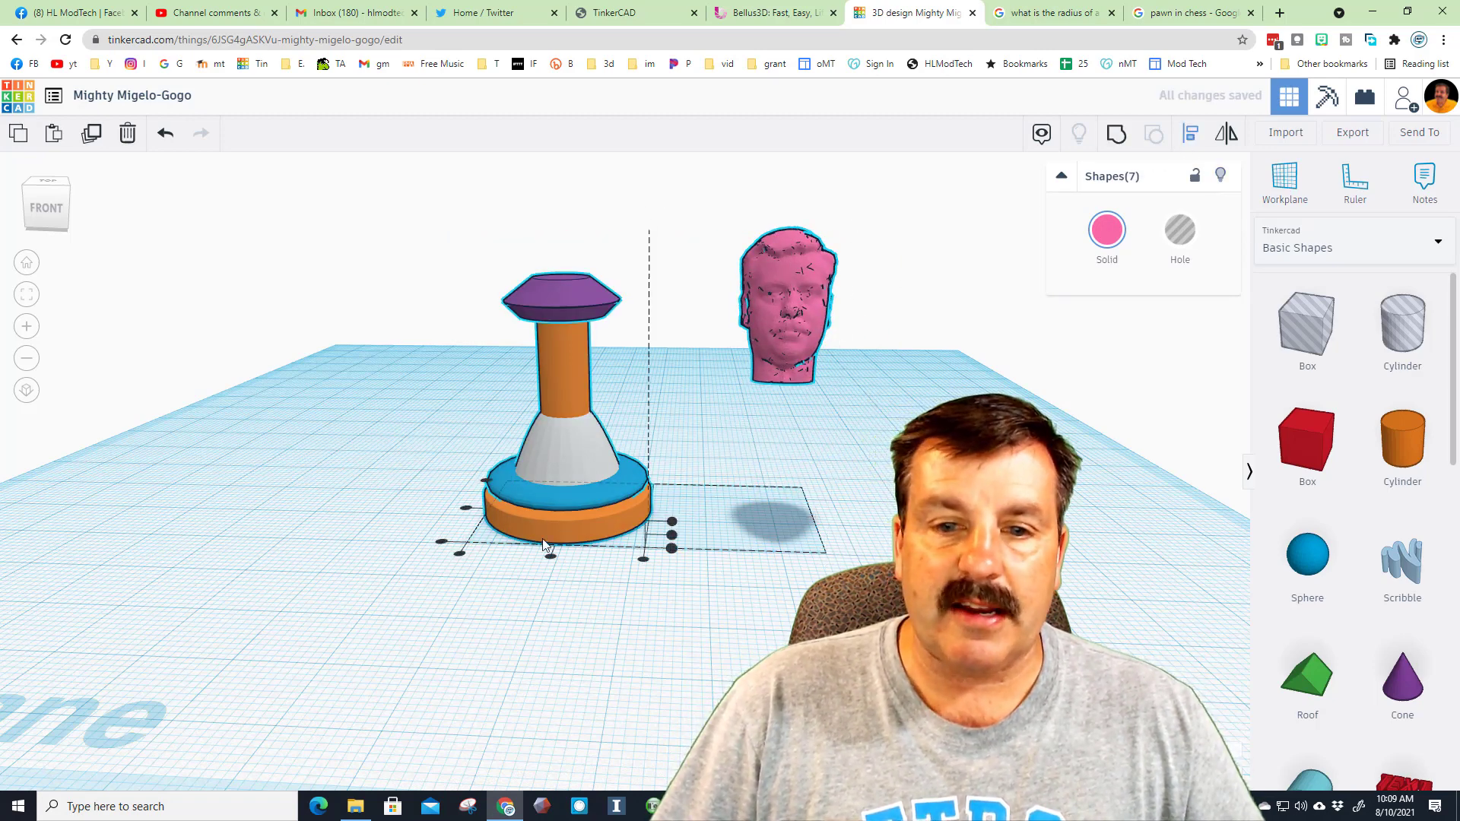
{"action": "left_click", "coordinate": [550, 557]}
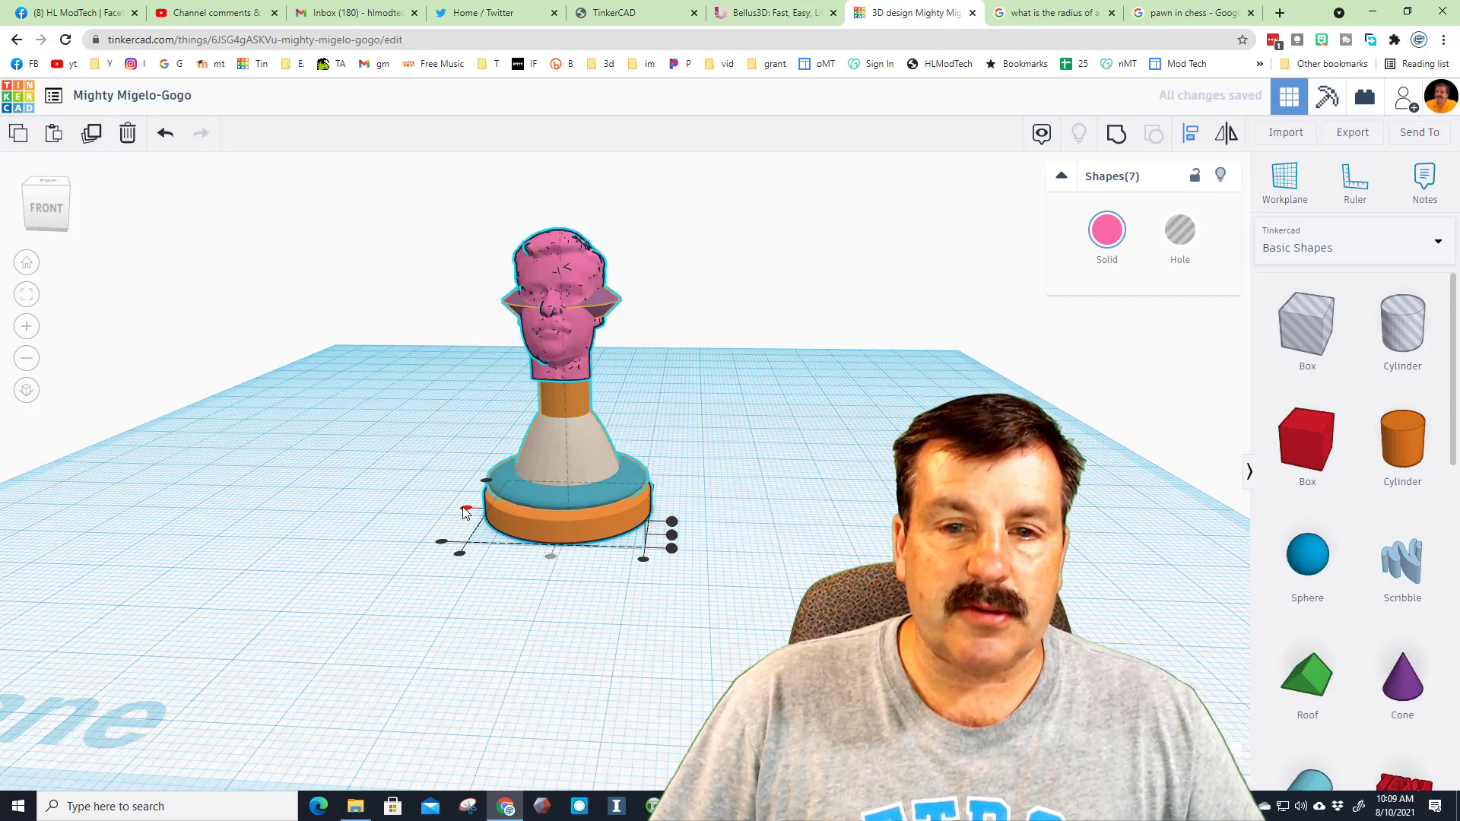
{"action": "left_click", "coordinate": [797, 376]}
Raise the scanned head two steps above the pawn with Ctrl+Up
{"action": "left_click", "coordinate": [578, 278]}
{"action": "scroll", "coordinate": [582, 275], "scroll_direction": "down", "scroll_amount": 2}
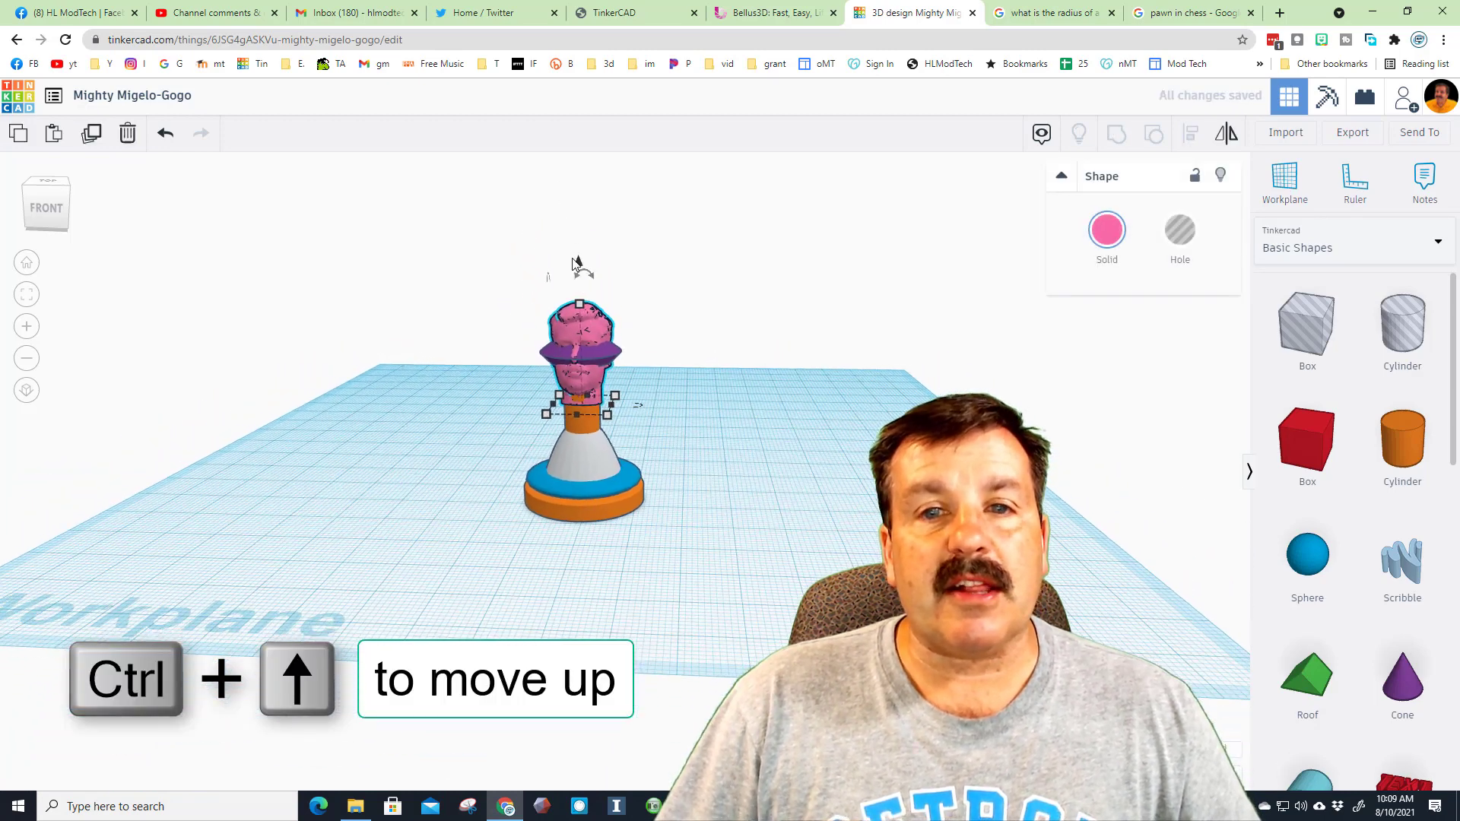
{"action": "key", "text": "ctrl+Up"}
{"action": "key", "text": "ctrl+Up"}
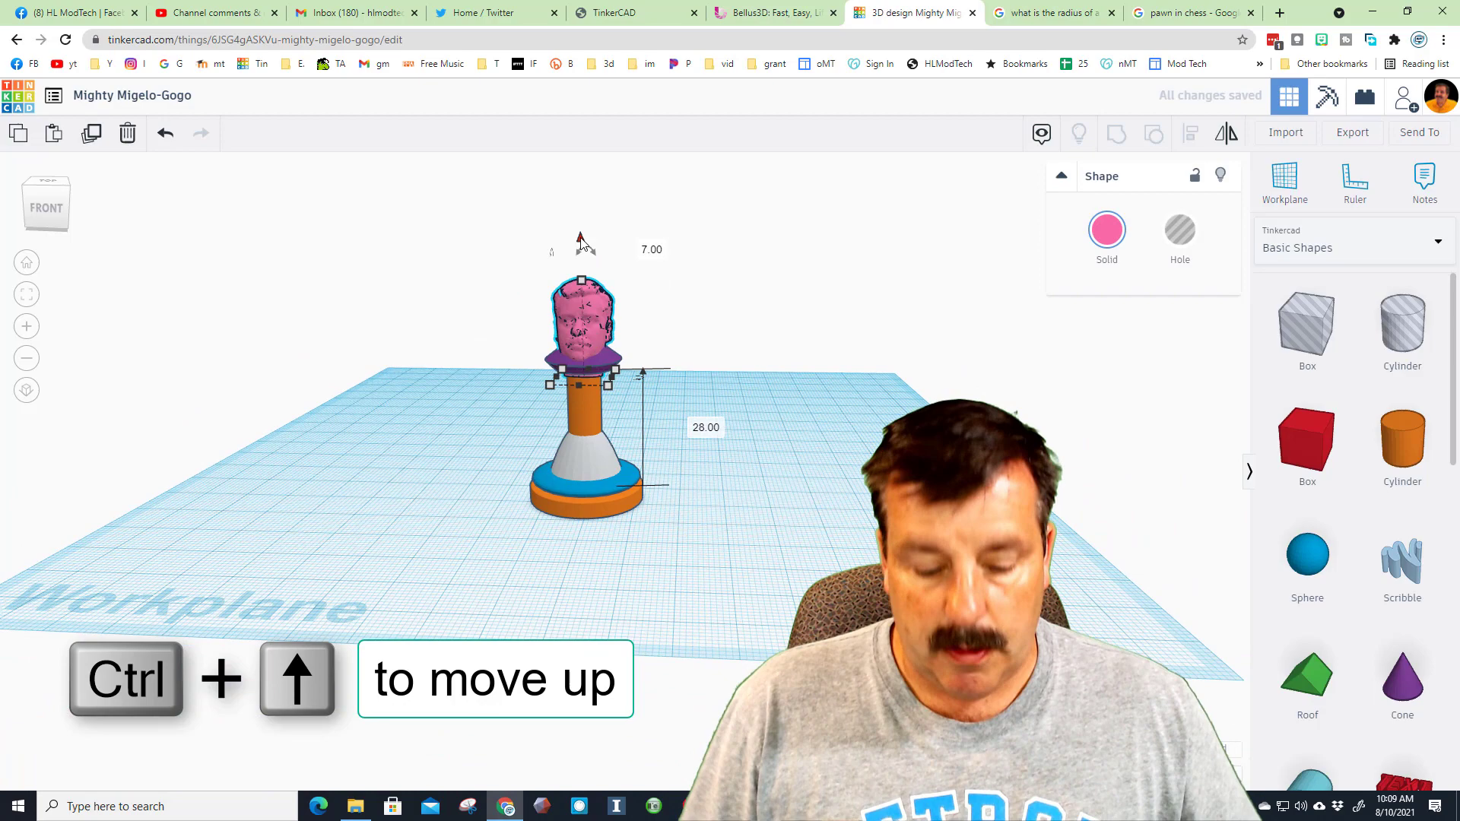
{"action": "key", "text": "ctrl+Up"}
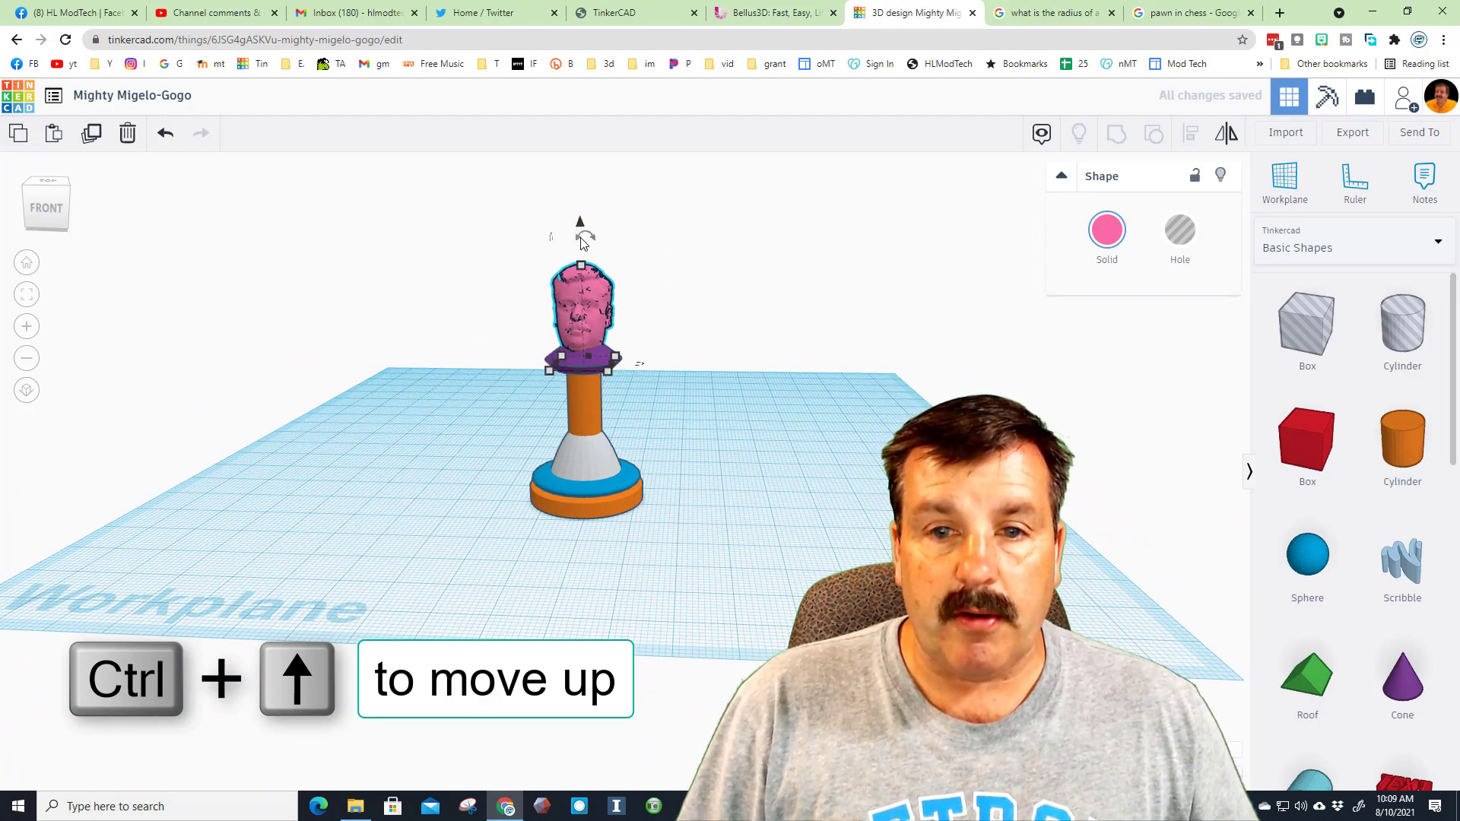
{"action": "left_click", "coordinate": [816, 441]}
{"action": "mouse_move", "coordinate": [817, 441]}
{"action": "right_mouse_down"}
{"action": "mouse_move", "coordinate": [521, 431]}
{"action": "mouse_move", "coordinate": [811, 441]}
{"action": "right_mouse_up"}
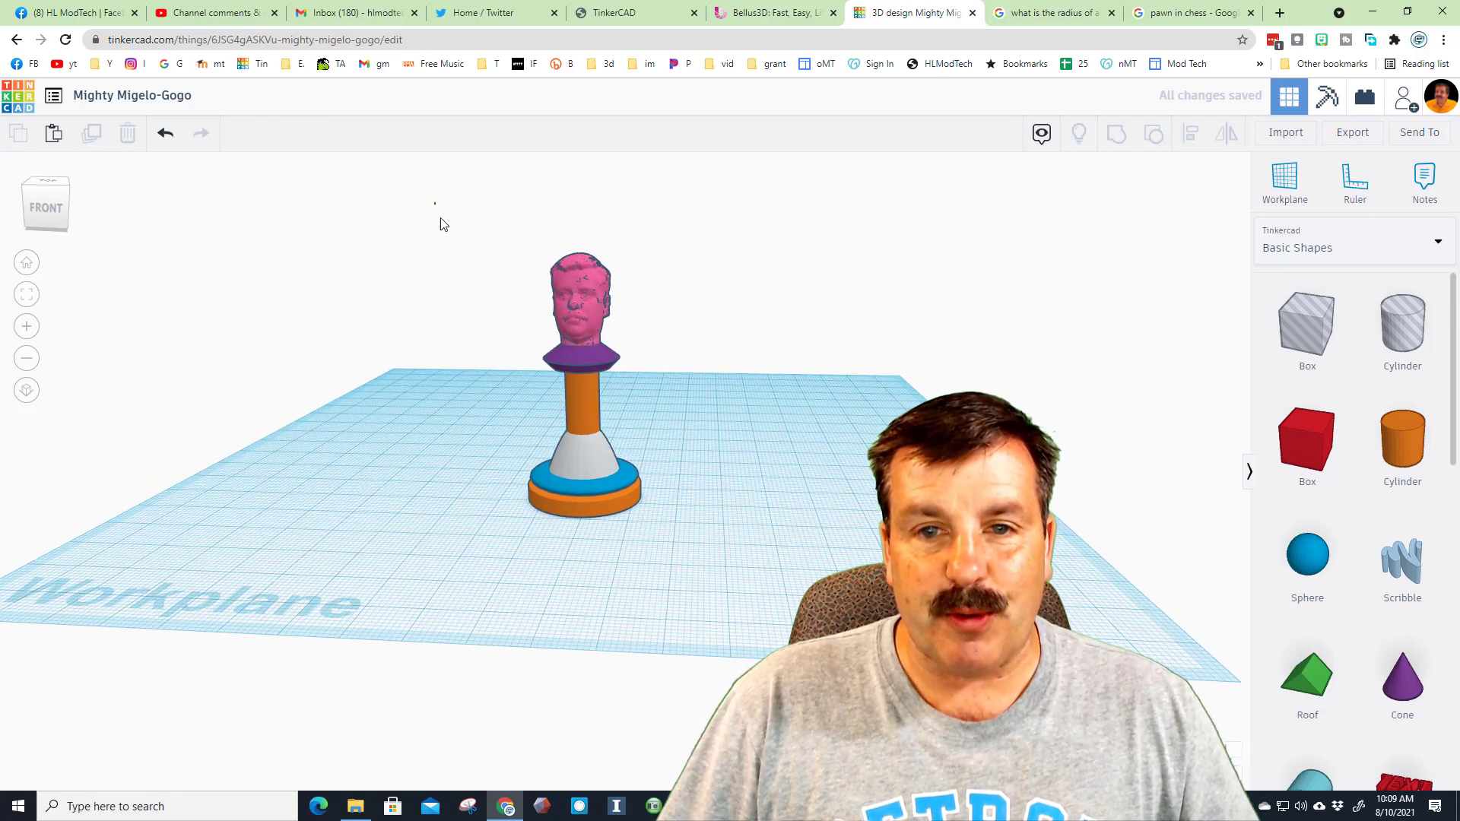
Check the 53.30 overall height, lower the head onto the collar, and select all seven shapes
{"action": "left_click_drag", "start_coordinate": [443, 225], "coordinate": [757, 559]}
{"action": "left_click", "coordinate": [578, 254]}
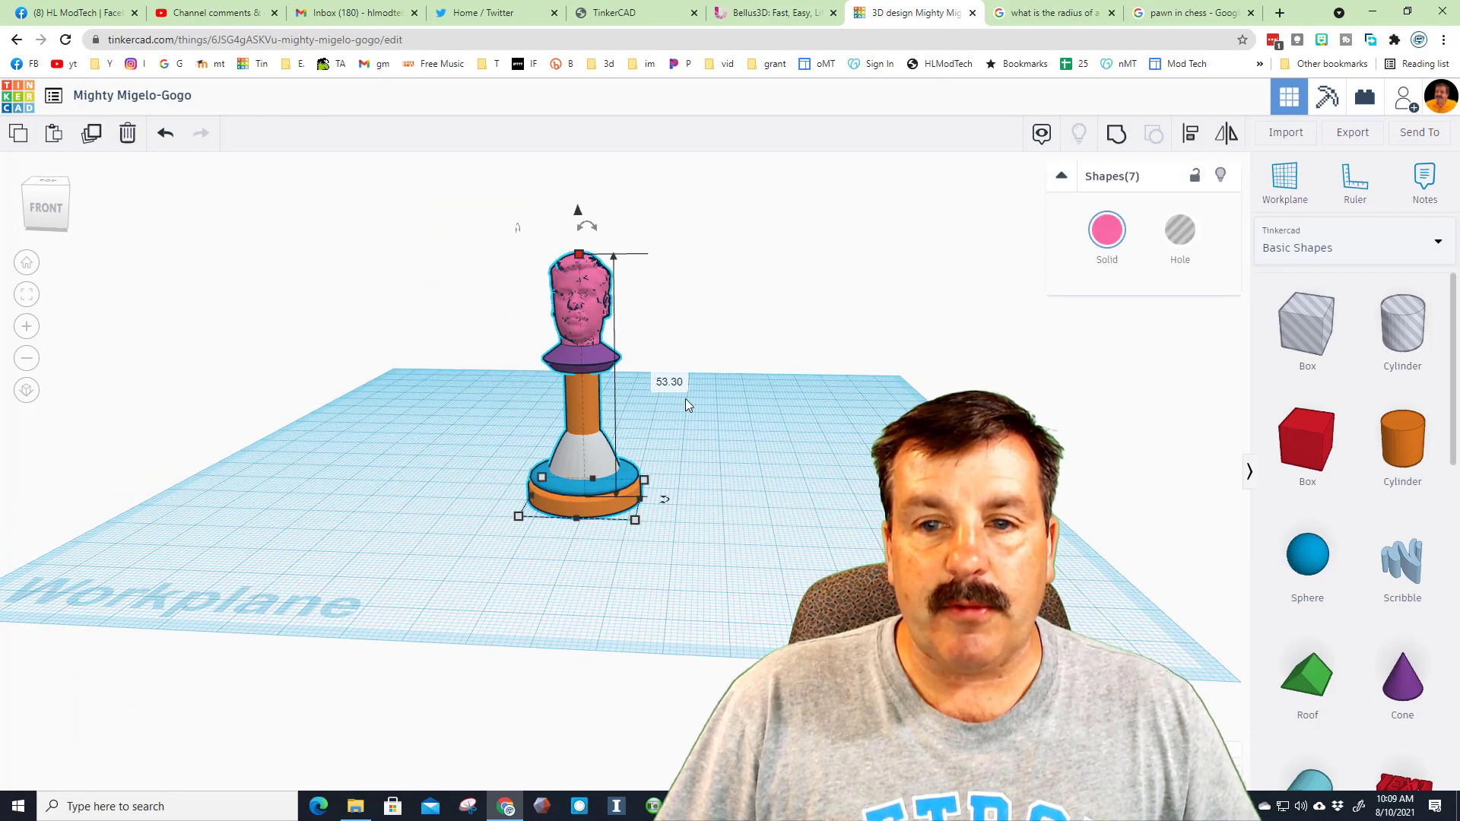
{"action": "left_click", "coordinate": [613, 326]}
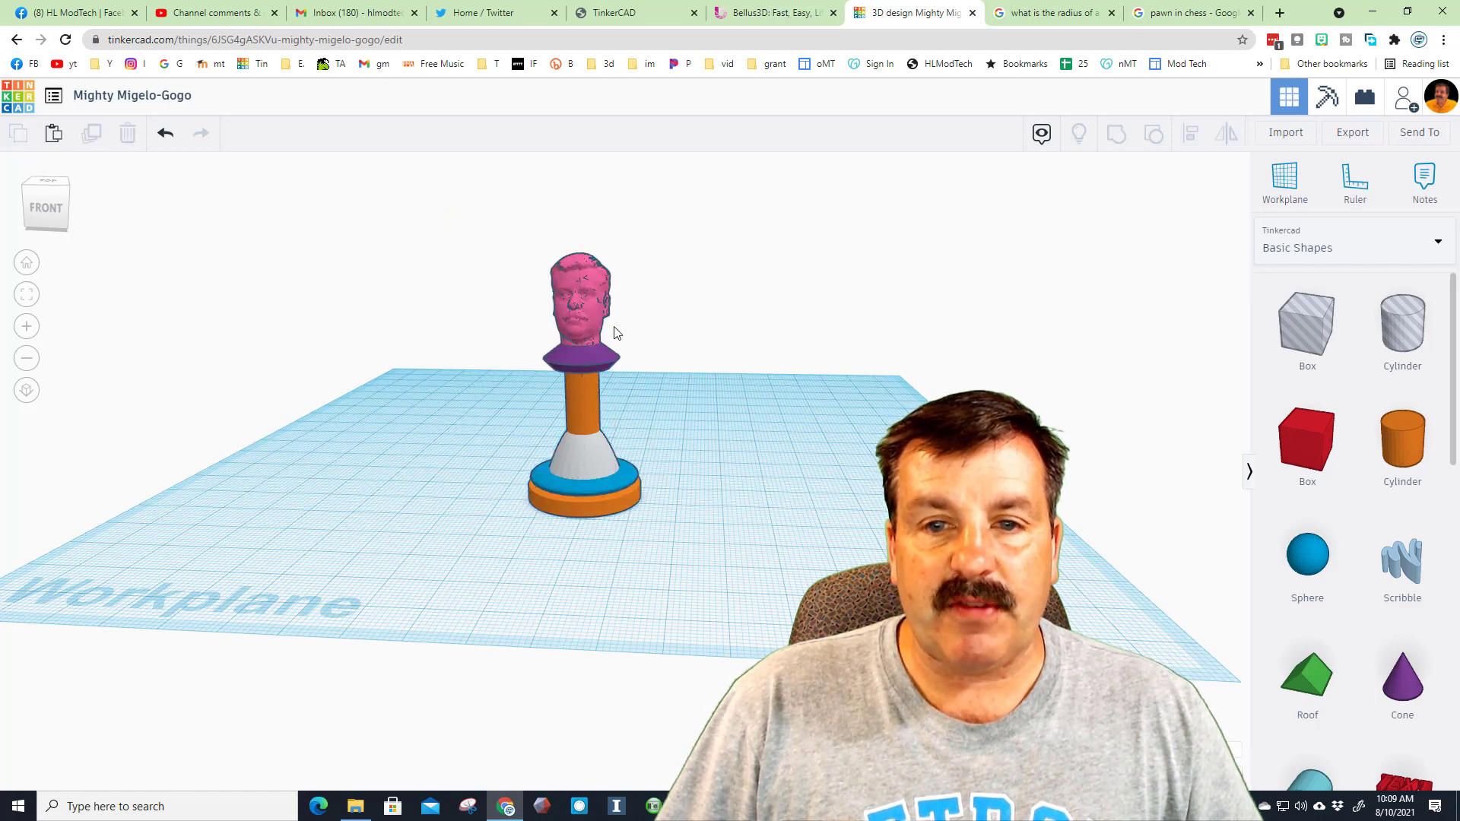
{"action": "left_click", "coordinate": [579, 304]}
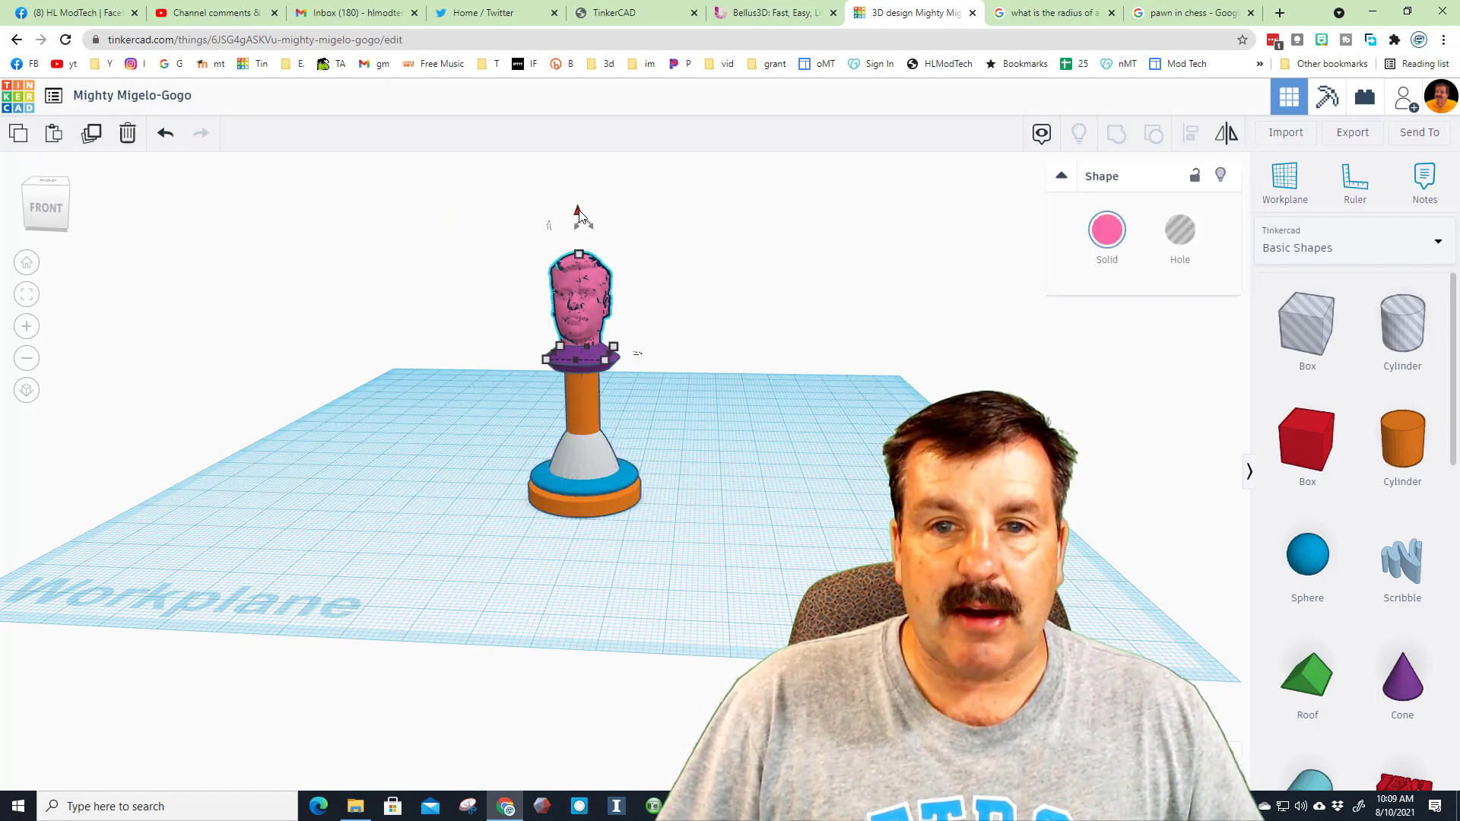
{"action": "key", "text": "ctrl+Down"}
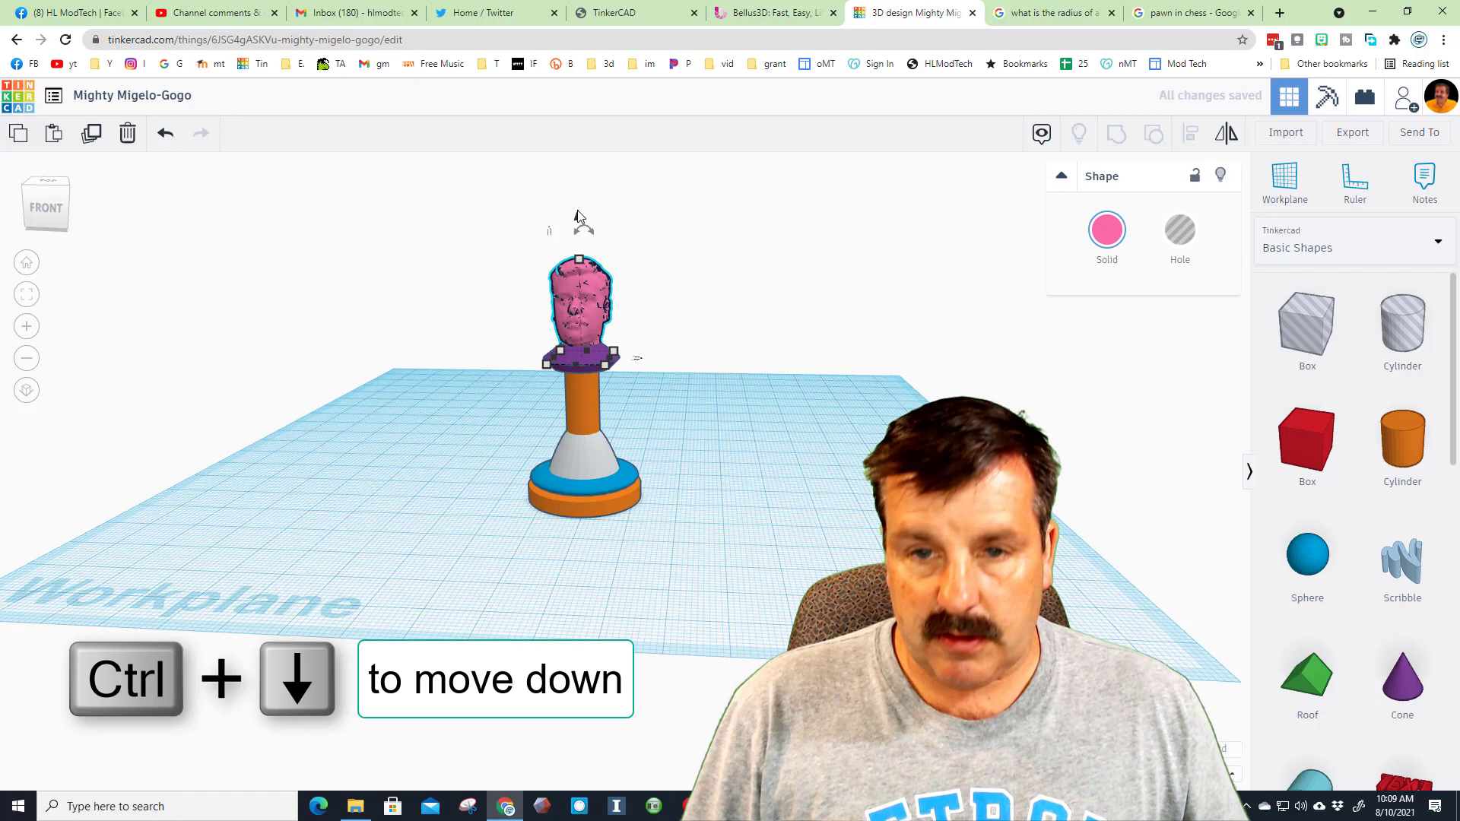
{"action": "left_click", "coordinate": [710, 415]}
{"action": "right_click_drag", "start_coordinate": [710, 415], "coordinate": [822, 436]}
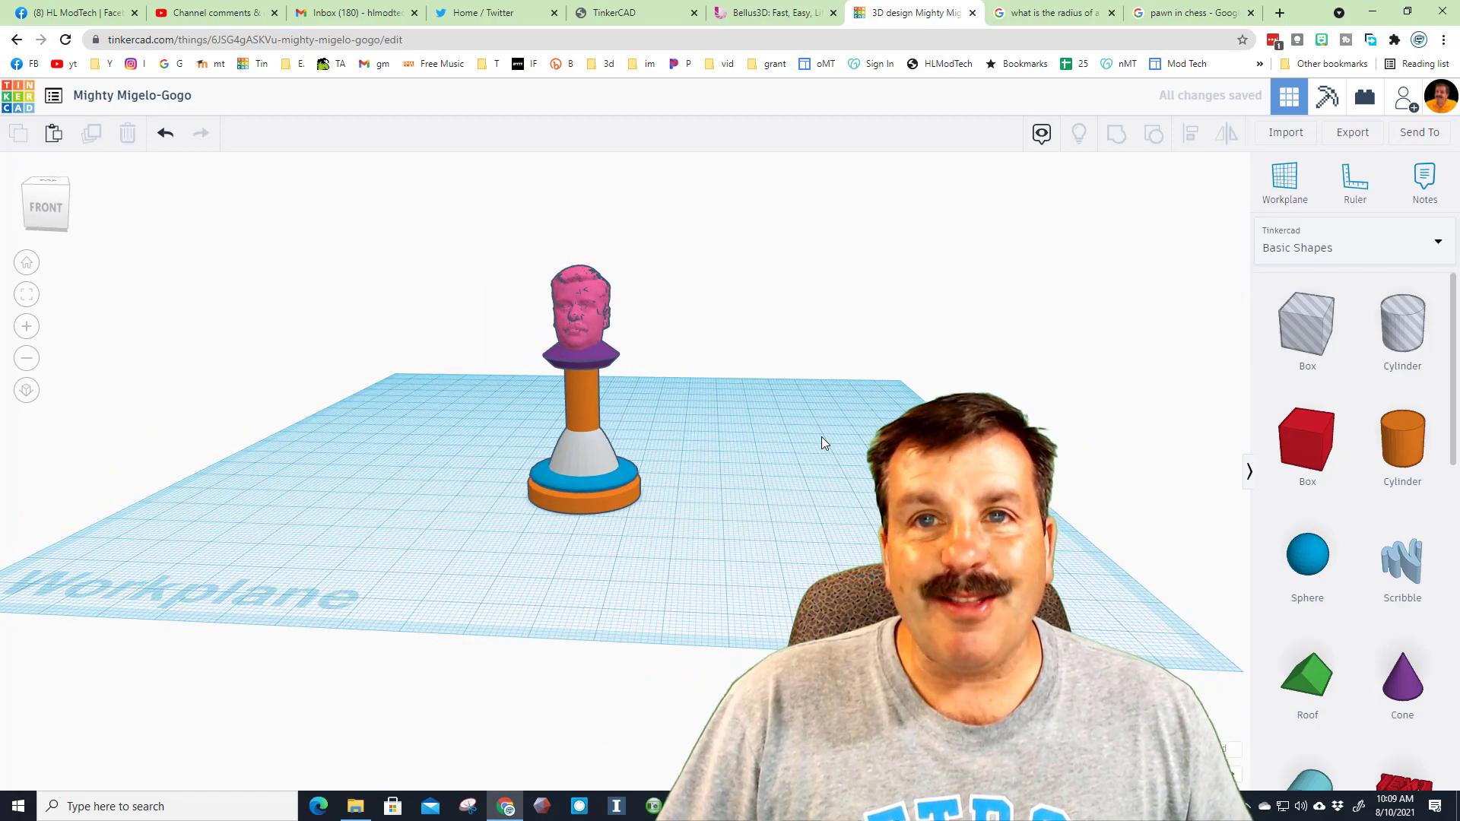
{"action": "left_click_drag", "start_coordinate": [460, 215], "coordinate": [788, 527]}
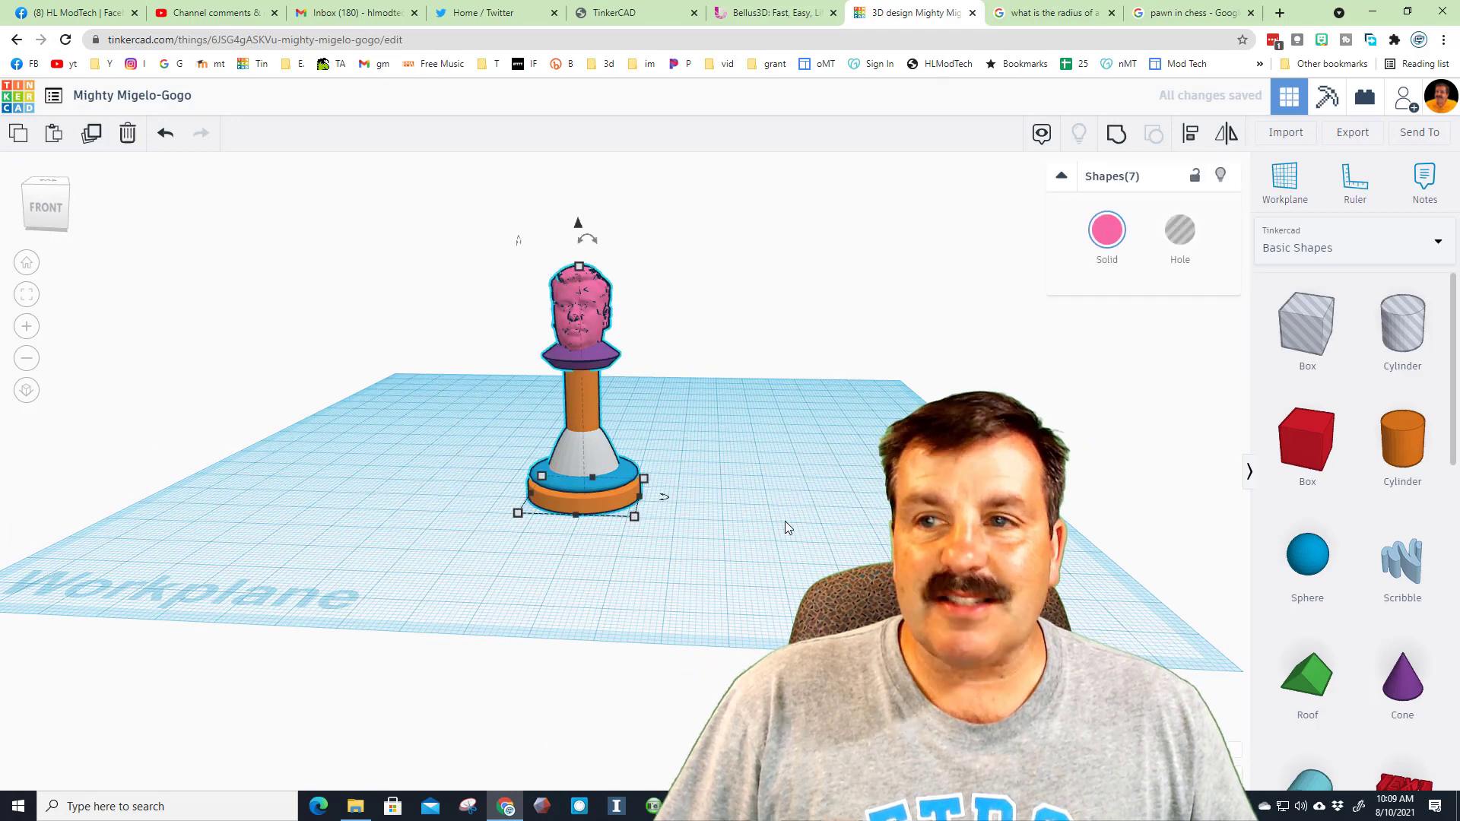
Group the seven pawn and head shapes into a single white piece
{"action": "left_click", "coordinate": [1116, 133]}
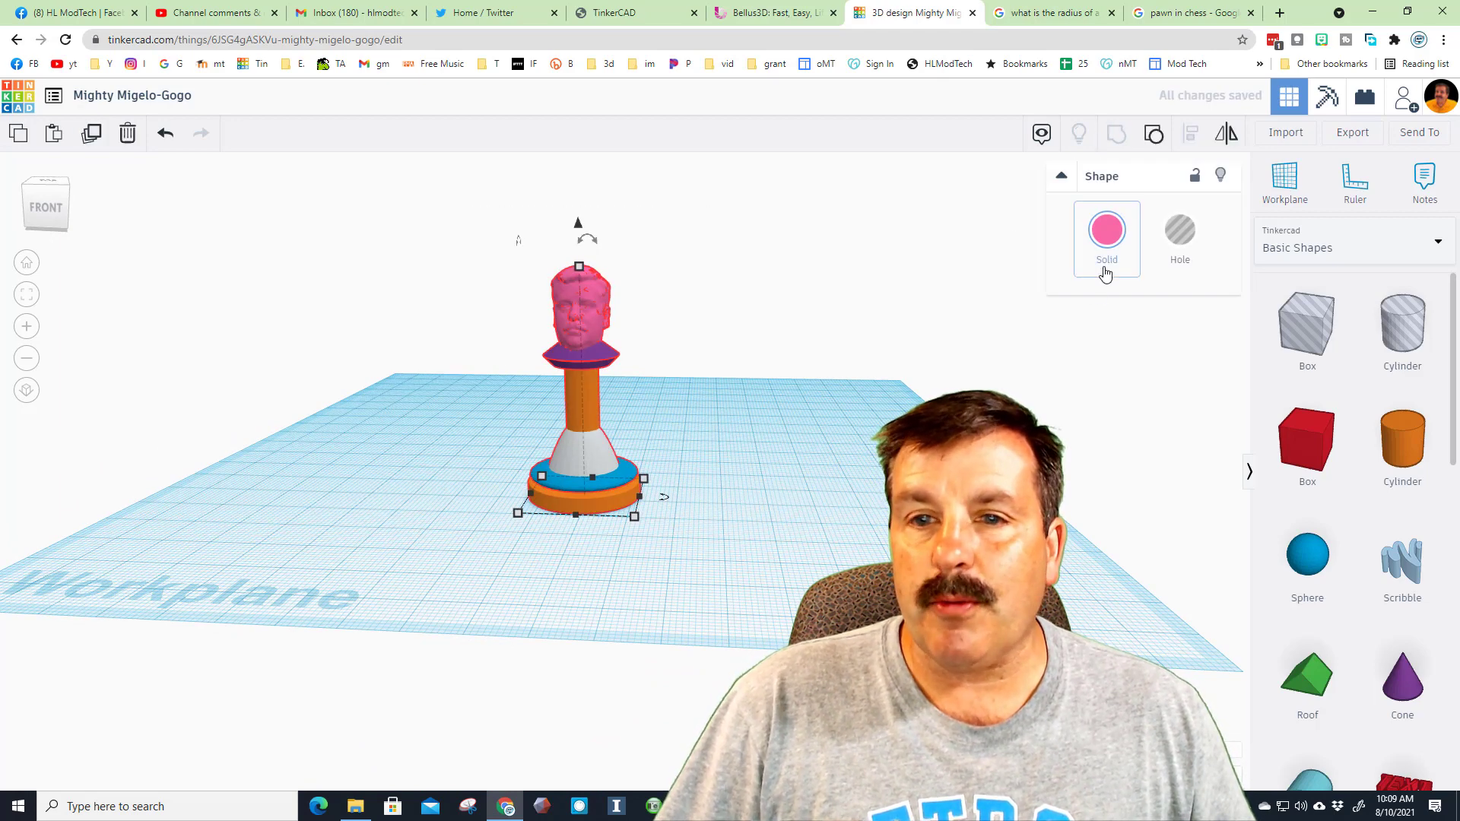
{"action": "right_click_drag", "start_coordinate": [852, 384], "coordinate": [595, 368]}
{"action": "scroll", "coordinate": [594, 368], "scroll_direction": "up", "scroll_amount": 3}
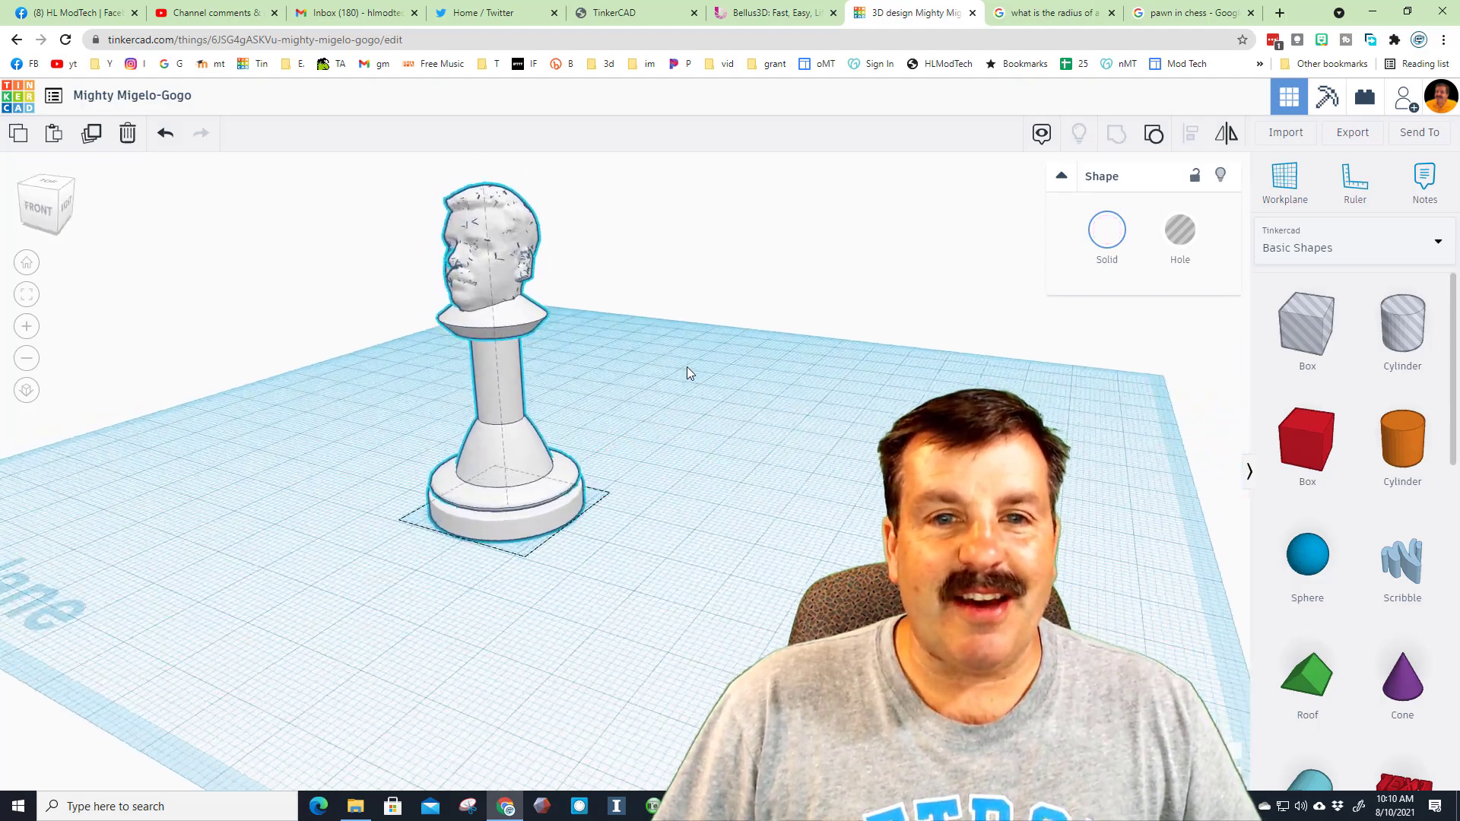
{"action": "right_click_drag", "start_coordinate": [688, 368], "coordinate": [738, 358]}
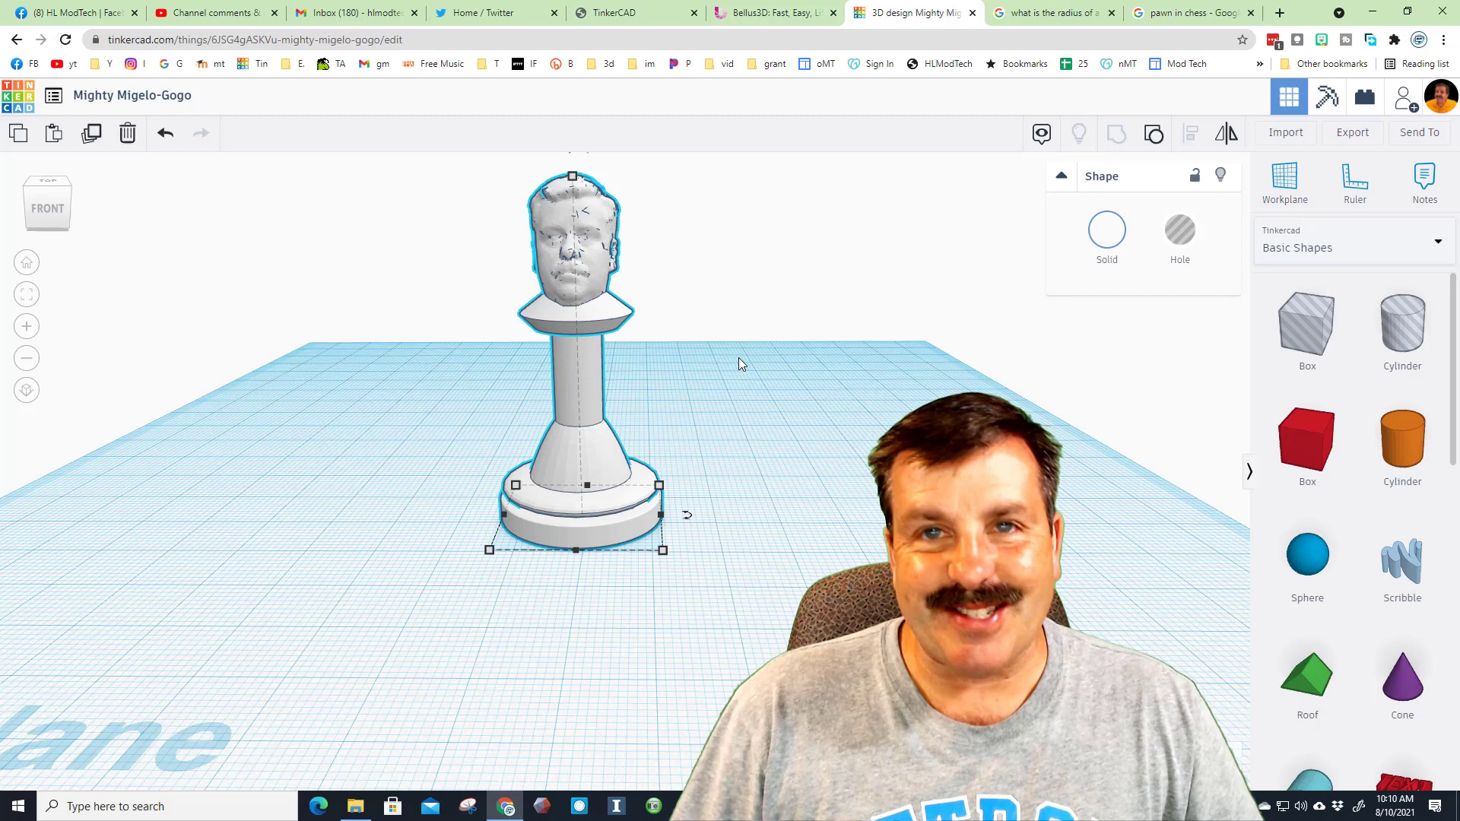
Rename the design to 'hlmt pawn chess piece'
{"action": "left_click", "coordinate": [167, 99]}
{"action": "key", "text": "BackSpace"}
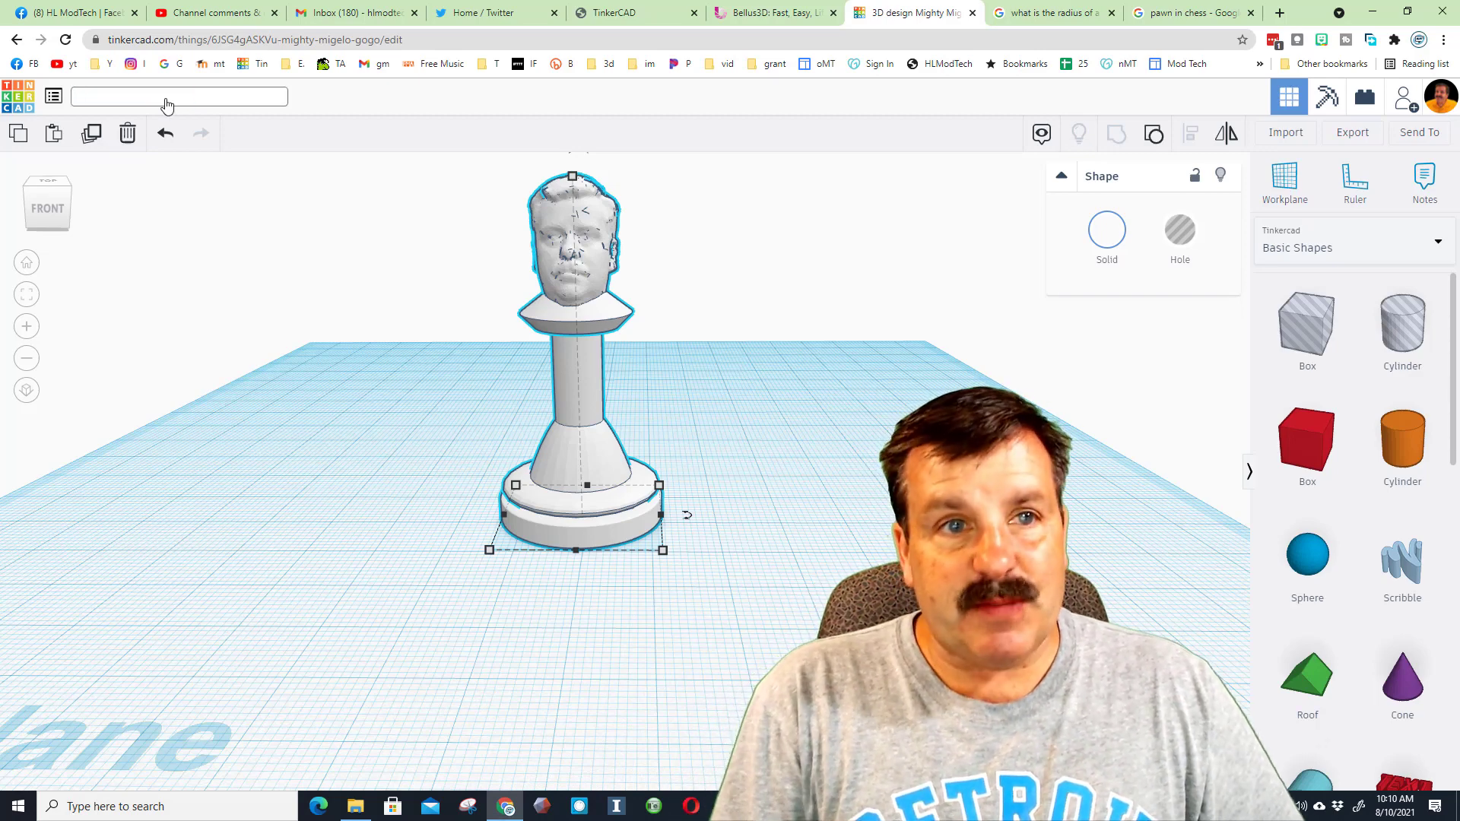
{"action": "type", "text": "hlmty"}
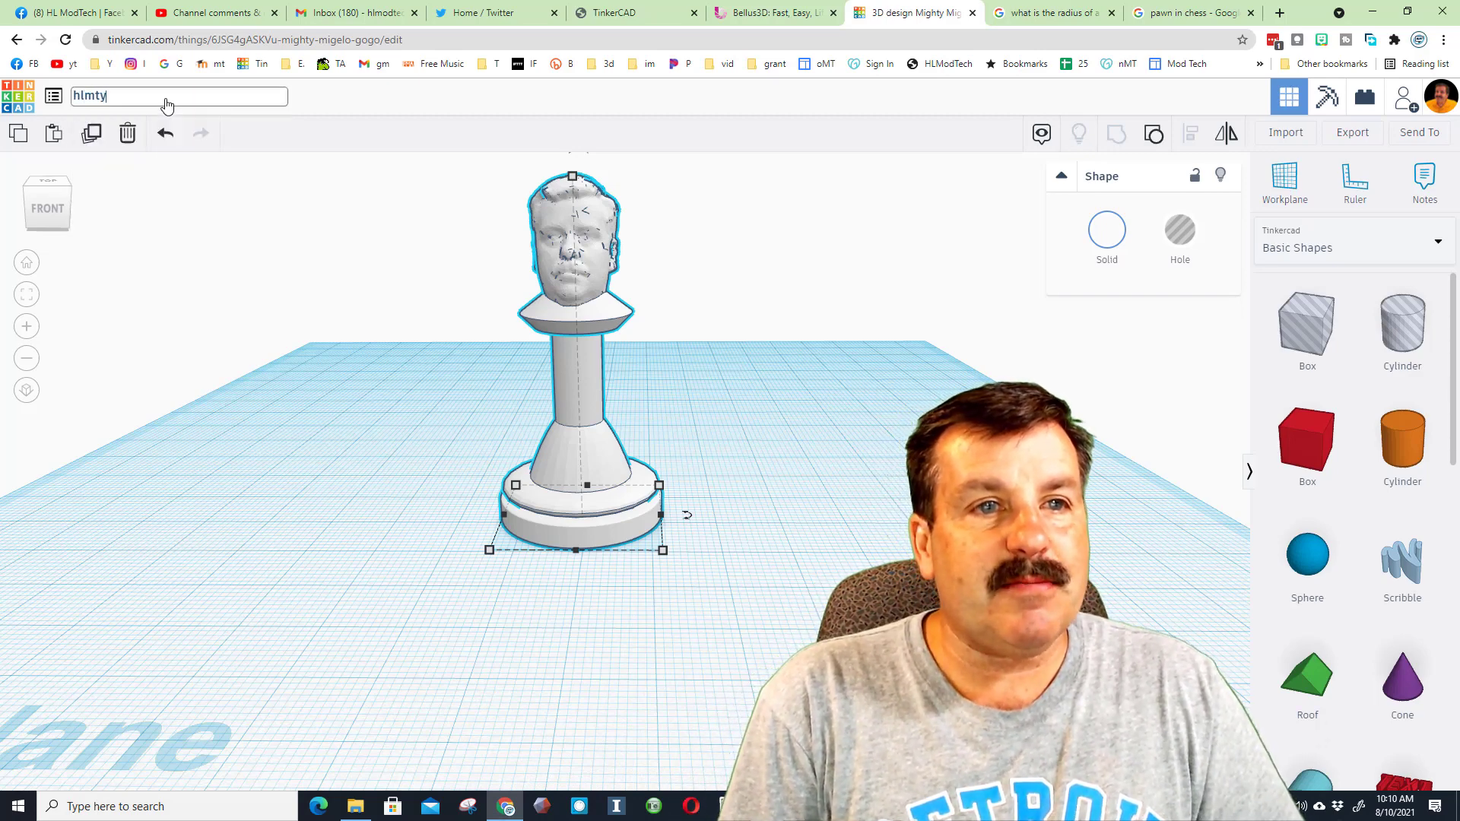
{"action": "key", "text": "BackSpace"}
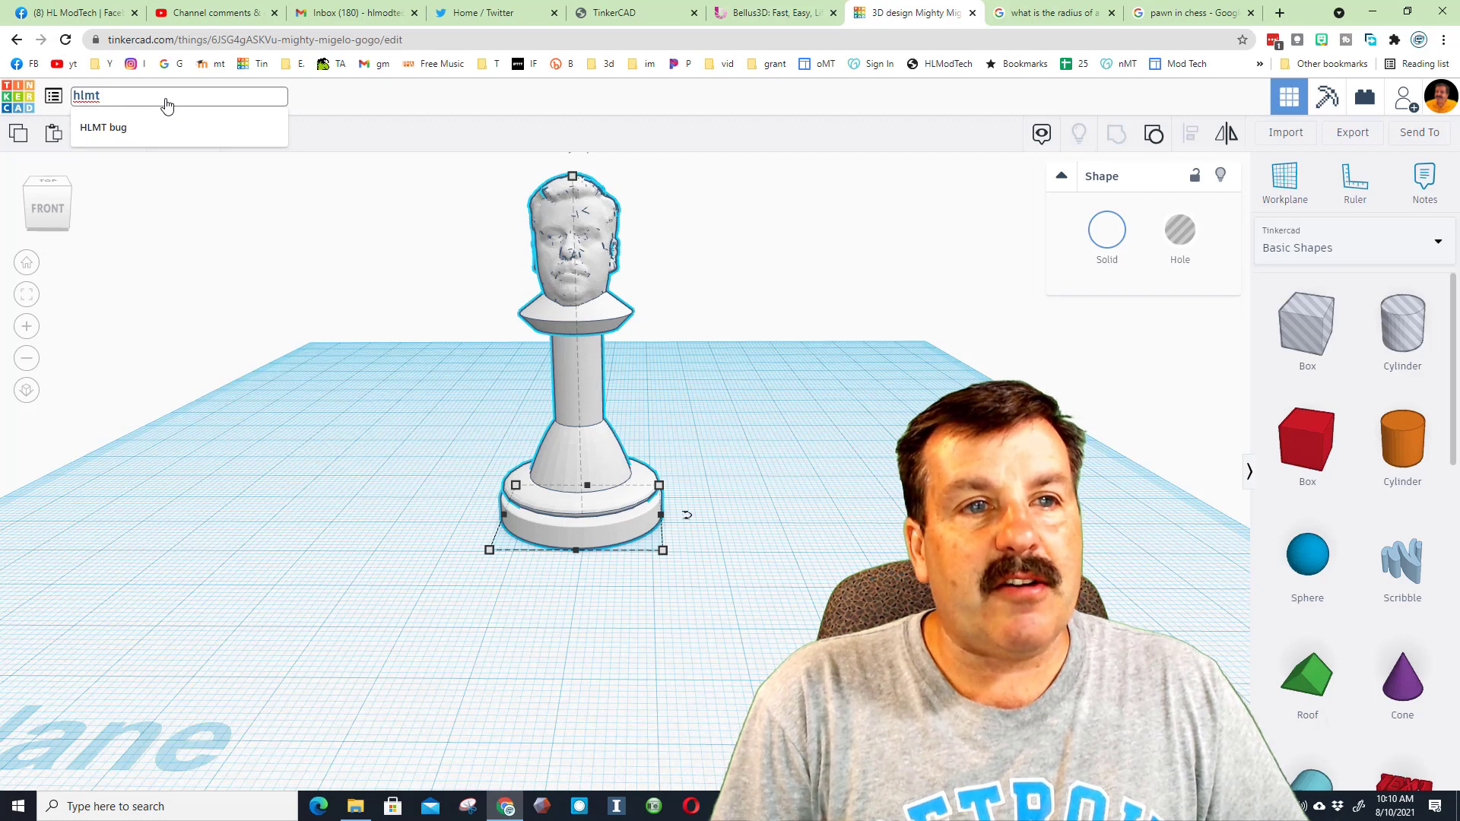
{"action": "type", "text": "pawn chess piece"}
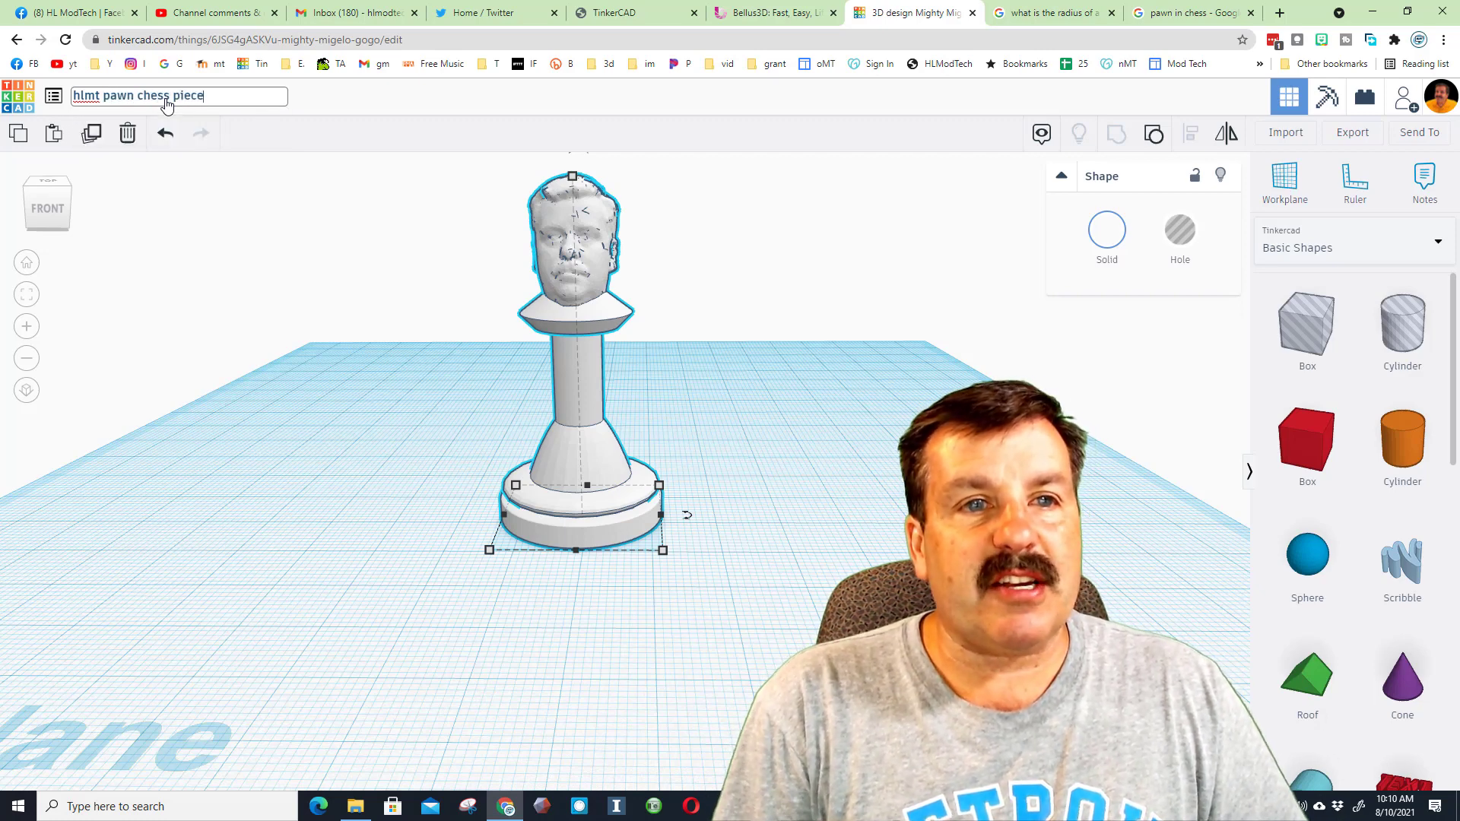
{"action": "key", "text": "Return"}
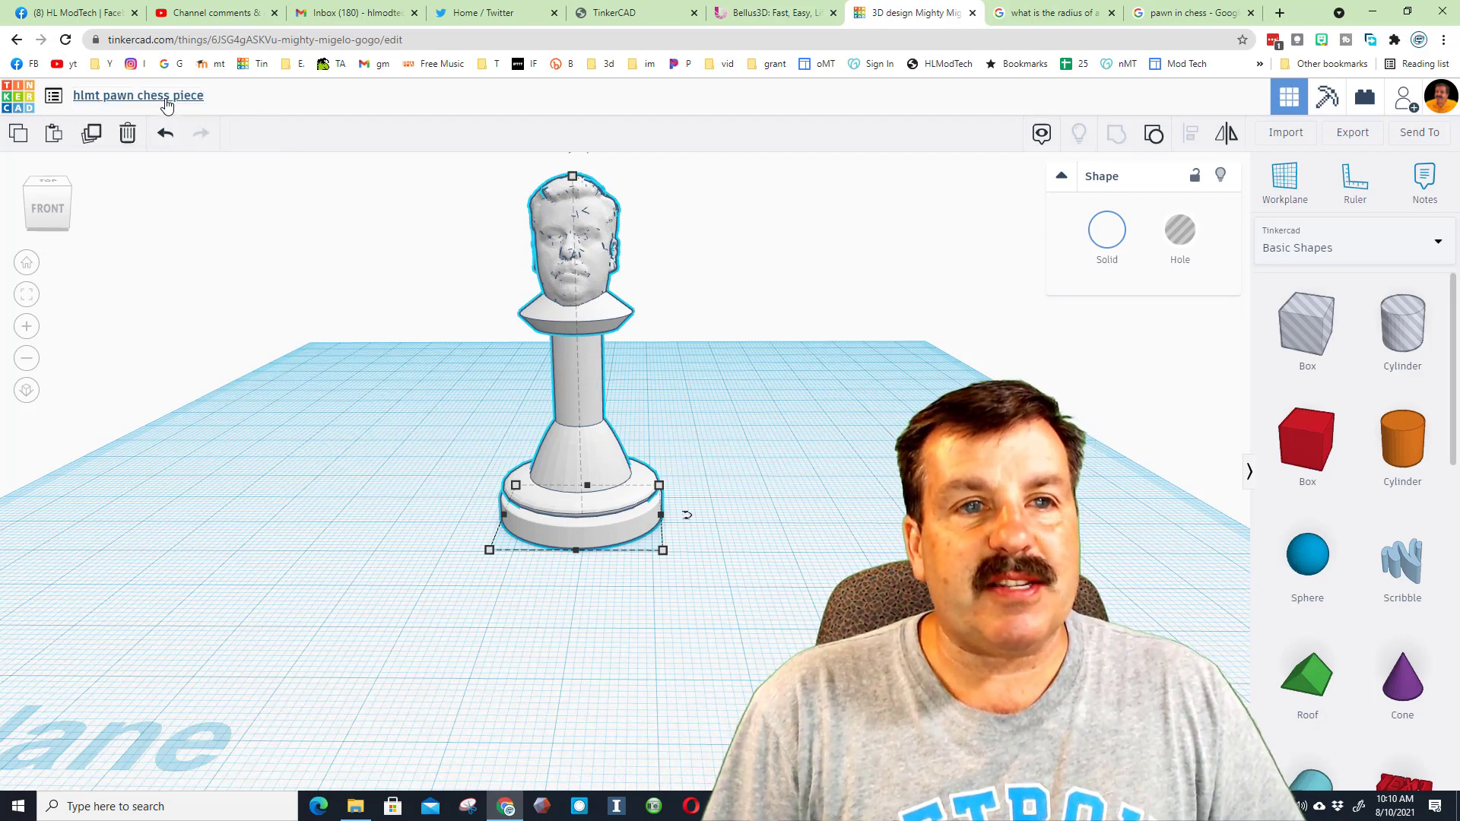
{"action": "right_click_drag", "start_coordinate": [875, 334], "coordinate": [941, 350]}
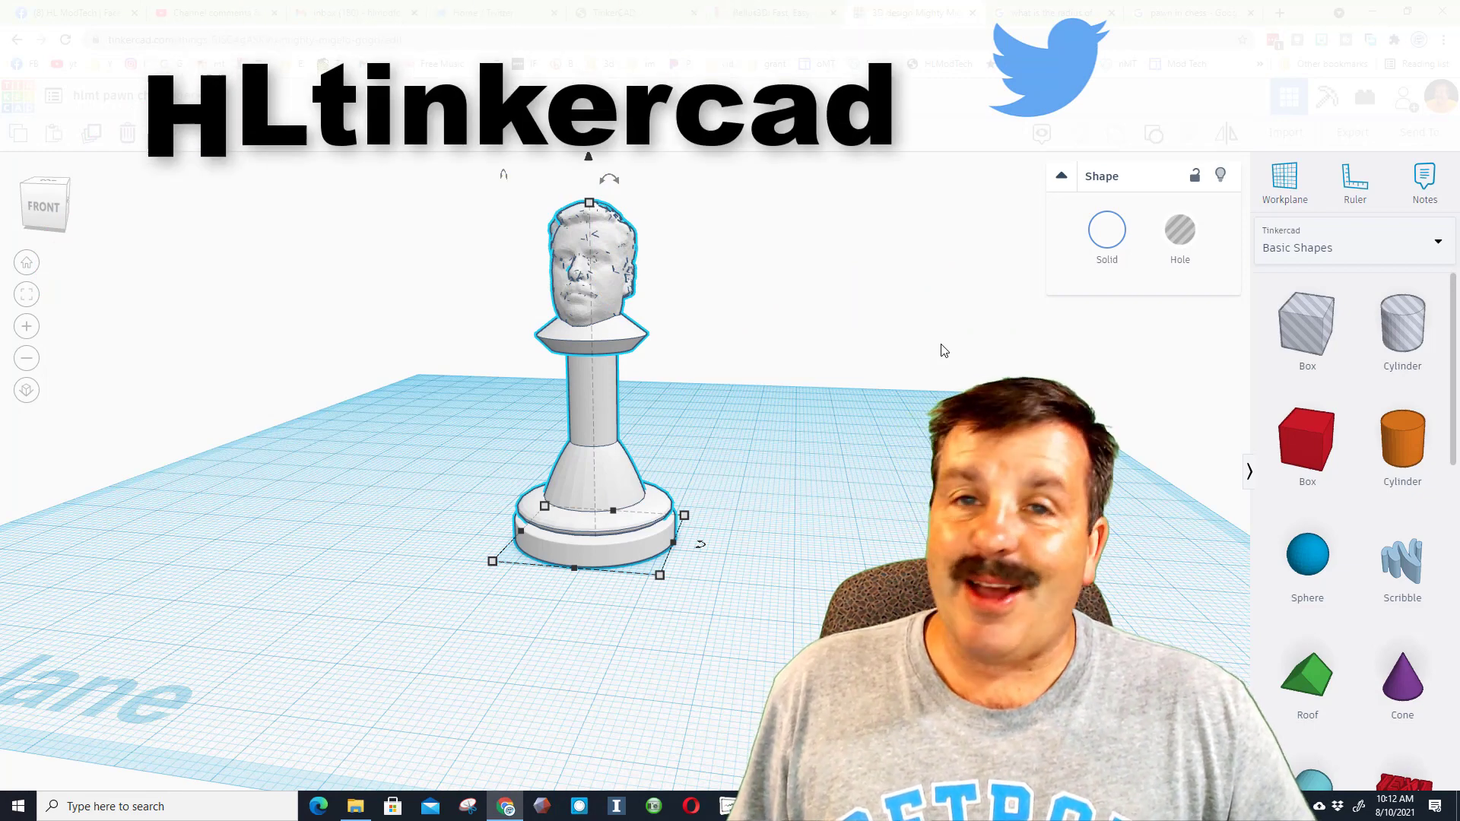
{"action": "left_click", "coordinate": [635, 13]}
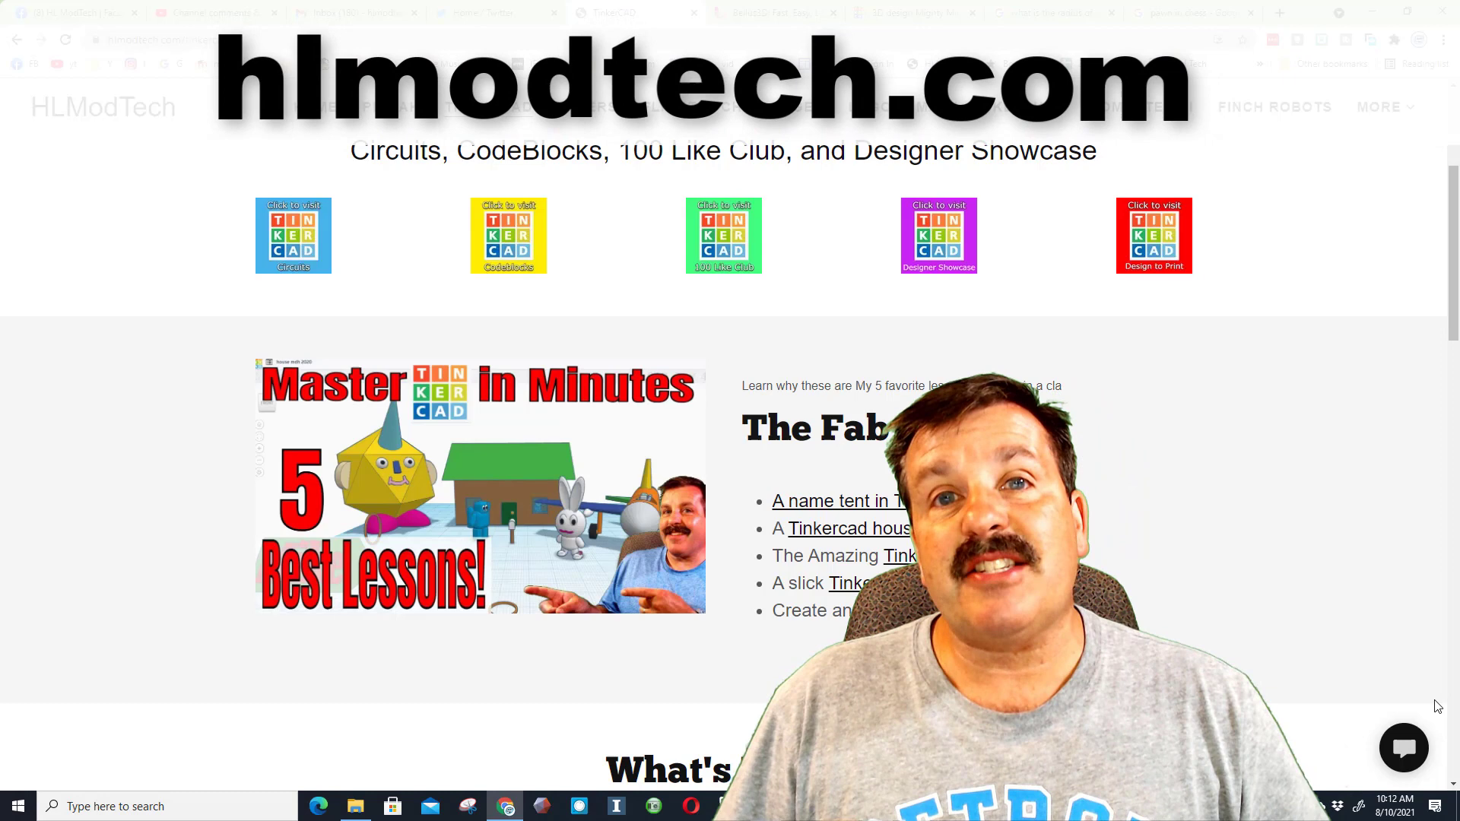
{"action": "left_click", "coordinate": [1407, 761]}
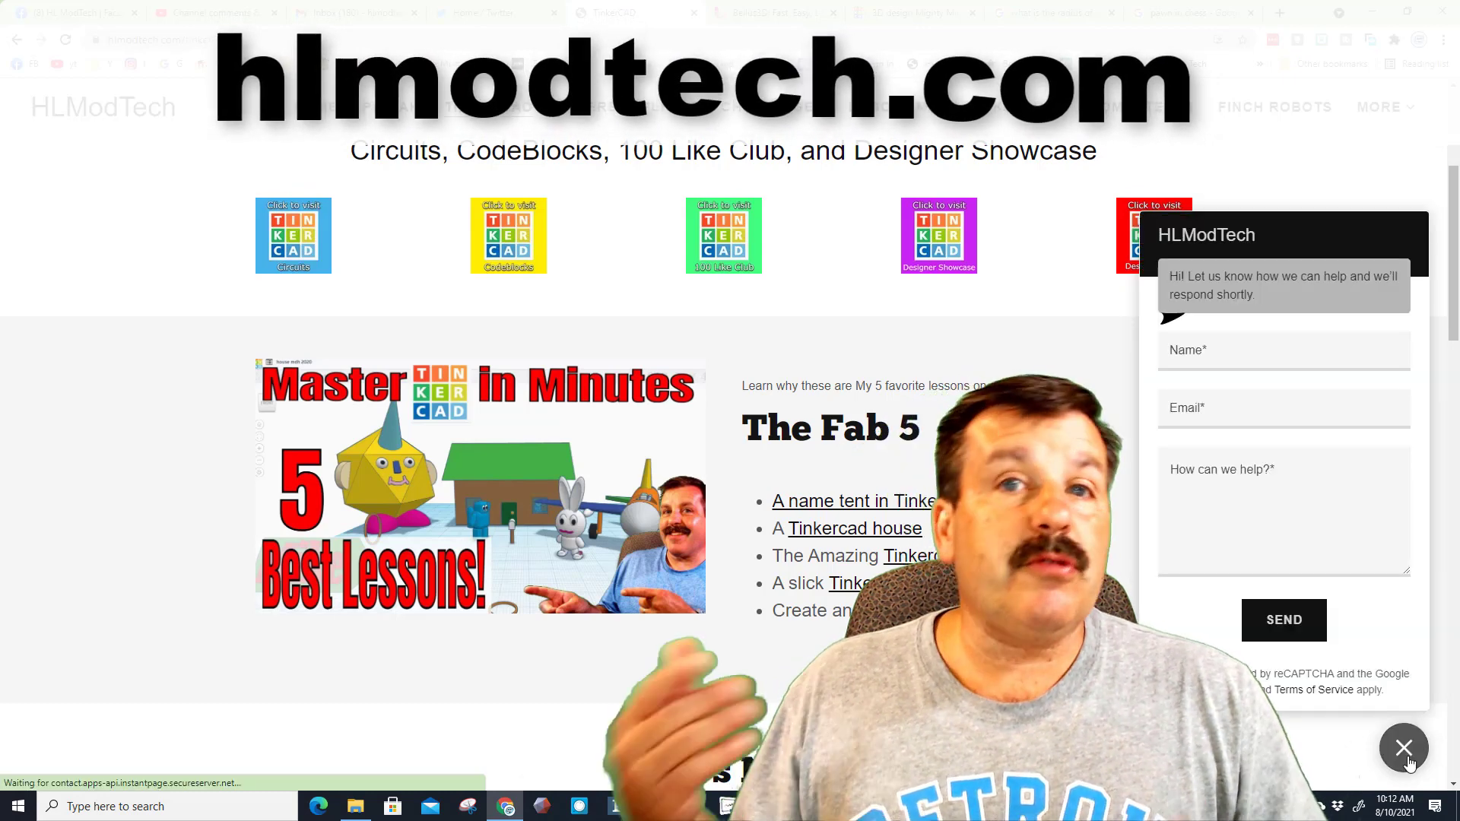